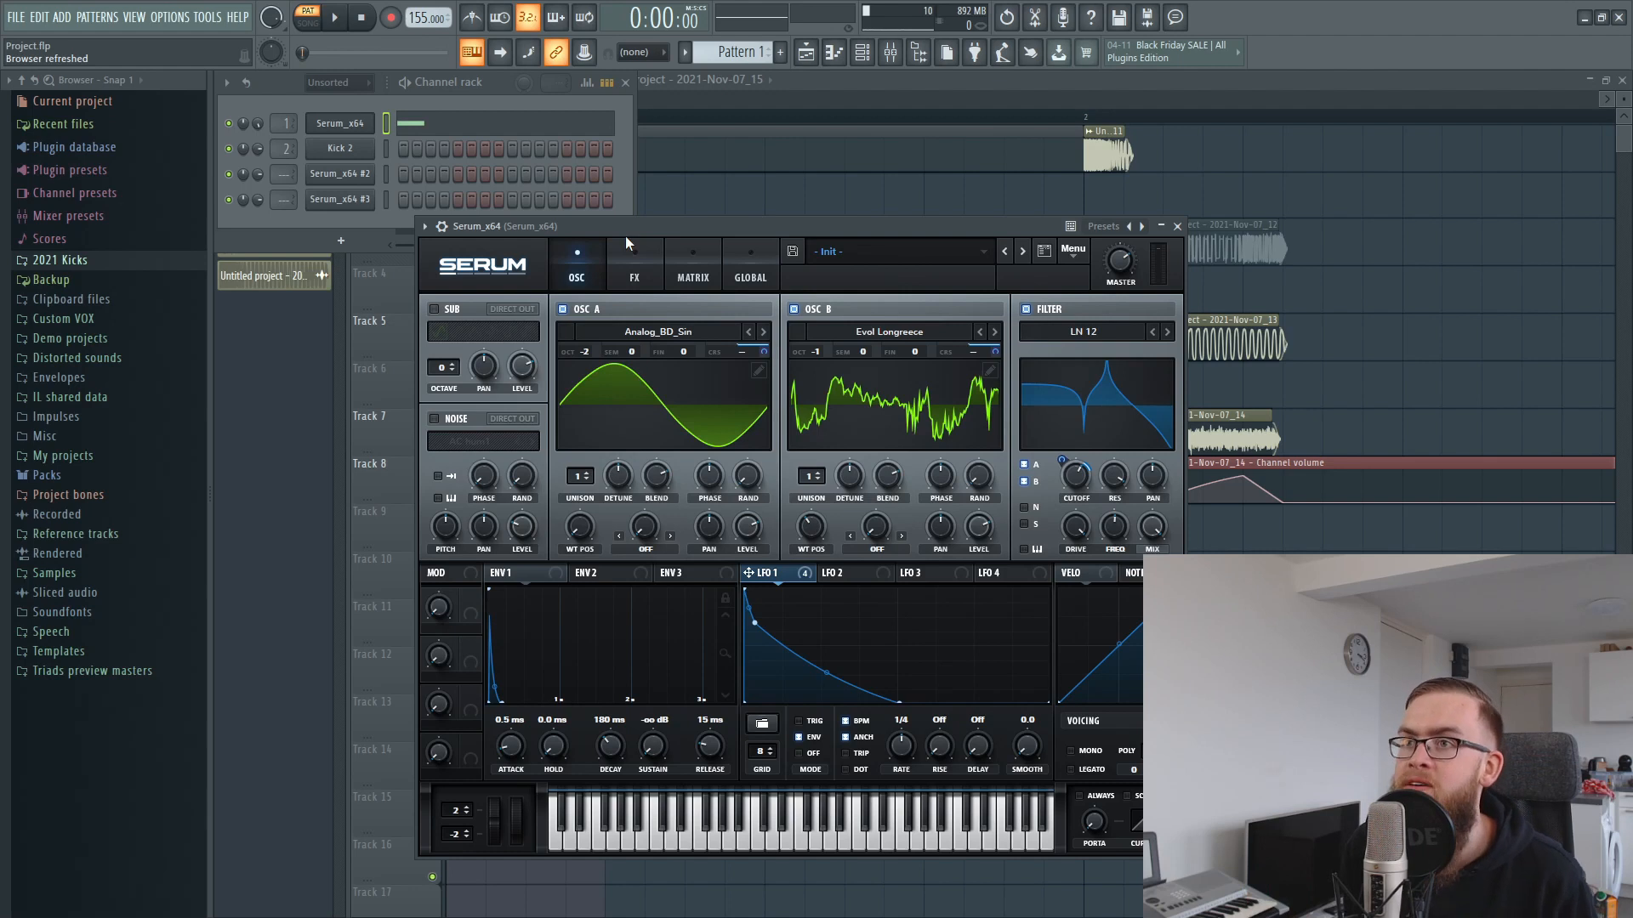
Bypass Serum's filter and EQ effect, and play the pattern to hear the raw punch sound.
{"action": "left_click_drag", "start_coordinate": [641, 226], "coordinate": [635, 199]}
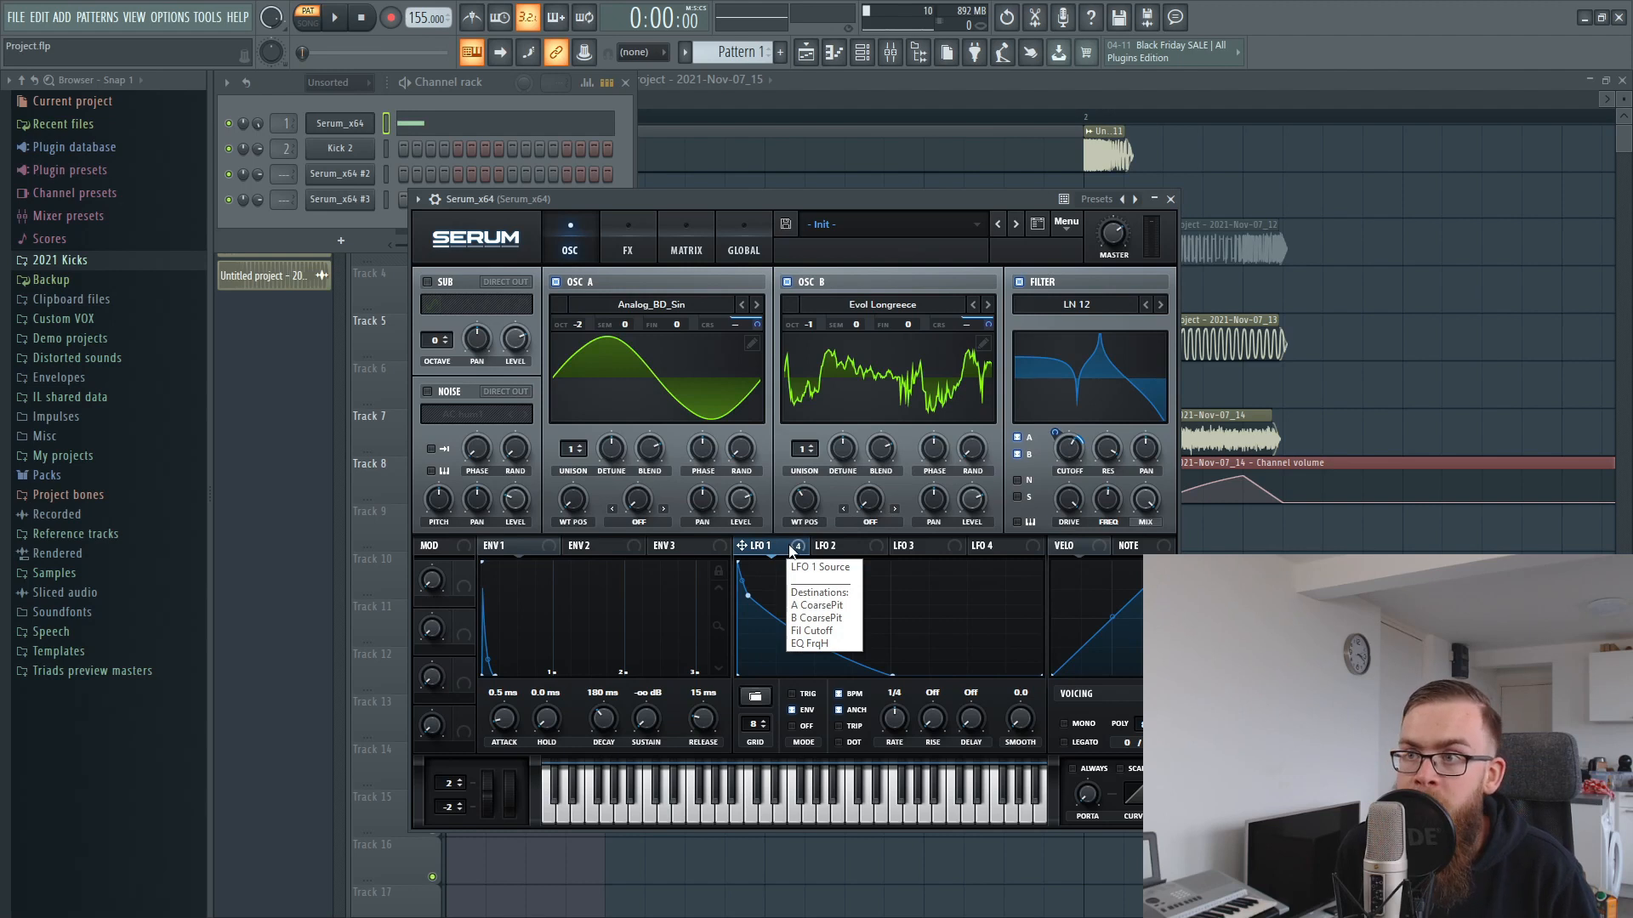
{"action": "left_click", "coordinate": [1018, 282]}
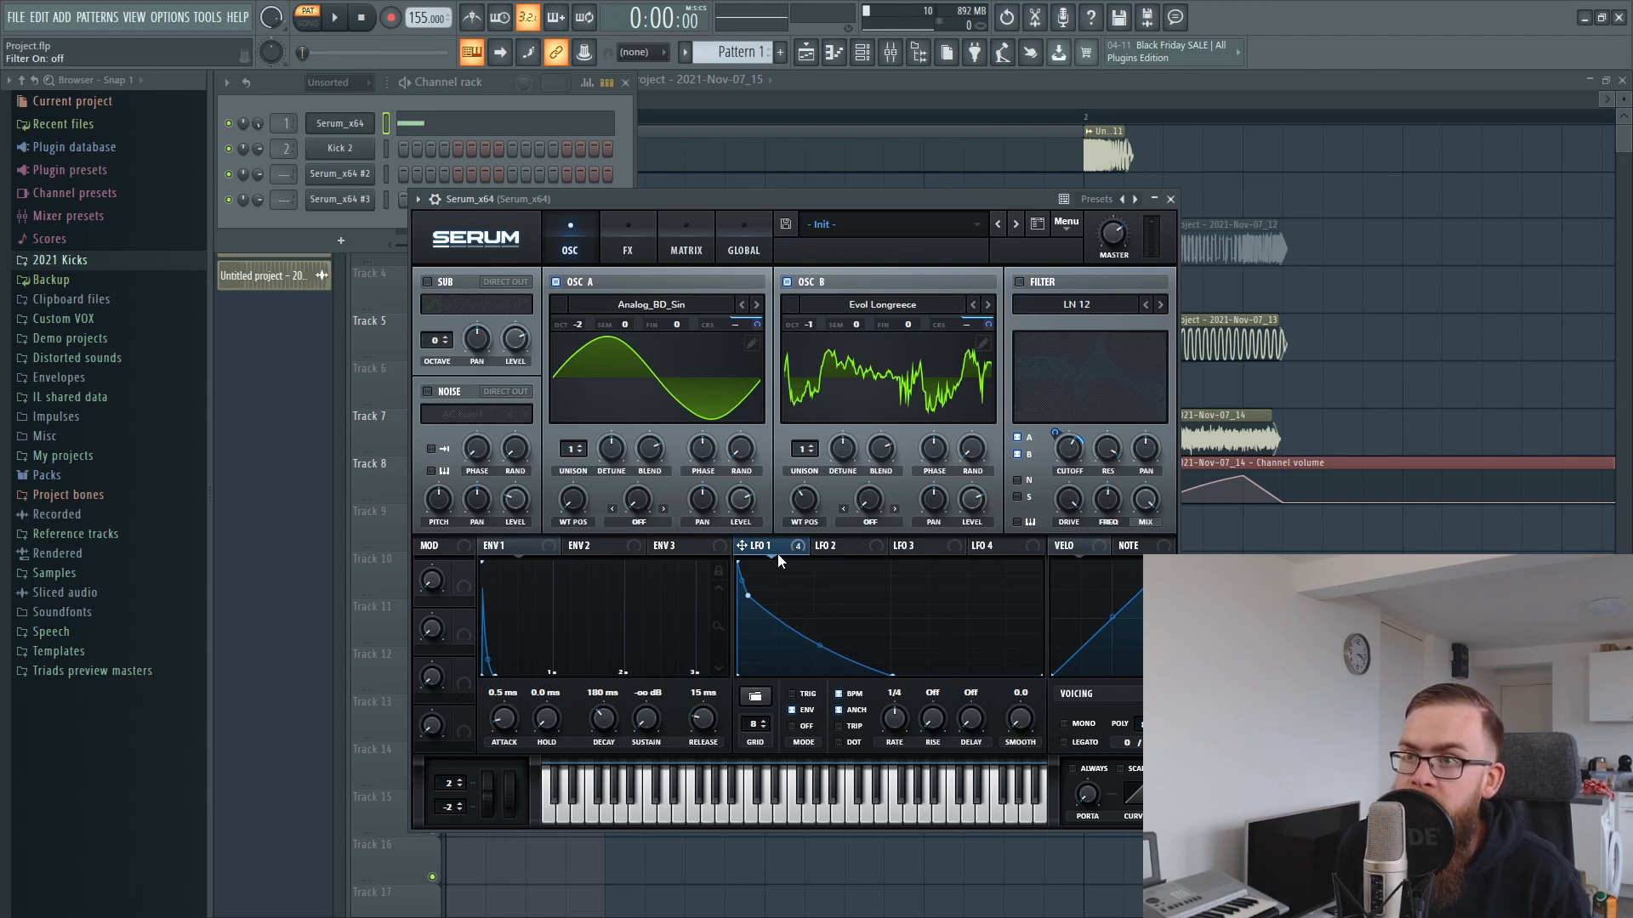
{"action": "left_click", "coordinate": [629, 246]}
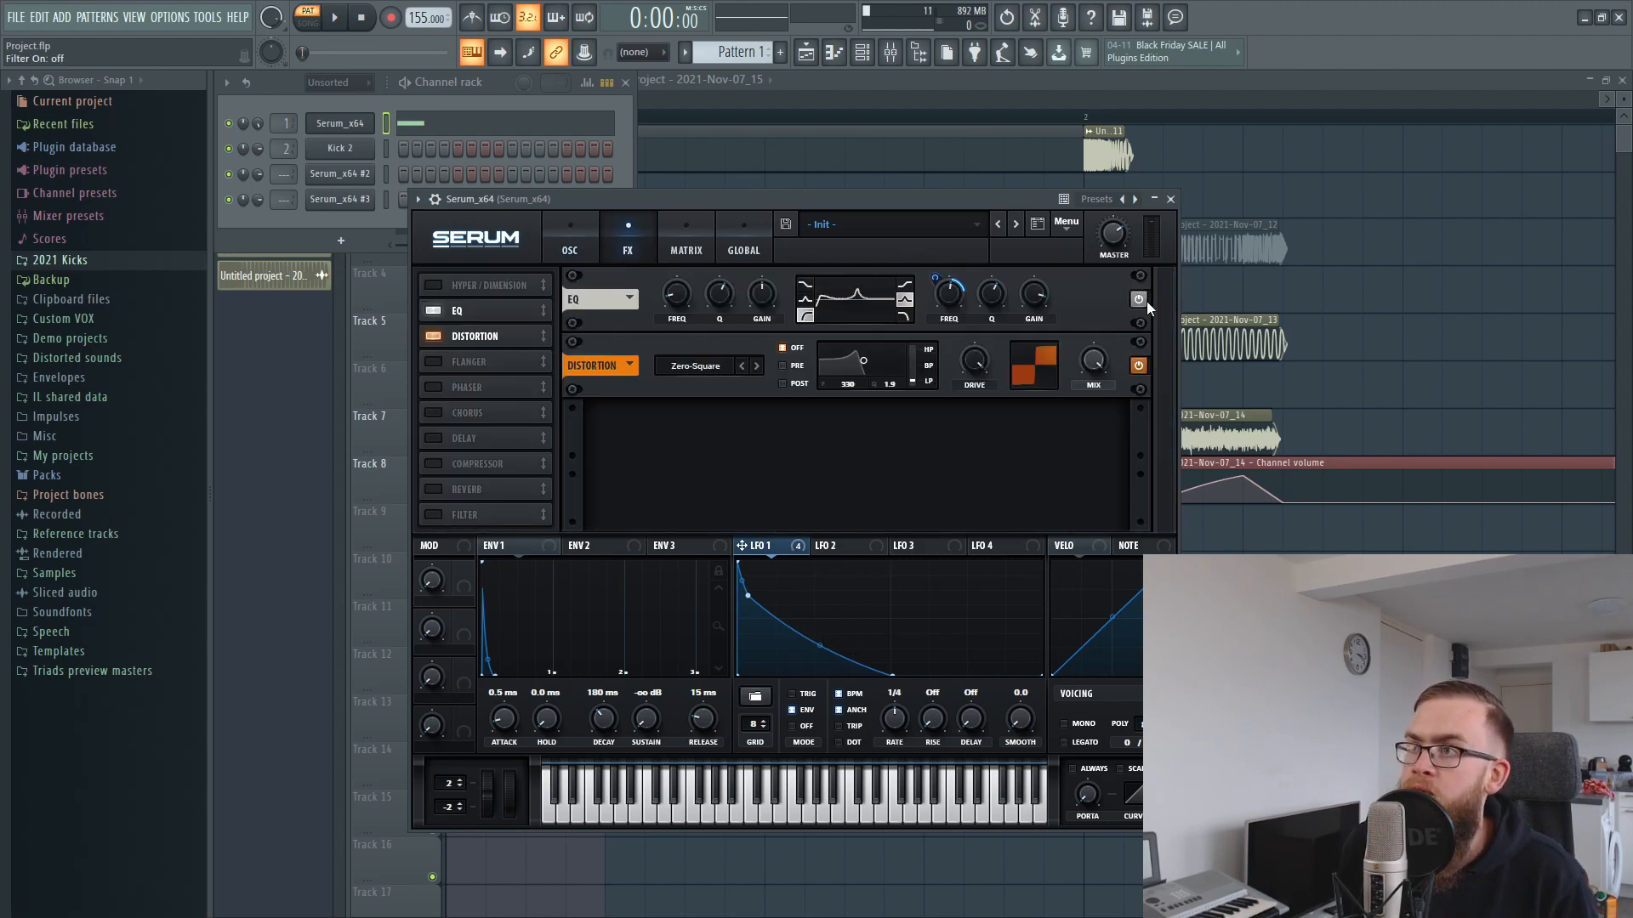
{"action": "left_click", "coordinate": [587, 248]}
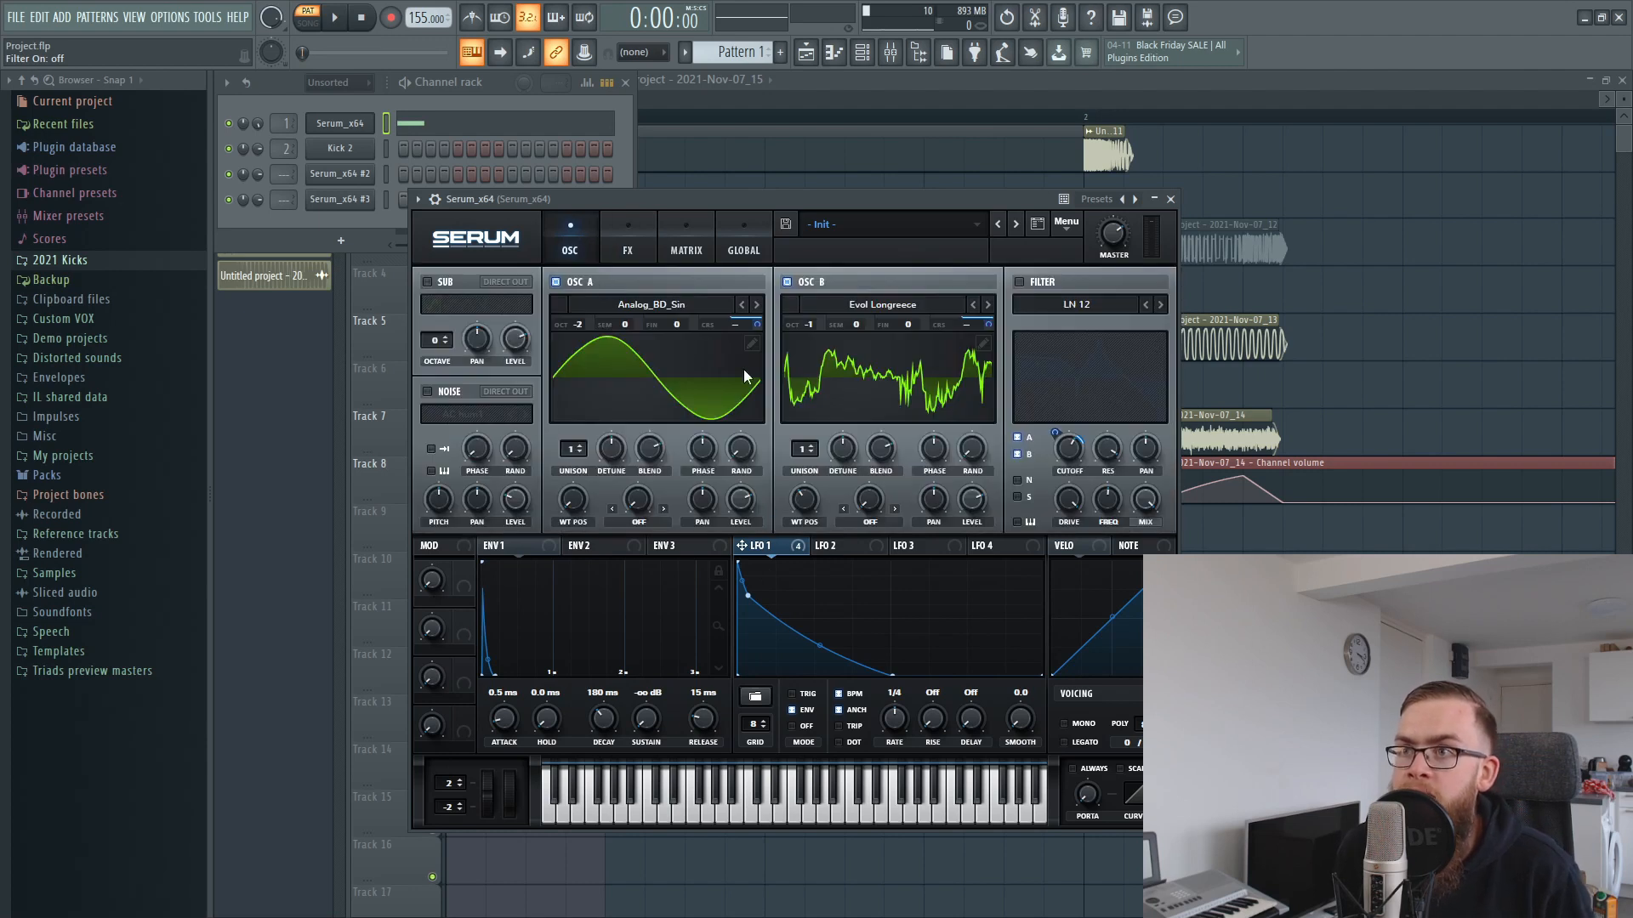
{"action": "left_click", "coordinate": [627, 244]}
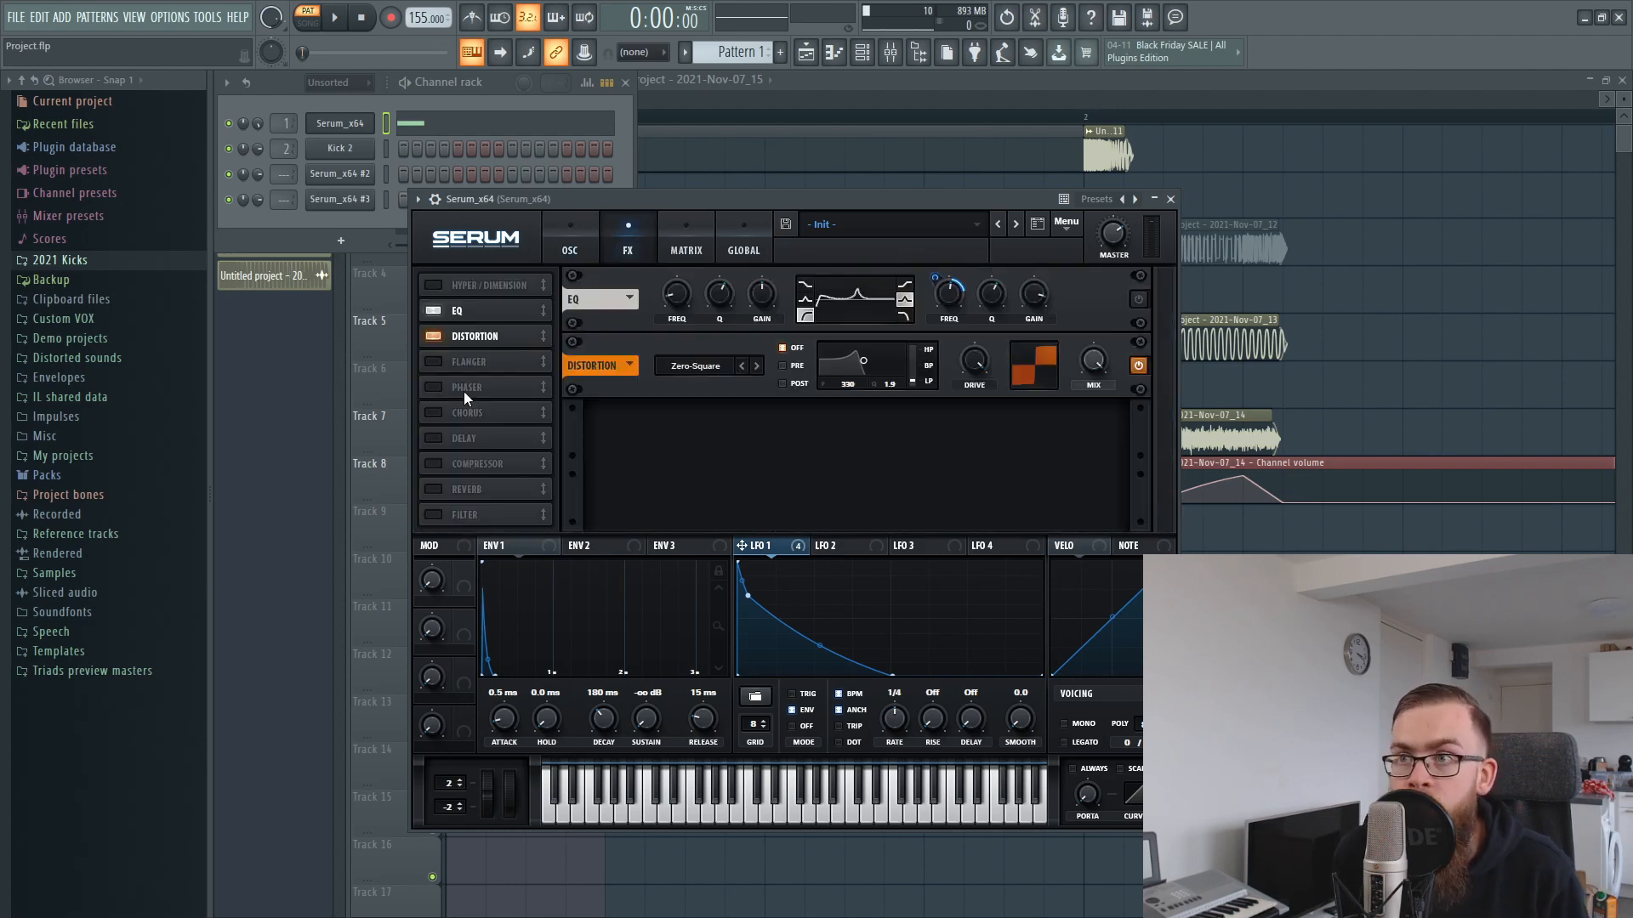
{"action": "left_click", "coordinate": [567, 249]}
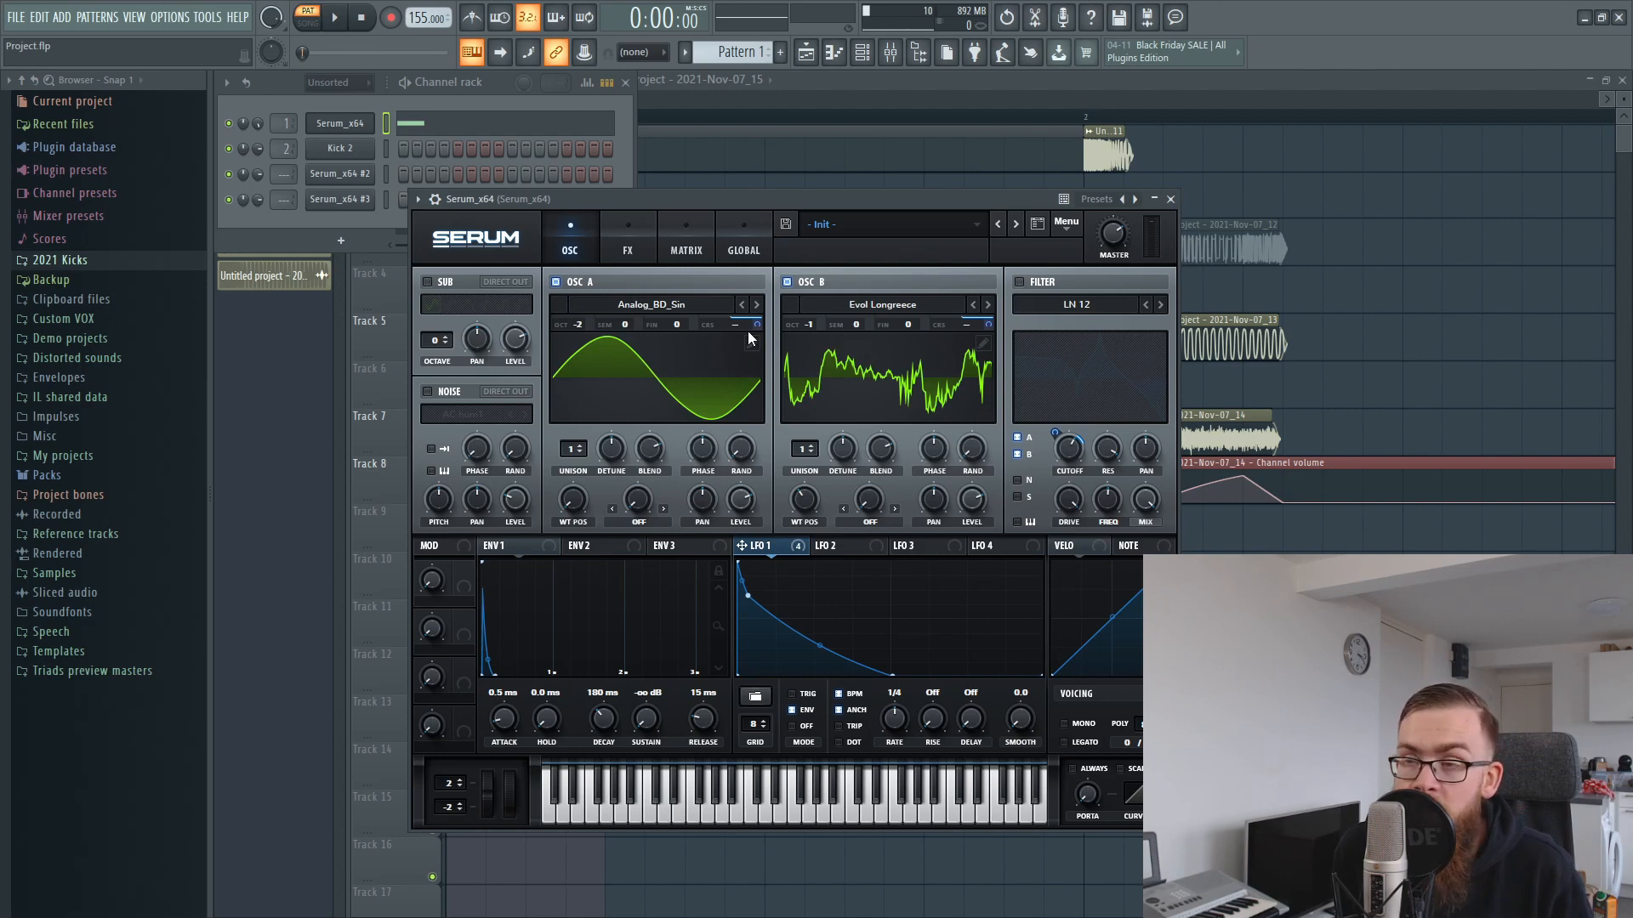
{"action": "left_click_drag", "start_coordinate": [764, 197], "coordinate": [769, 193]}
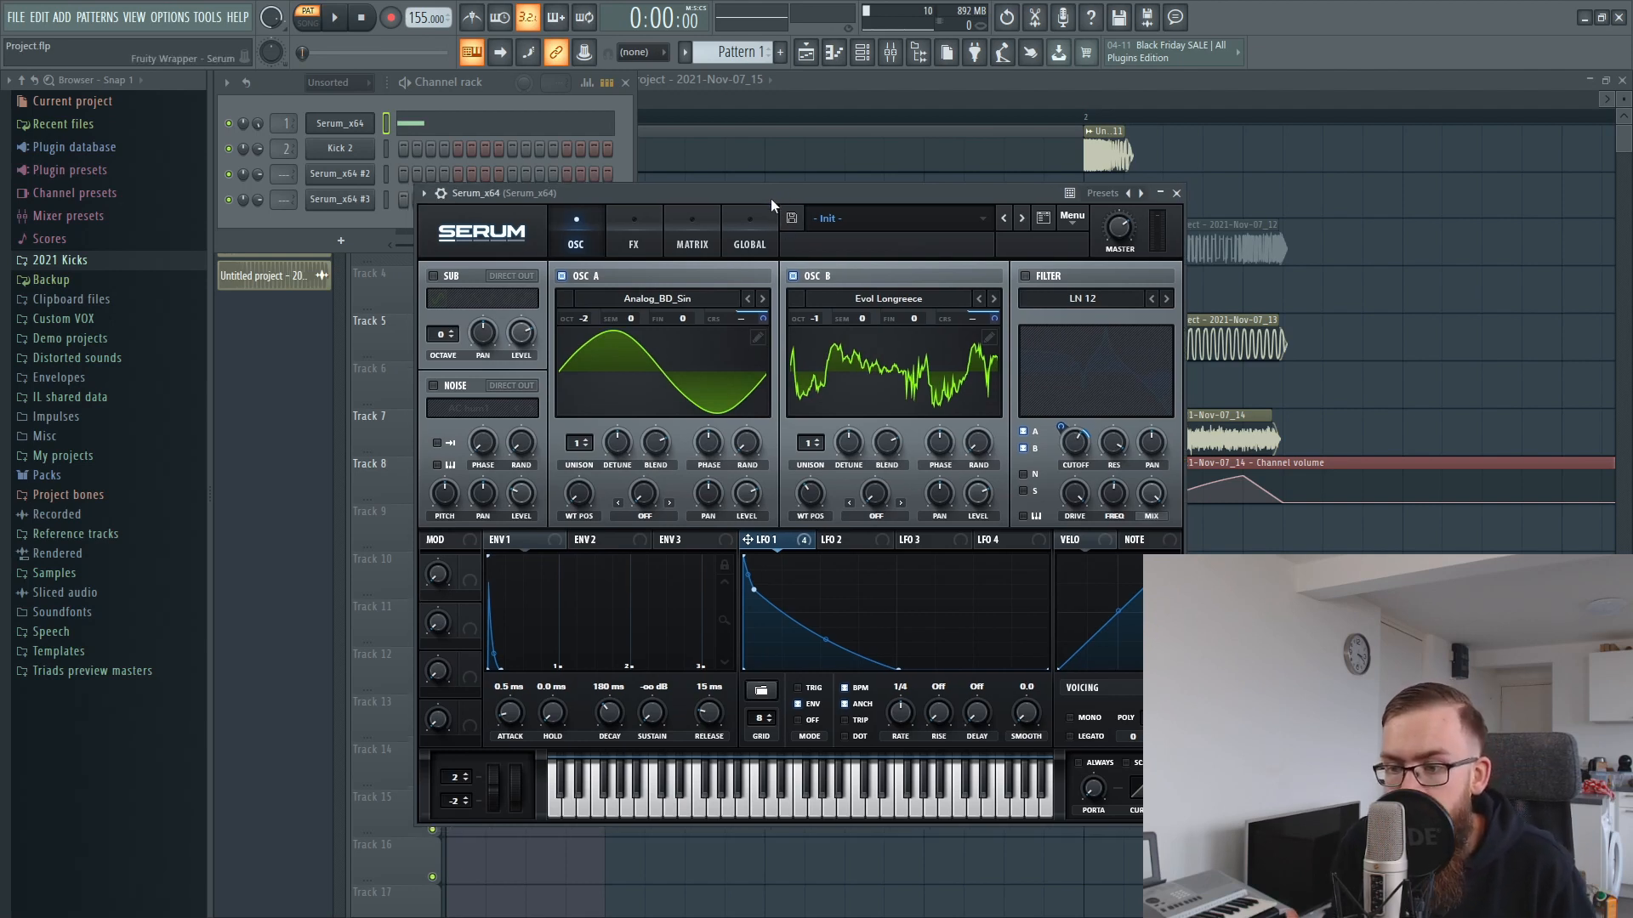
{"action": "key", "text": "space"}
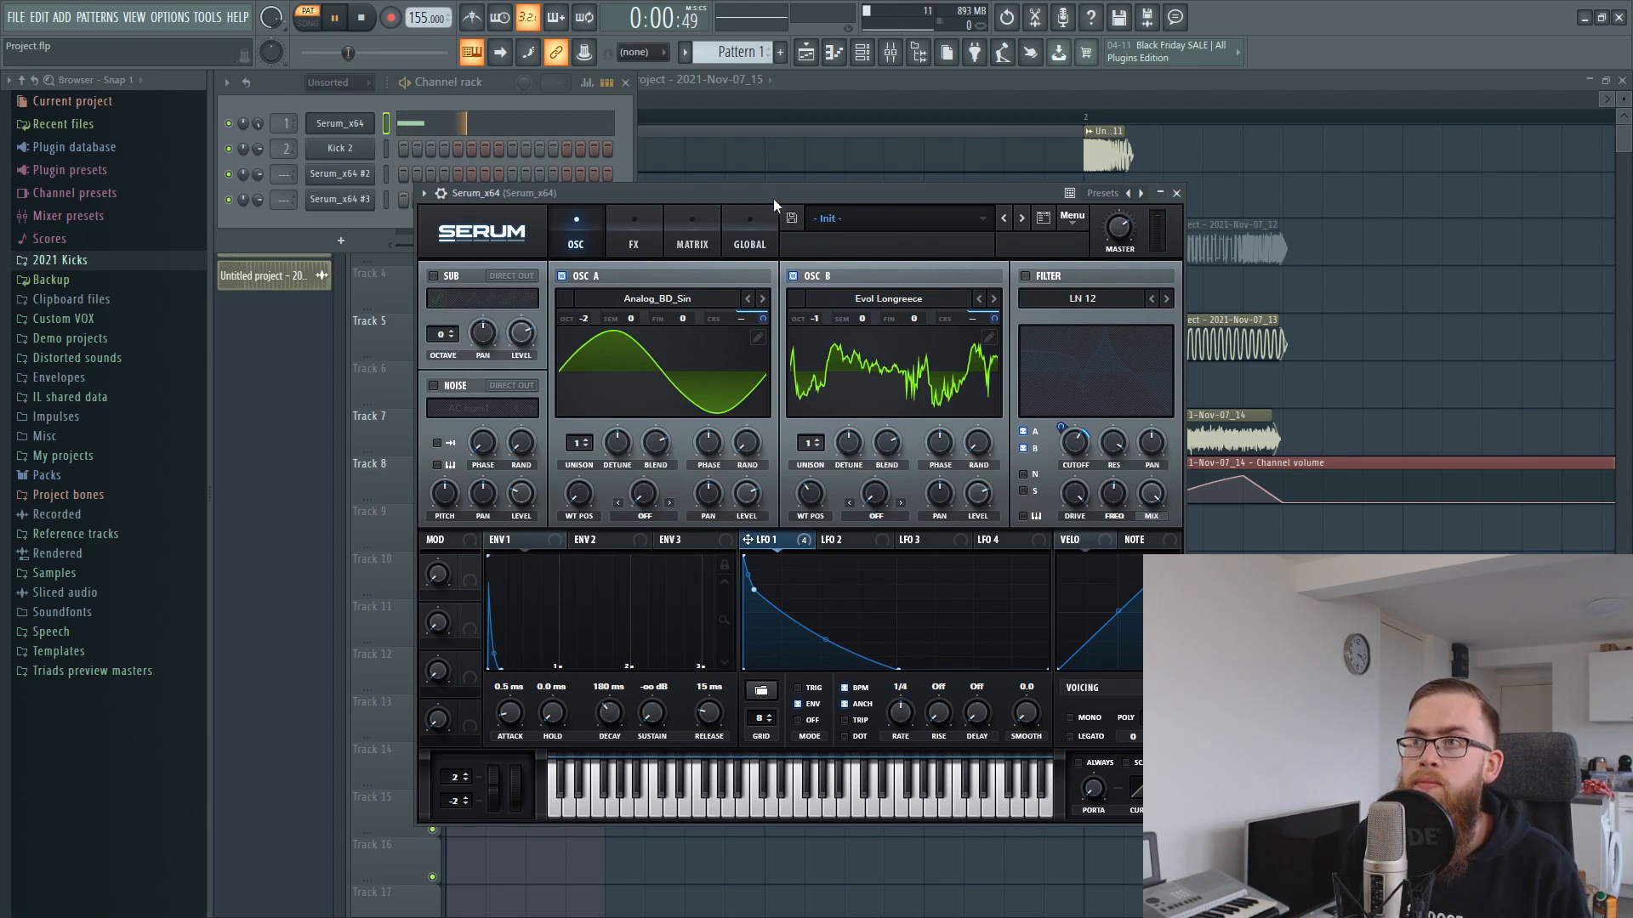
{"action": "key", "text": "space"}
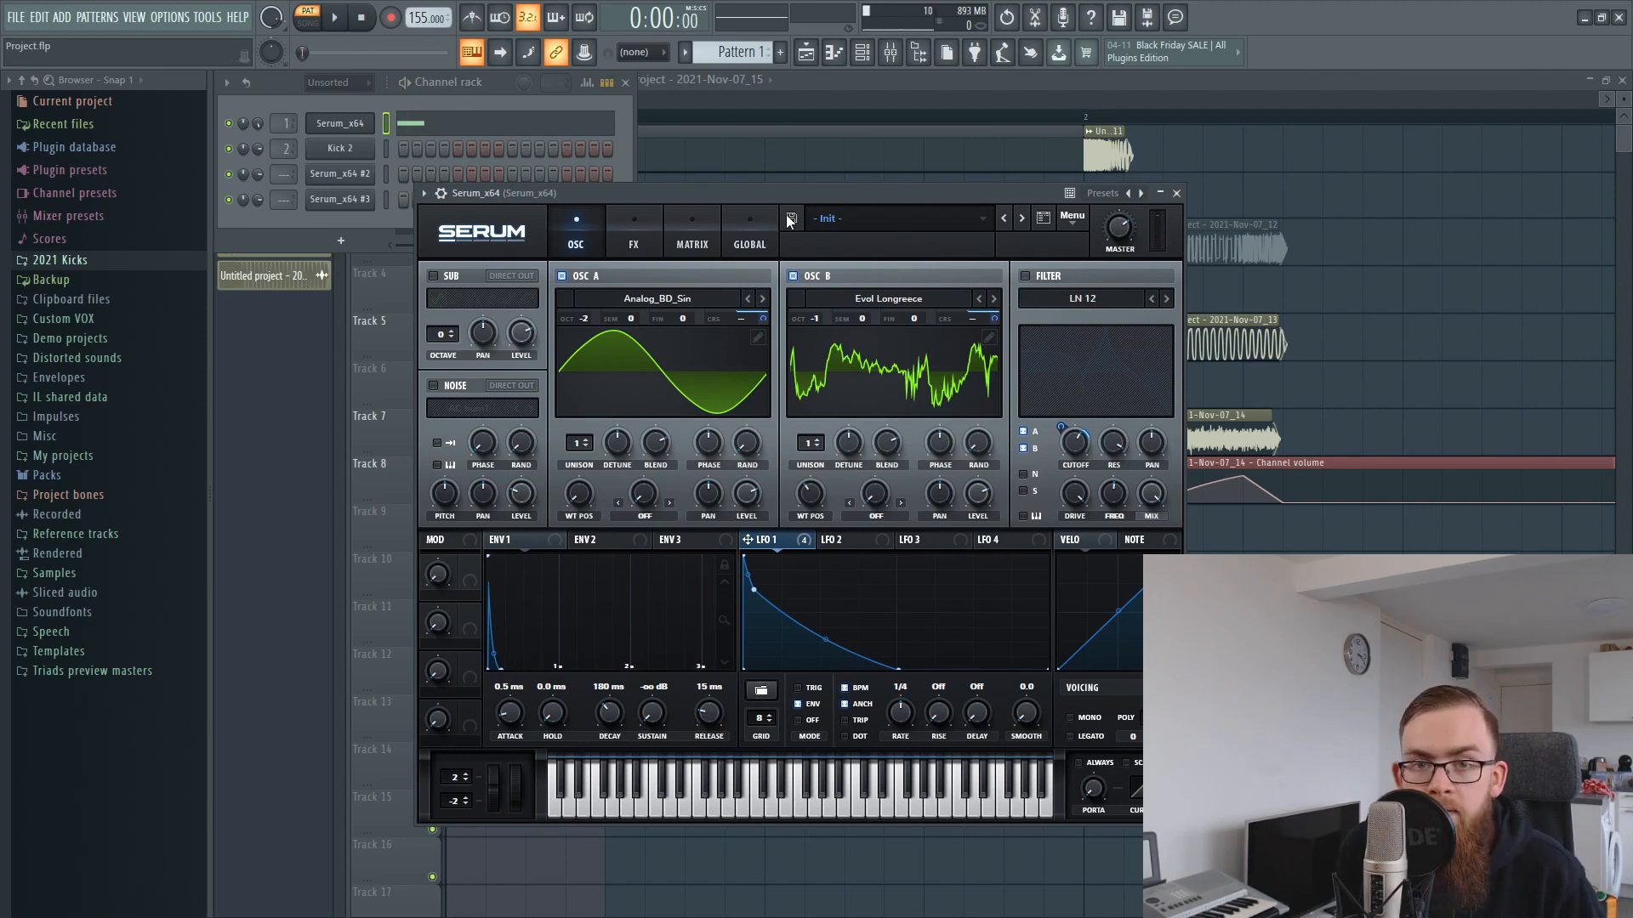
Turn Serum's filter back on, comparing the sound with the filter on and off during playback.
{"action": "left_click", "coordinate": [1025, 275]}
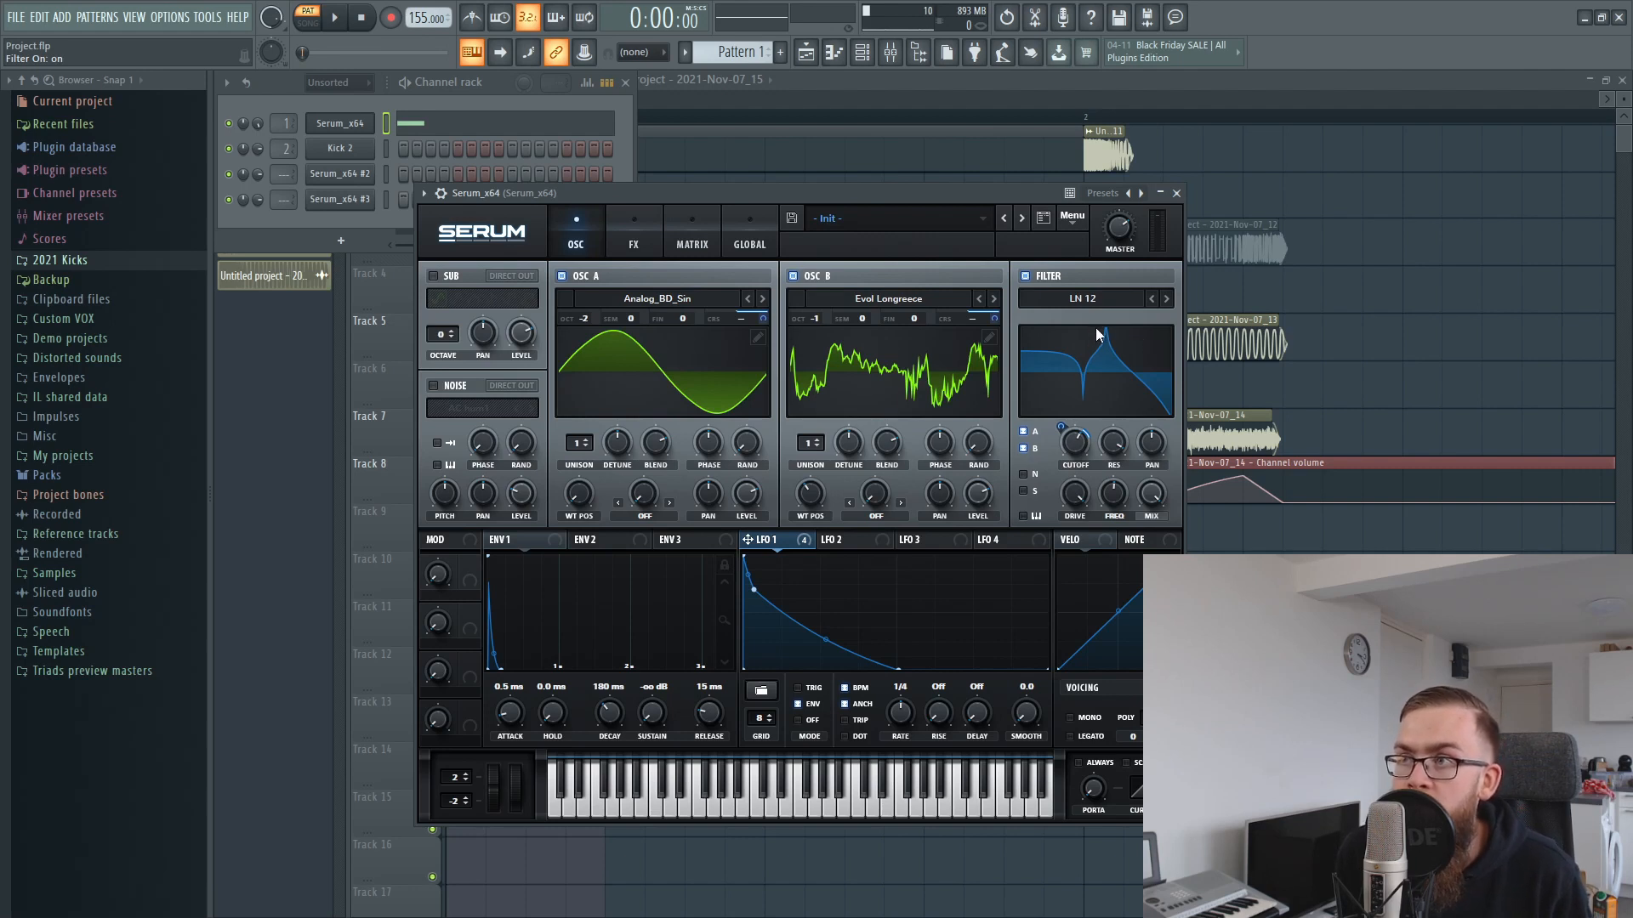
{"action": "key", "text": "space"}
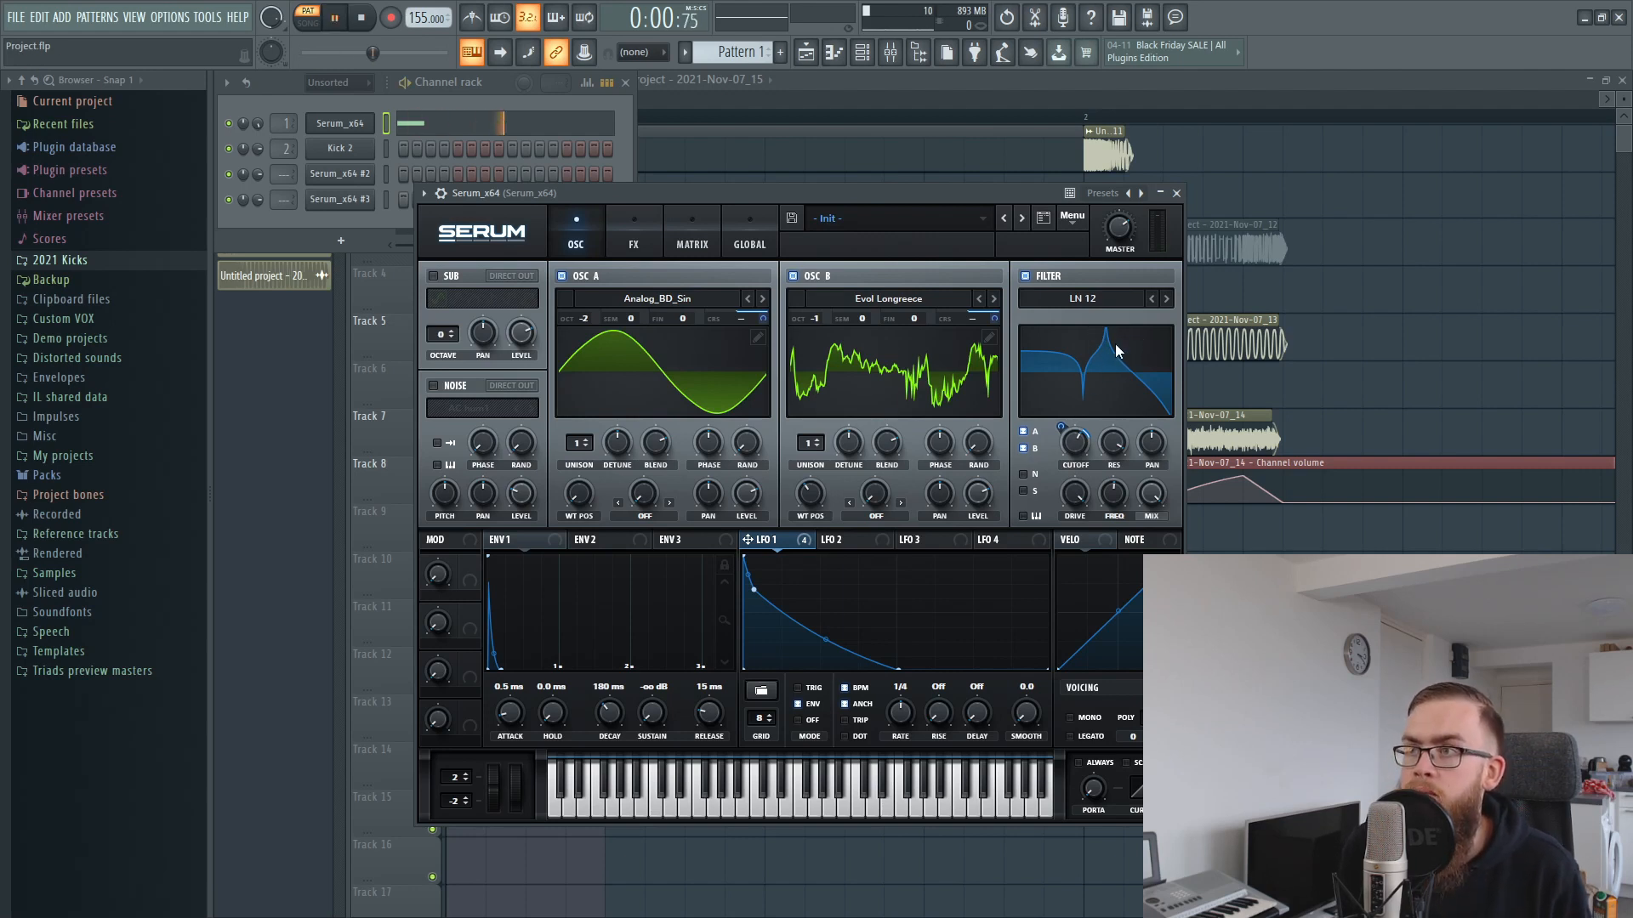
{"action": "left_click", "coordinate": [1025, 276]}
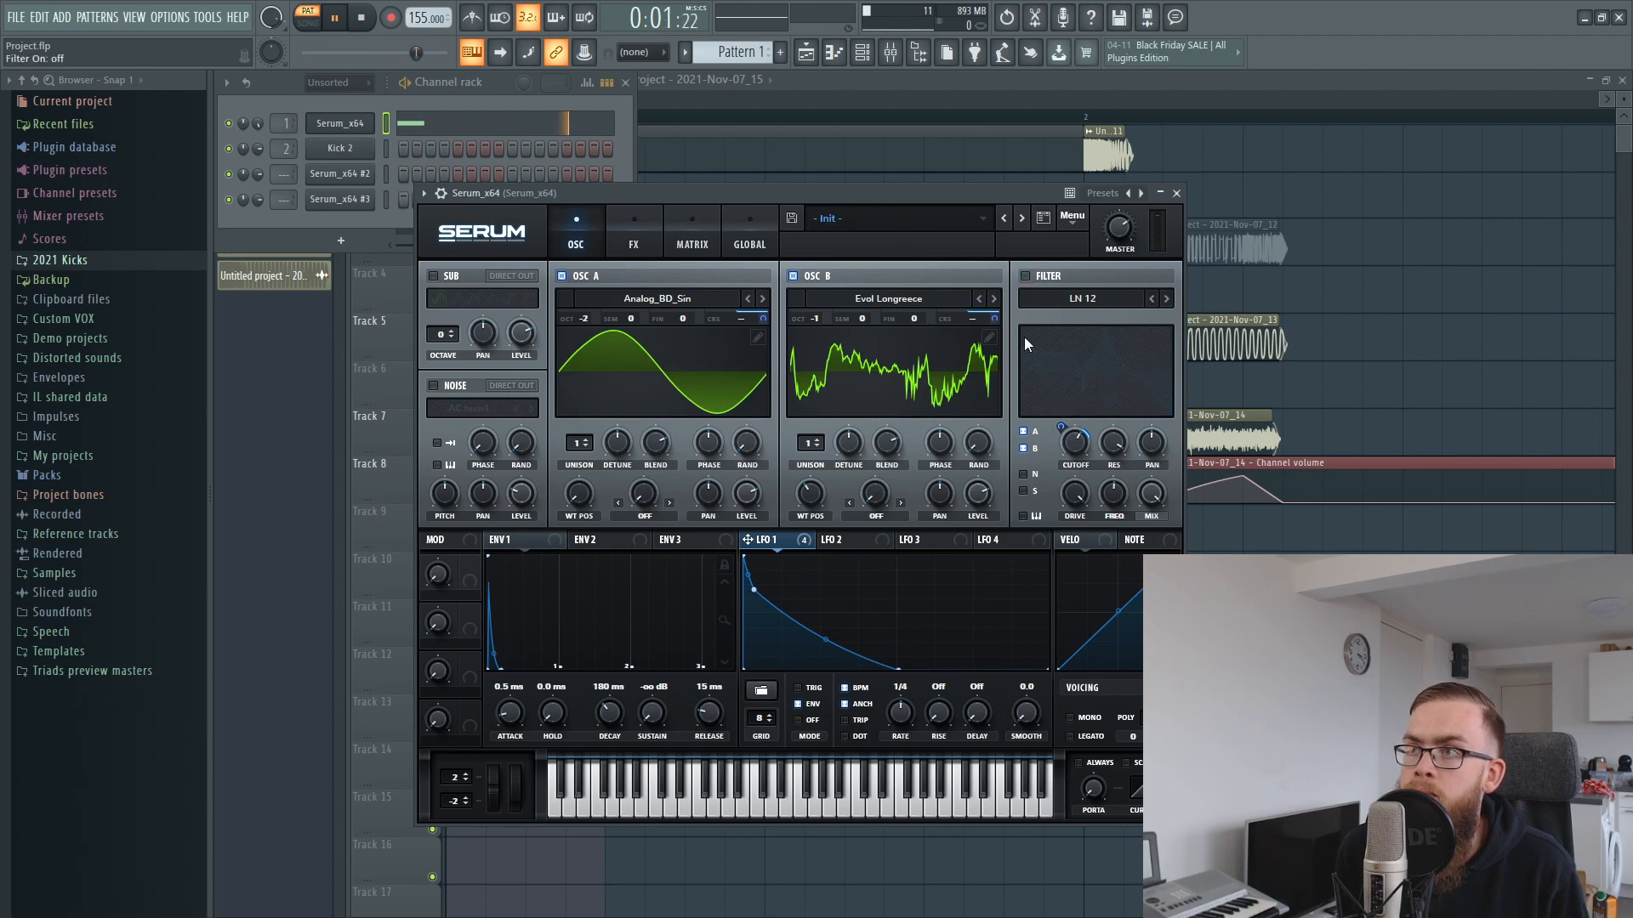
{"action": "key", "text": "space"}
{"action": "left_click", "coordinate": [1025, 277]}
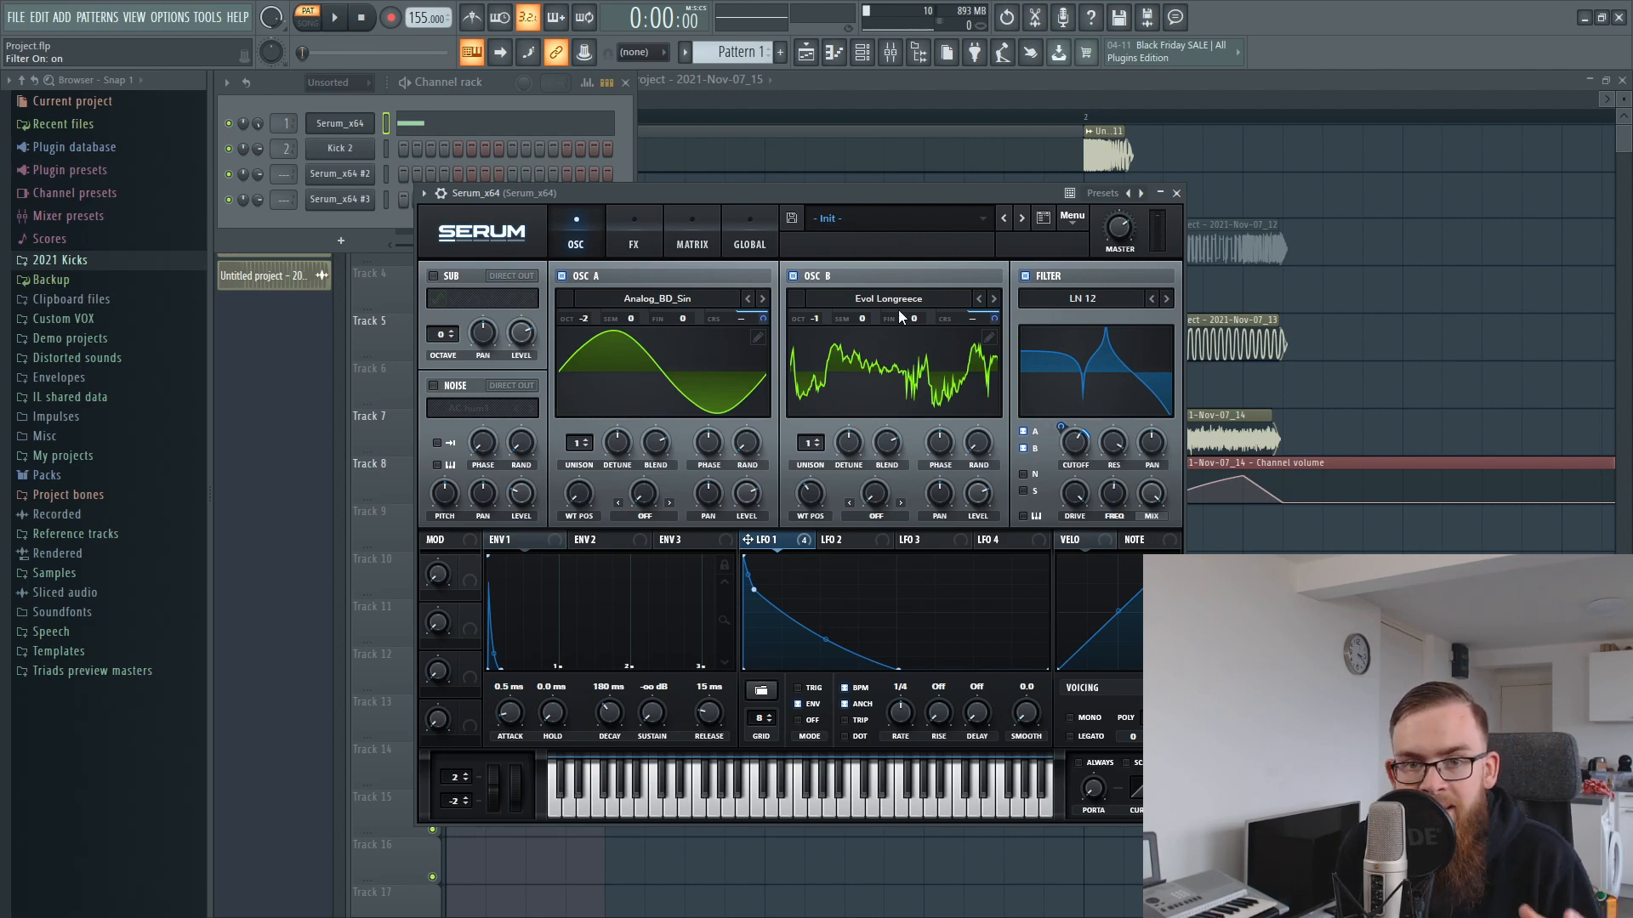
Compare the punch sound with Serum's EQ effect bypassed and enabled during playback.
{"action": "left_click", "coordinate": [633, 244]}
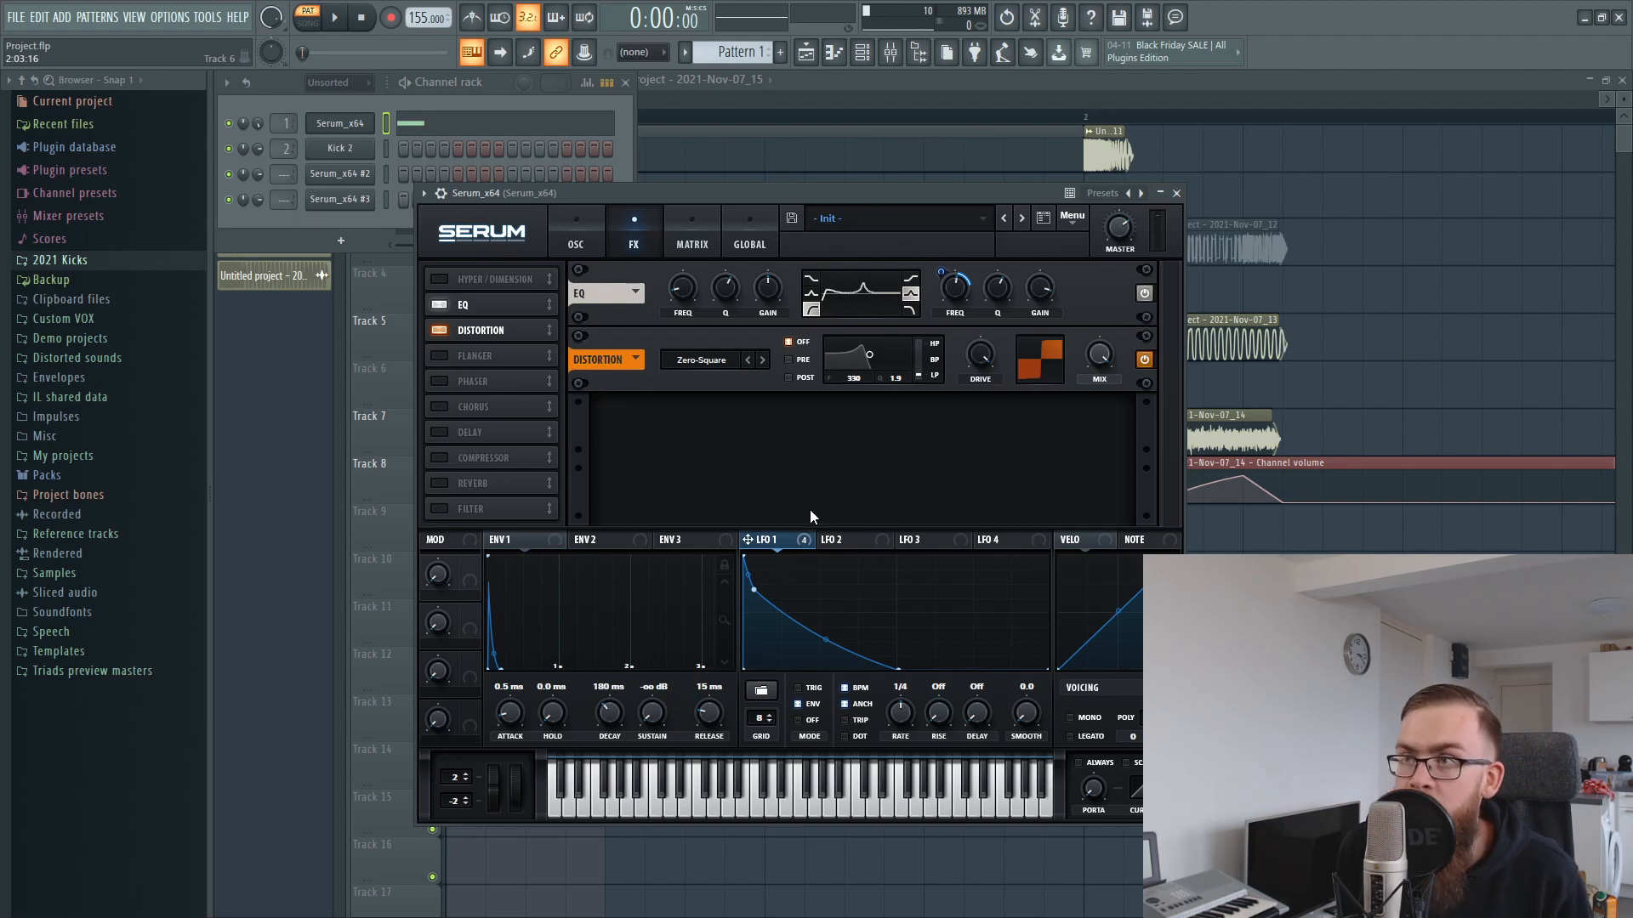
{"action": "left_click", "coordinate": [576, 239]}
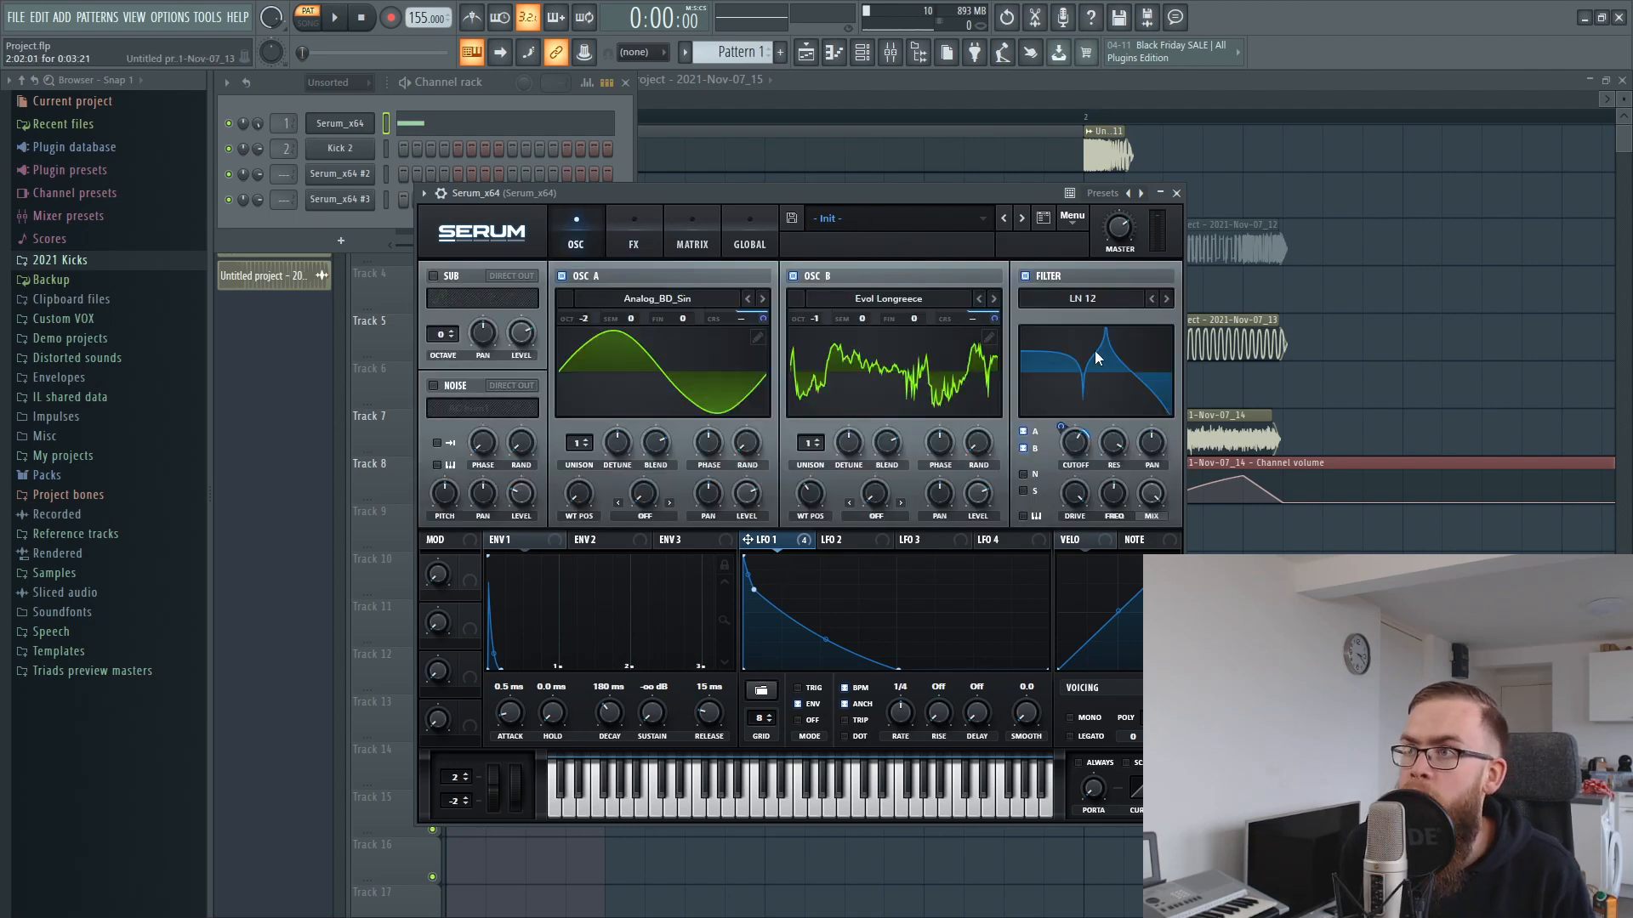
{"action": "left_click", "coordinate": [633, 242]}
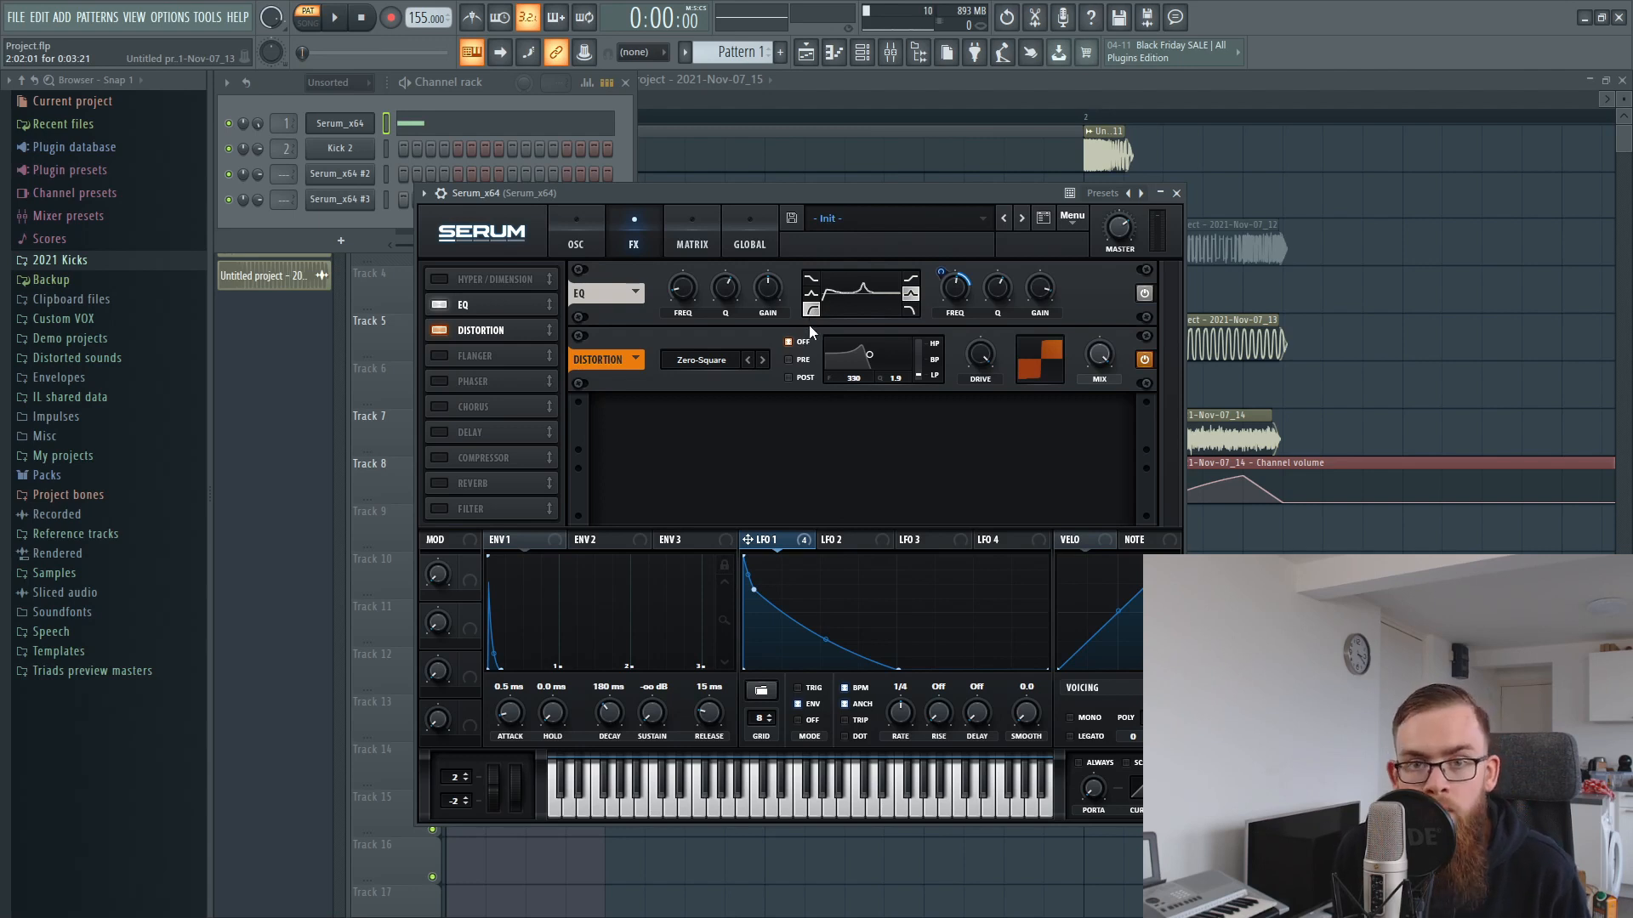
{"action": "left_click_drag", "start_coordinate": [823, 204], "coordinate": [837, 214]}
{"action": "key", "text": "space"}
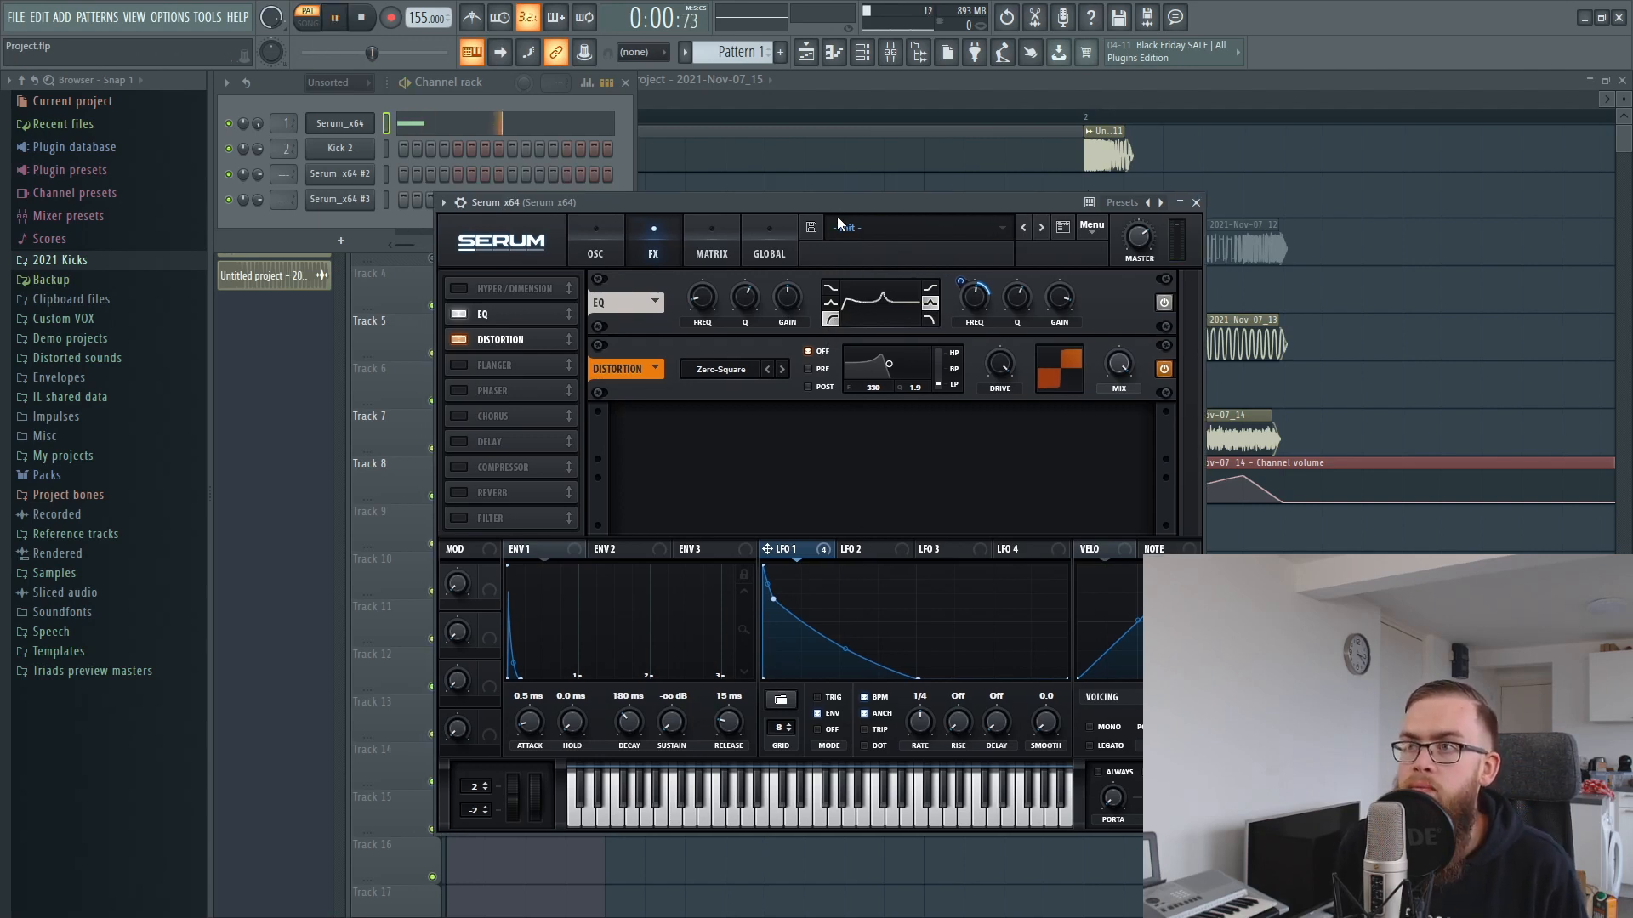
{"action": "left_click", "coordinate": [1161, 304]}
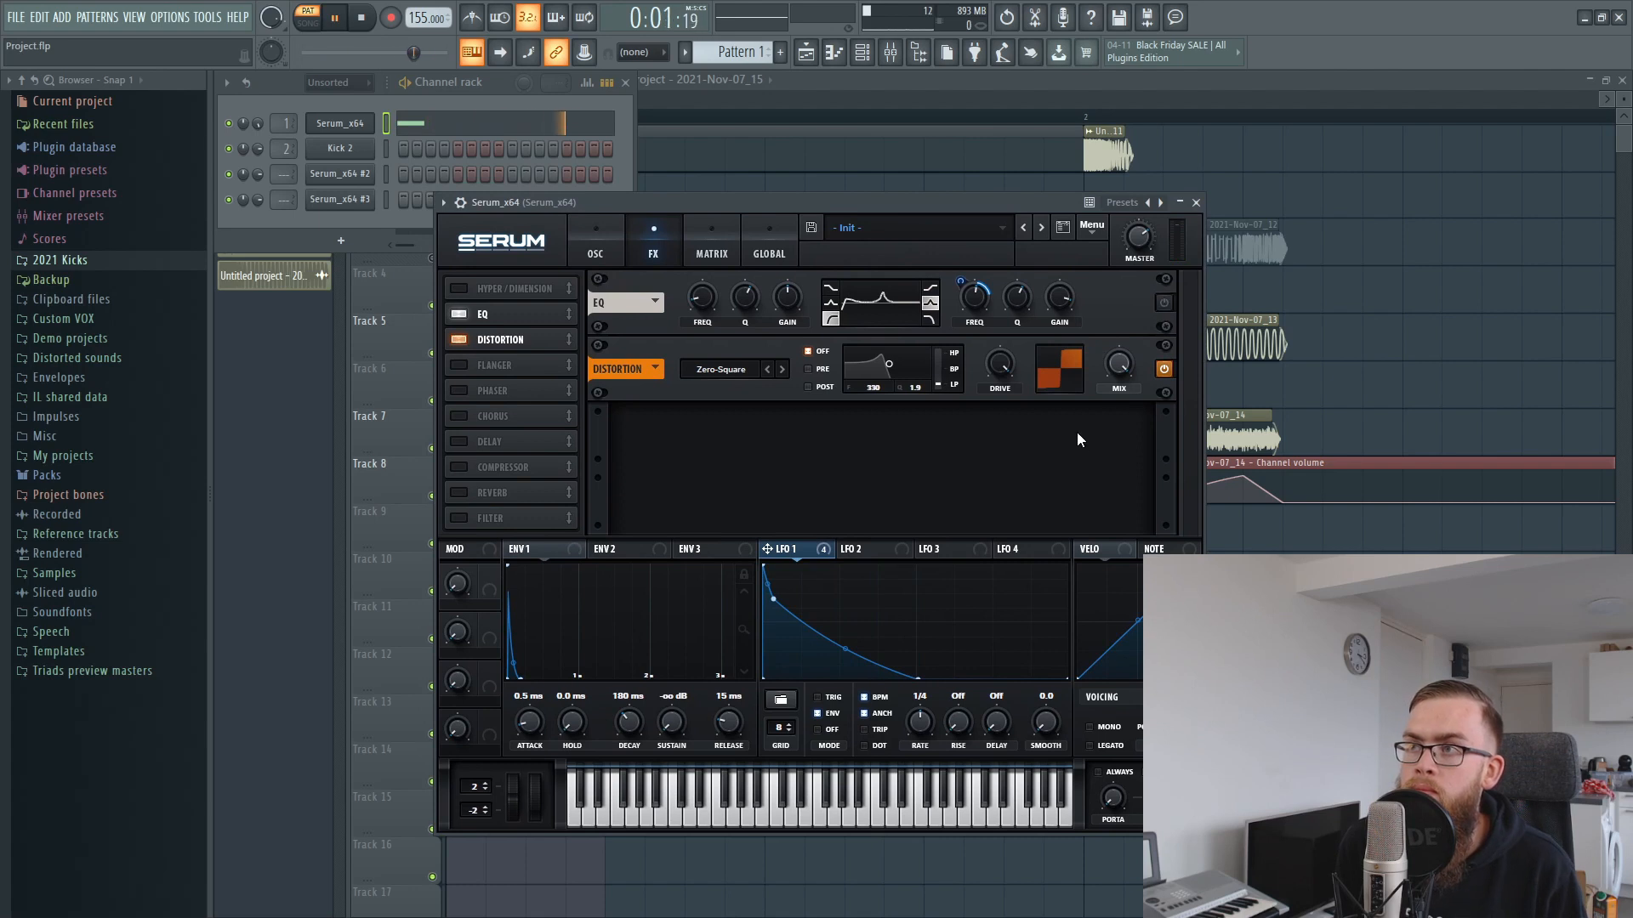
{"action": "left_click", "coordinate": [1163, 304]}
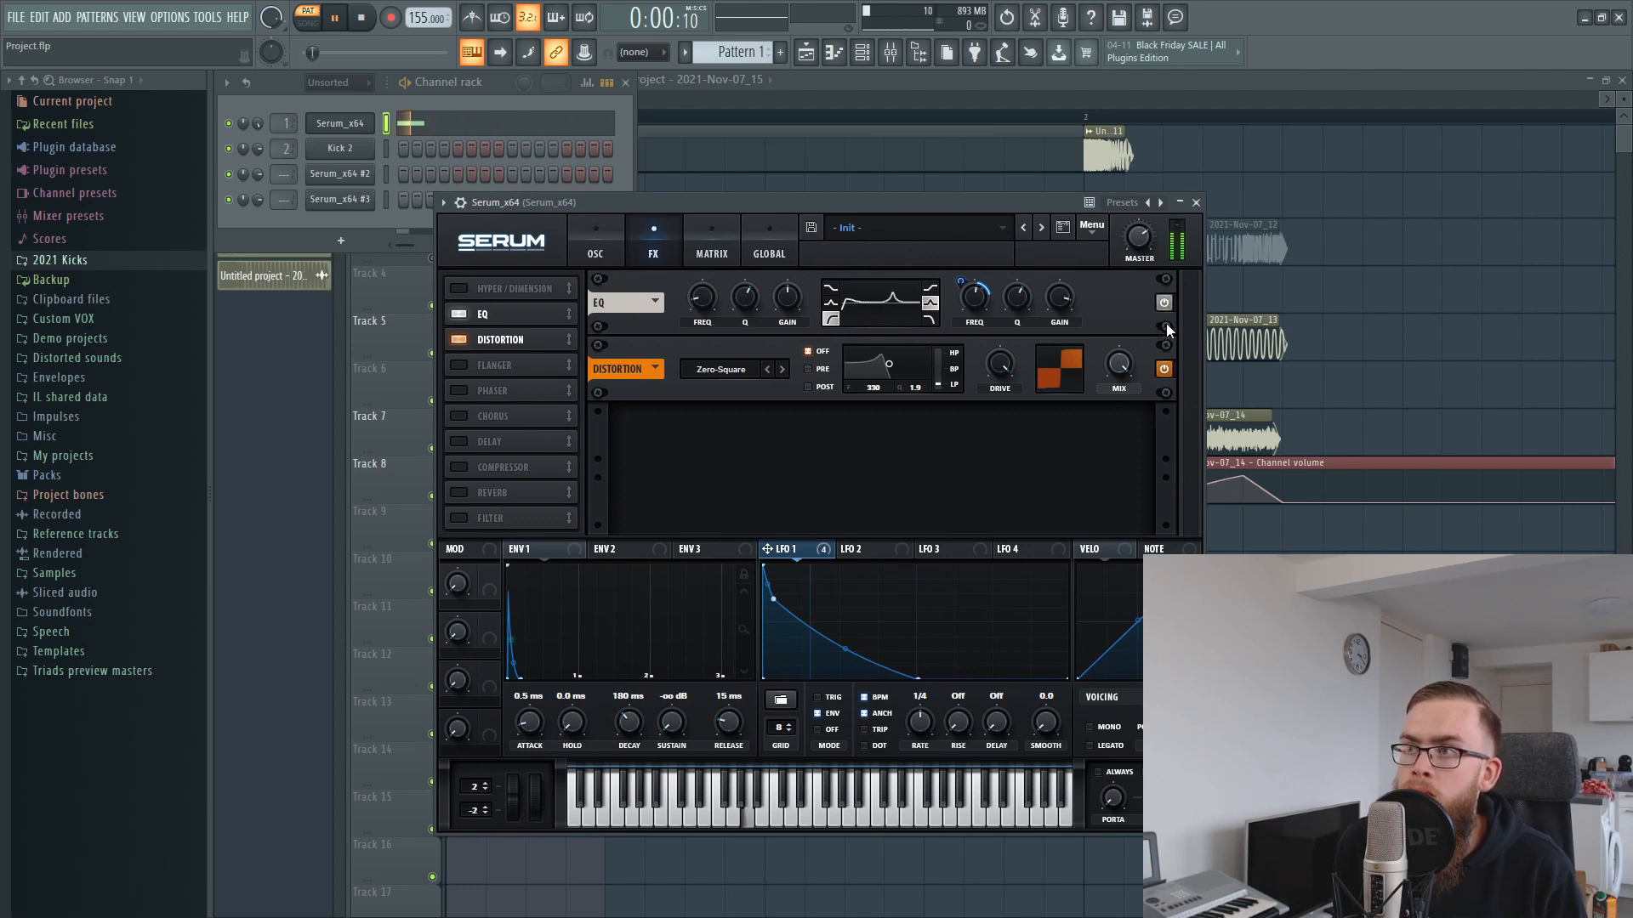
{"action": "key", "text": "space"}
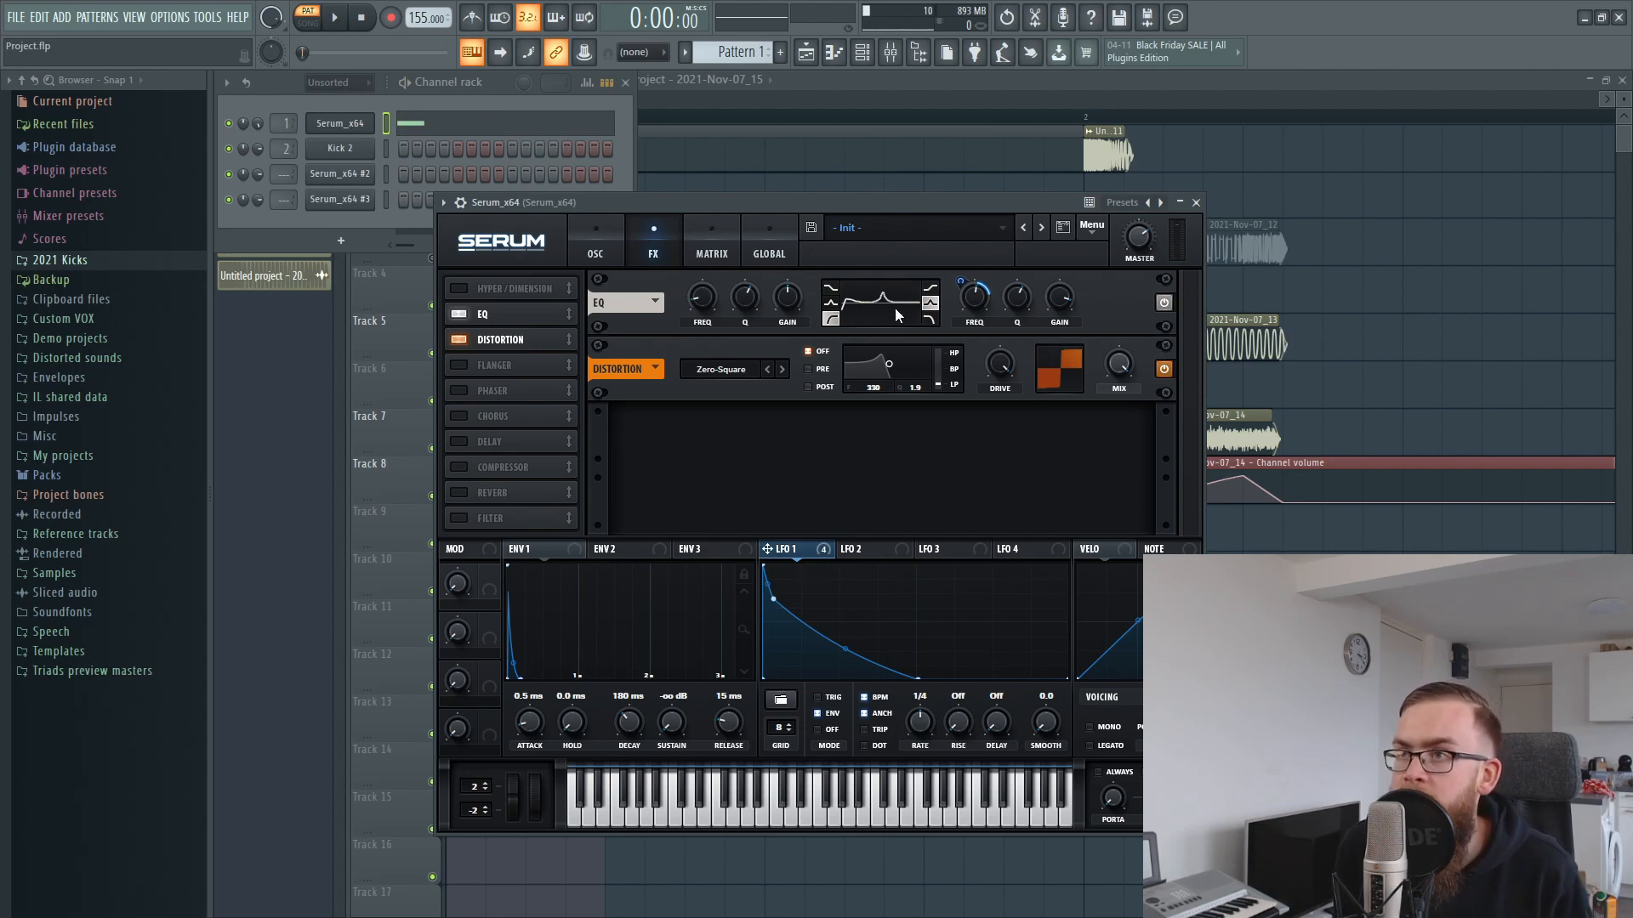
Try the Shelf type on the EQ's low band, audition the pattern, and restore the low-cut type.
{"action": "left_click", "coordinate": [831, 289]}
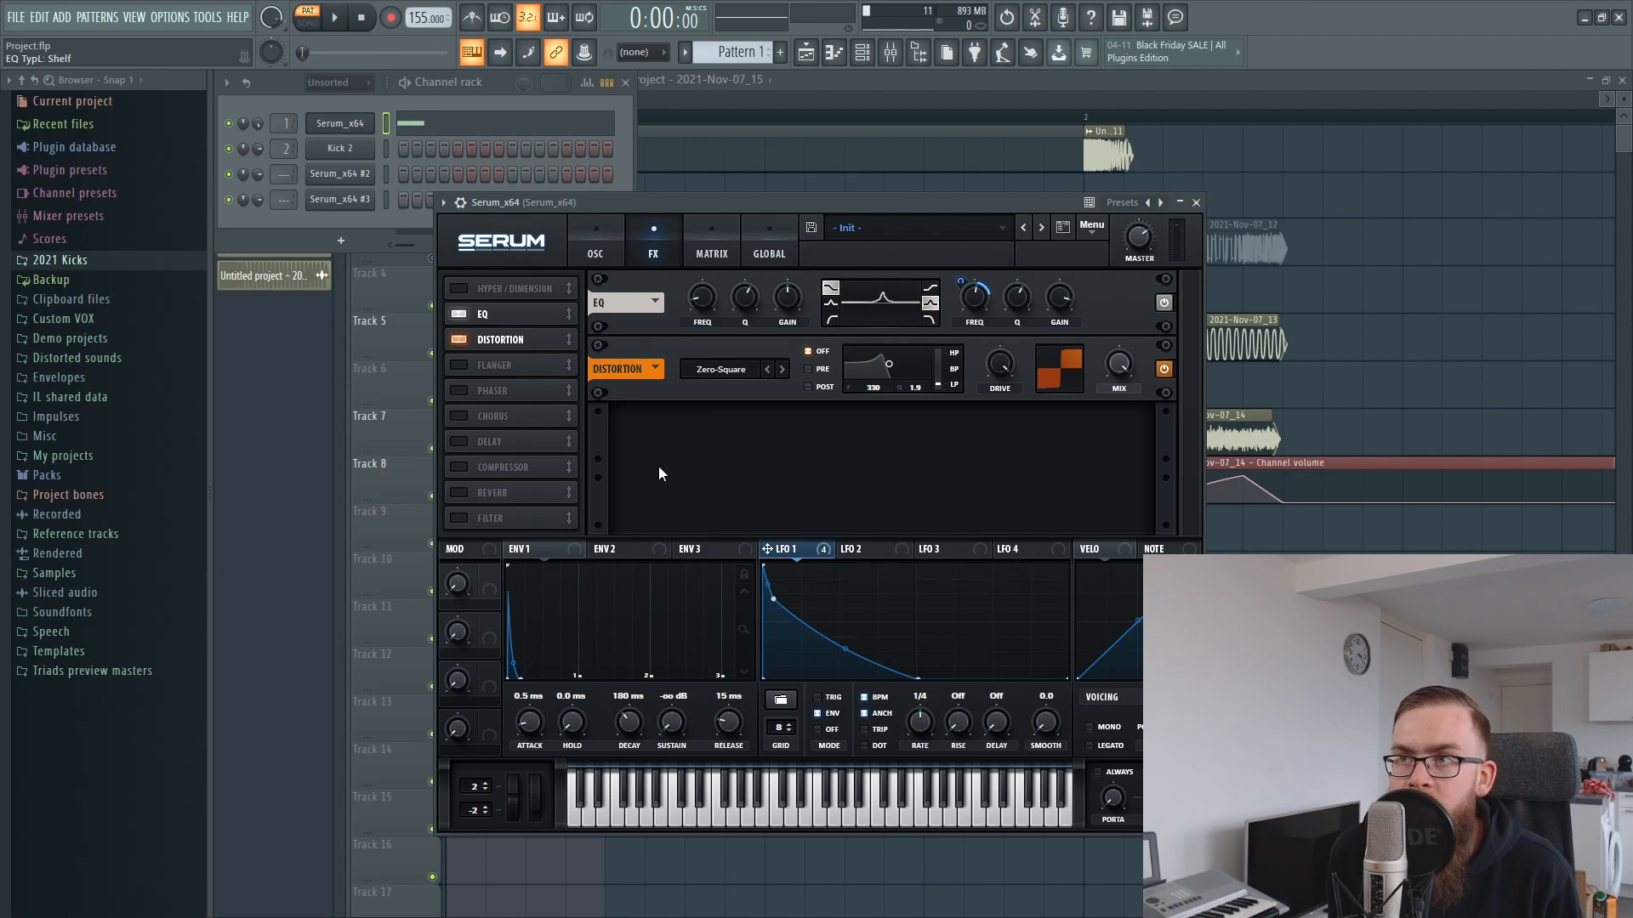
{"action": "left_click_drag", "start_coordinate": [737, 197], "coordinate": [728, 201]}
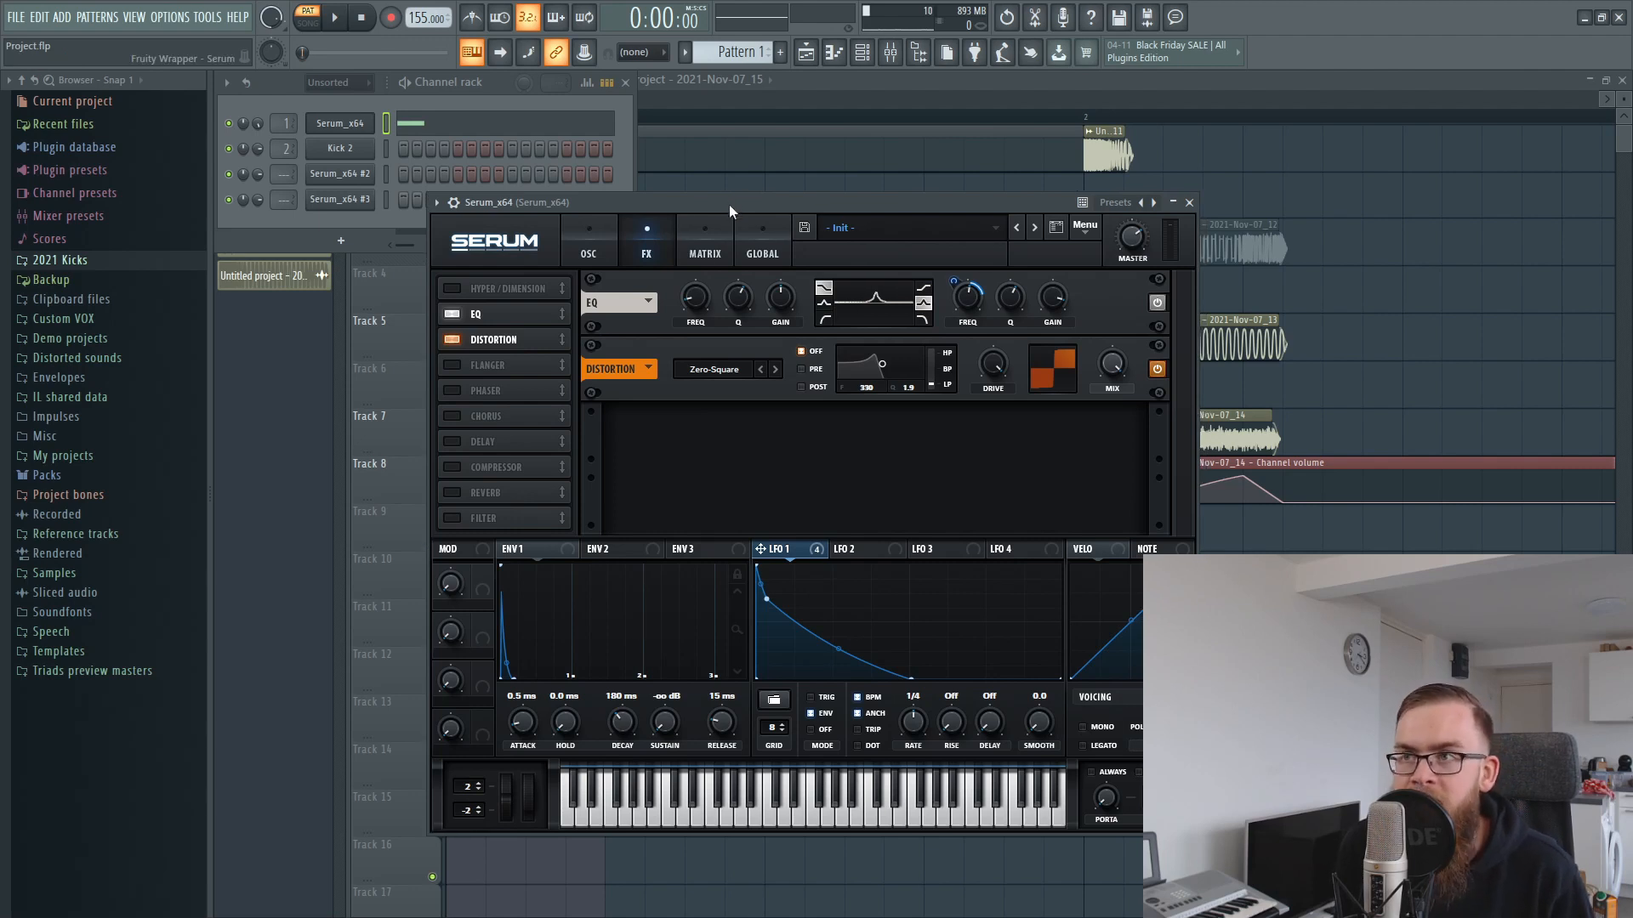
{"action": "key", "text": "space"}
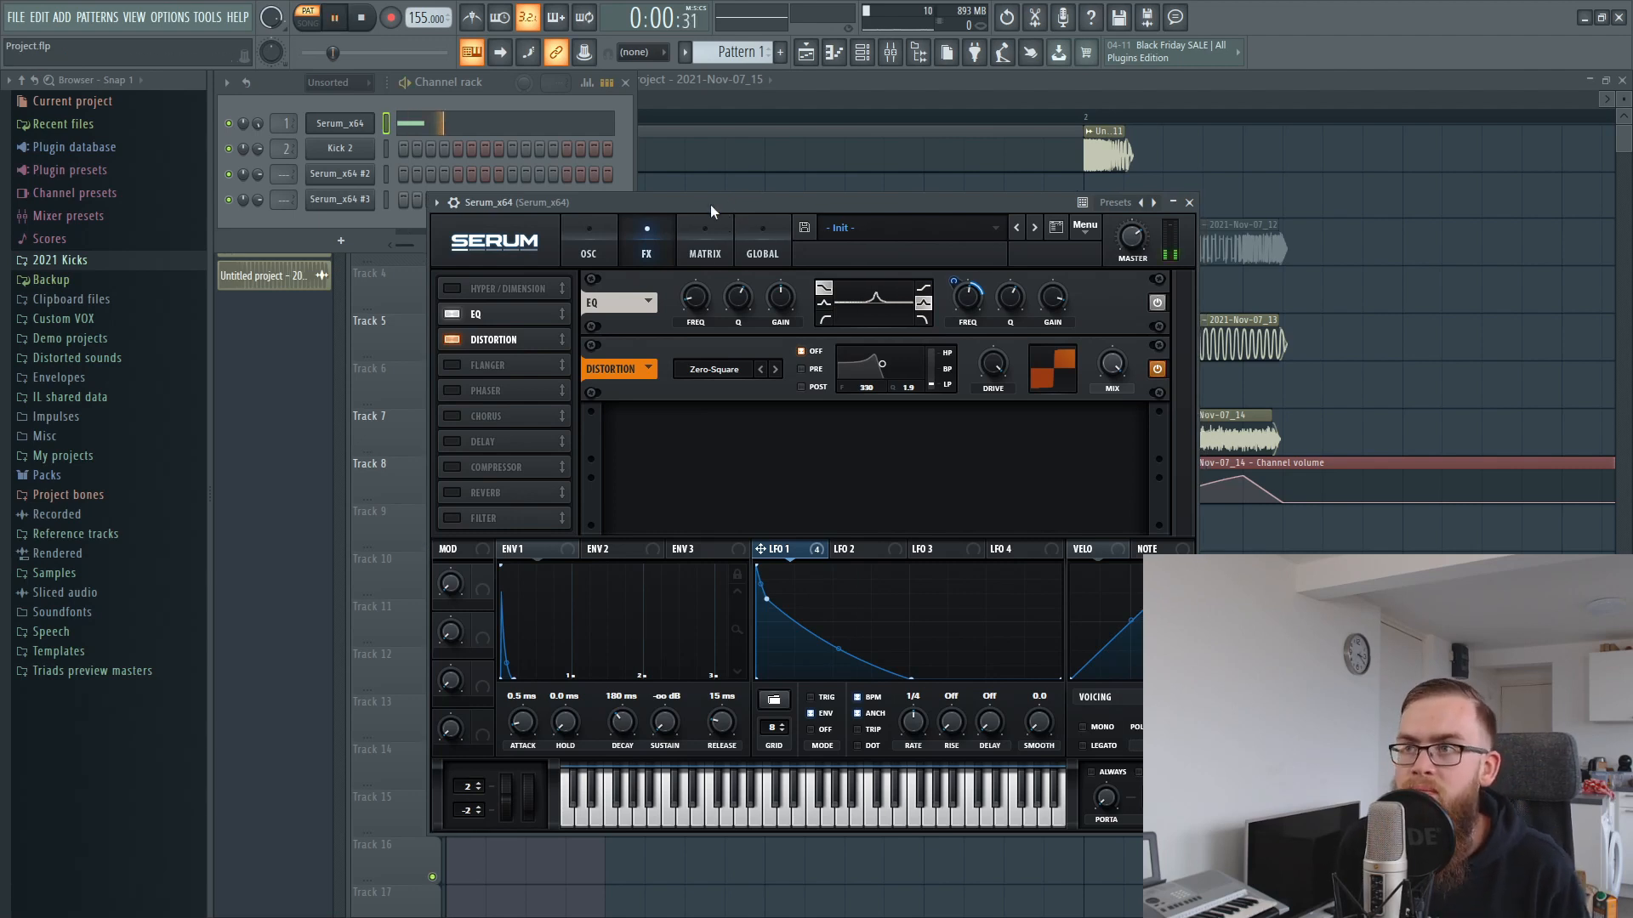
{"action": "key", "text": "space"}
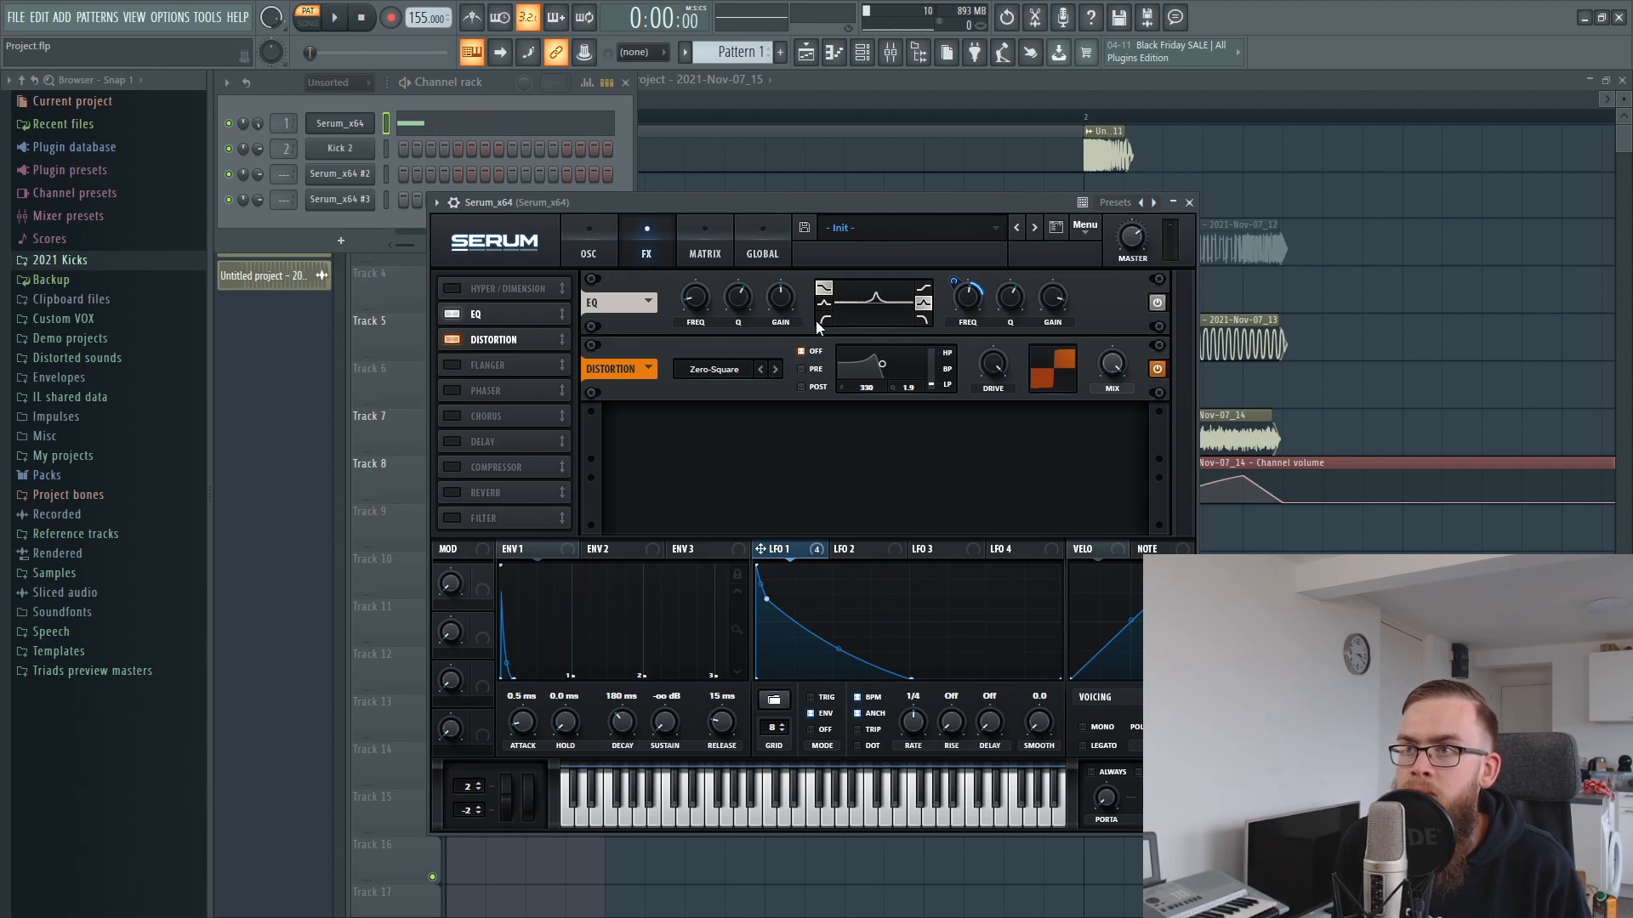
{"action": "left_click", "coordinate": [818, 319]}
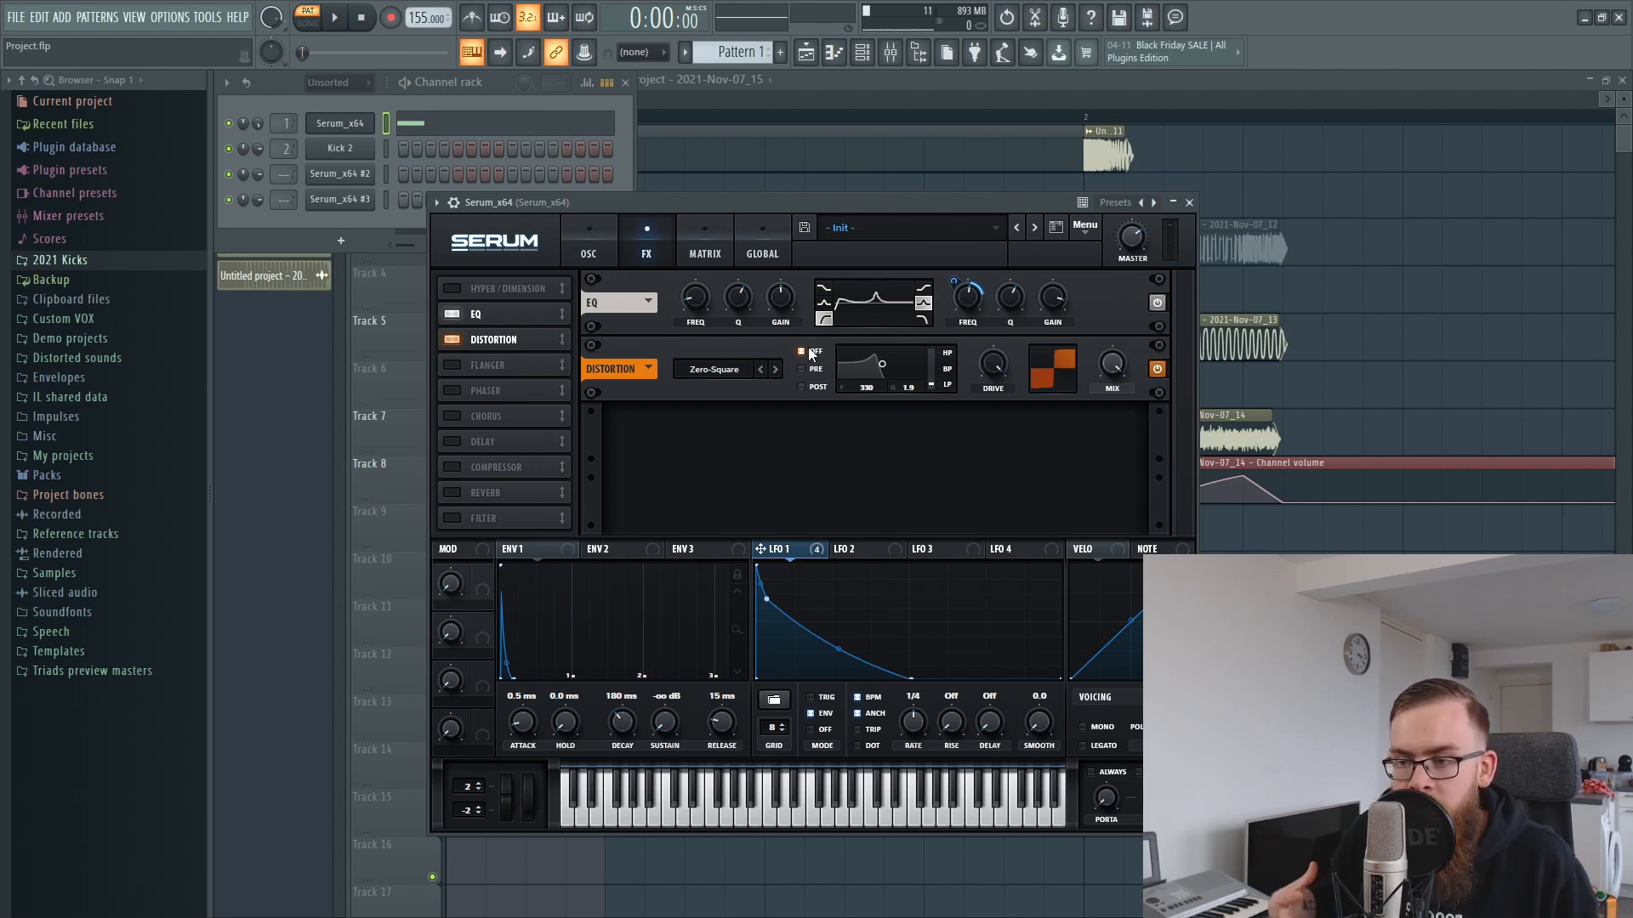
Audition the Serum layer in the playlist, mute Track 1 and unmute Track 3.
{"action": "key", "text": "space"}
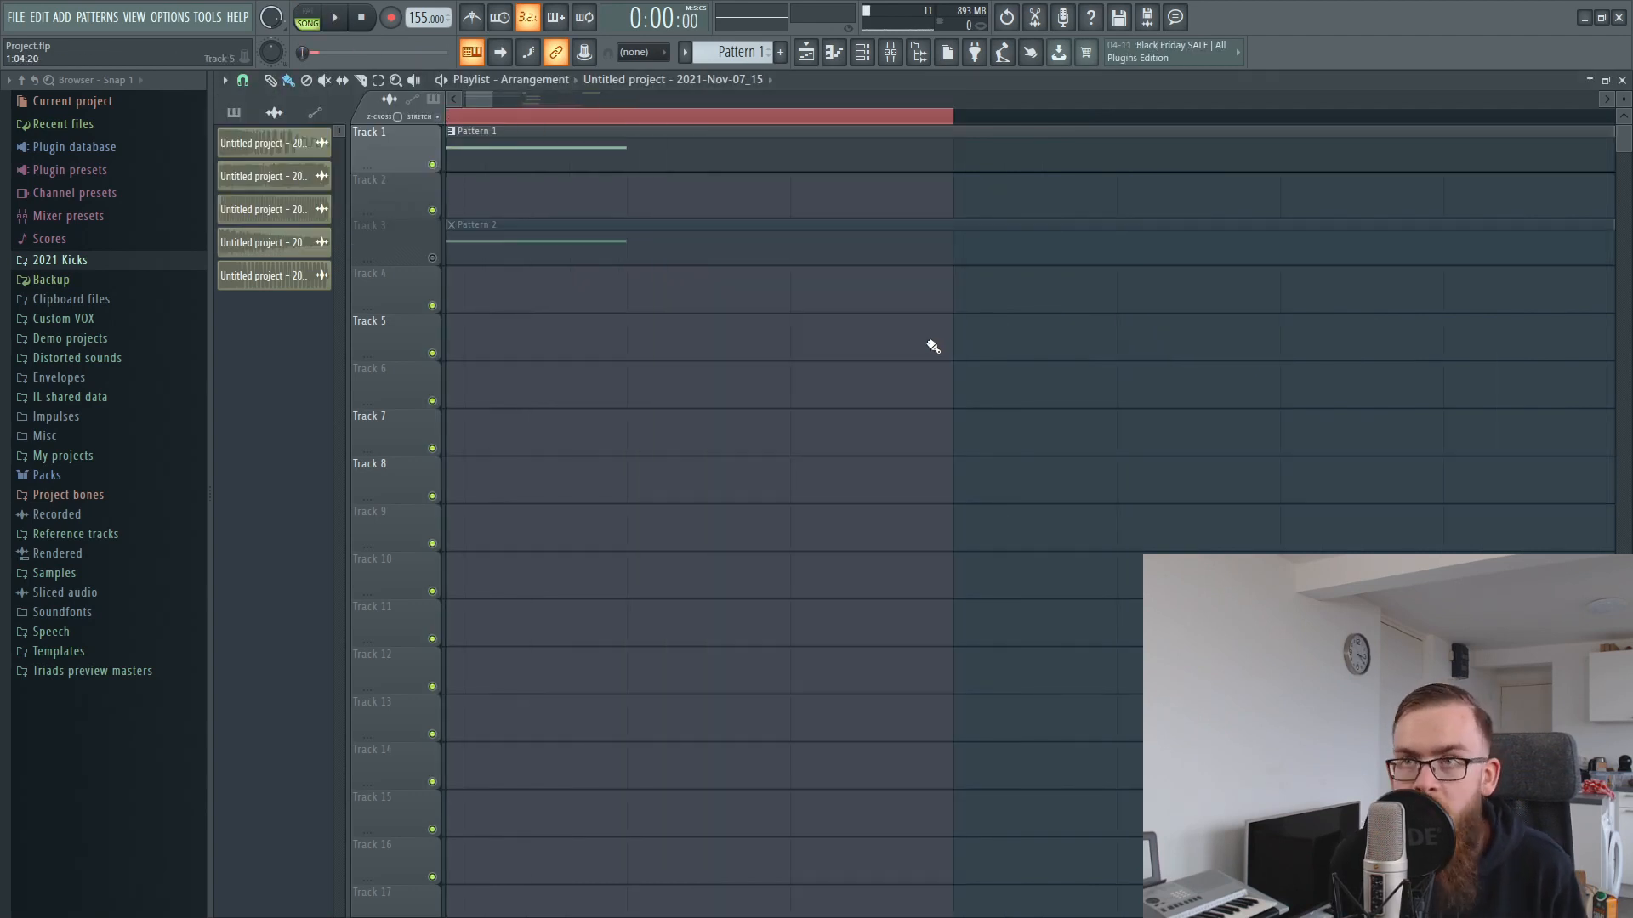
{"action": "key", "text": "space"}
{"action": "key", "text": "space"}
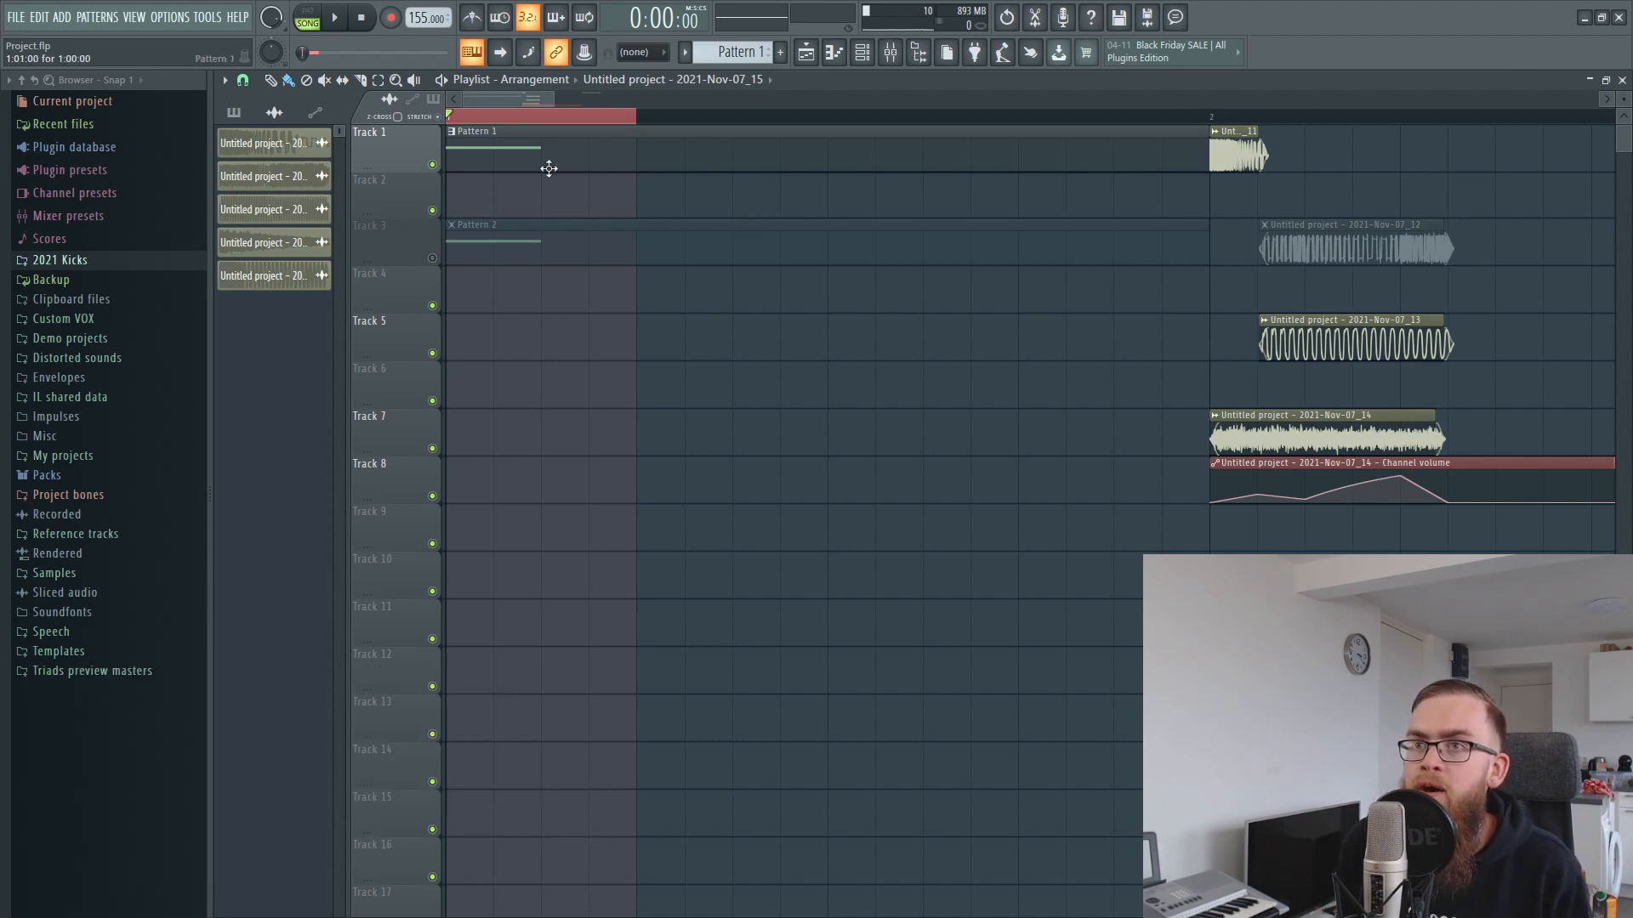
{"action": "left_click", "coordinate": [432, 165]}
{"action": "left_click", "coordinate": [433, 259]}
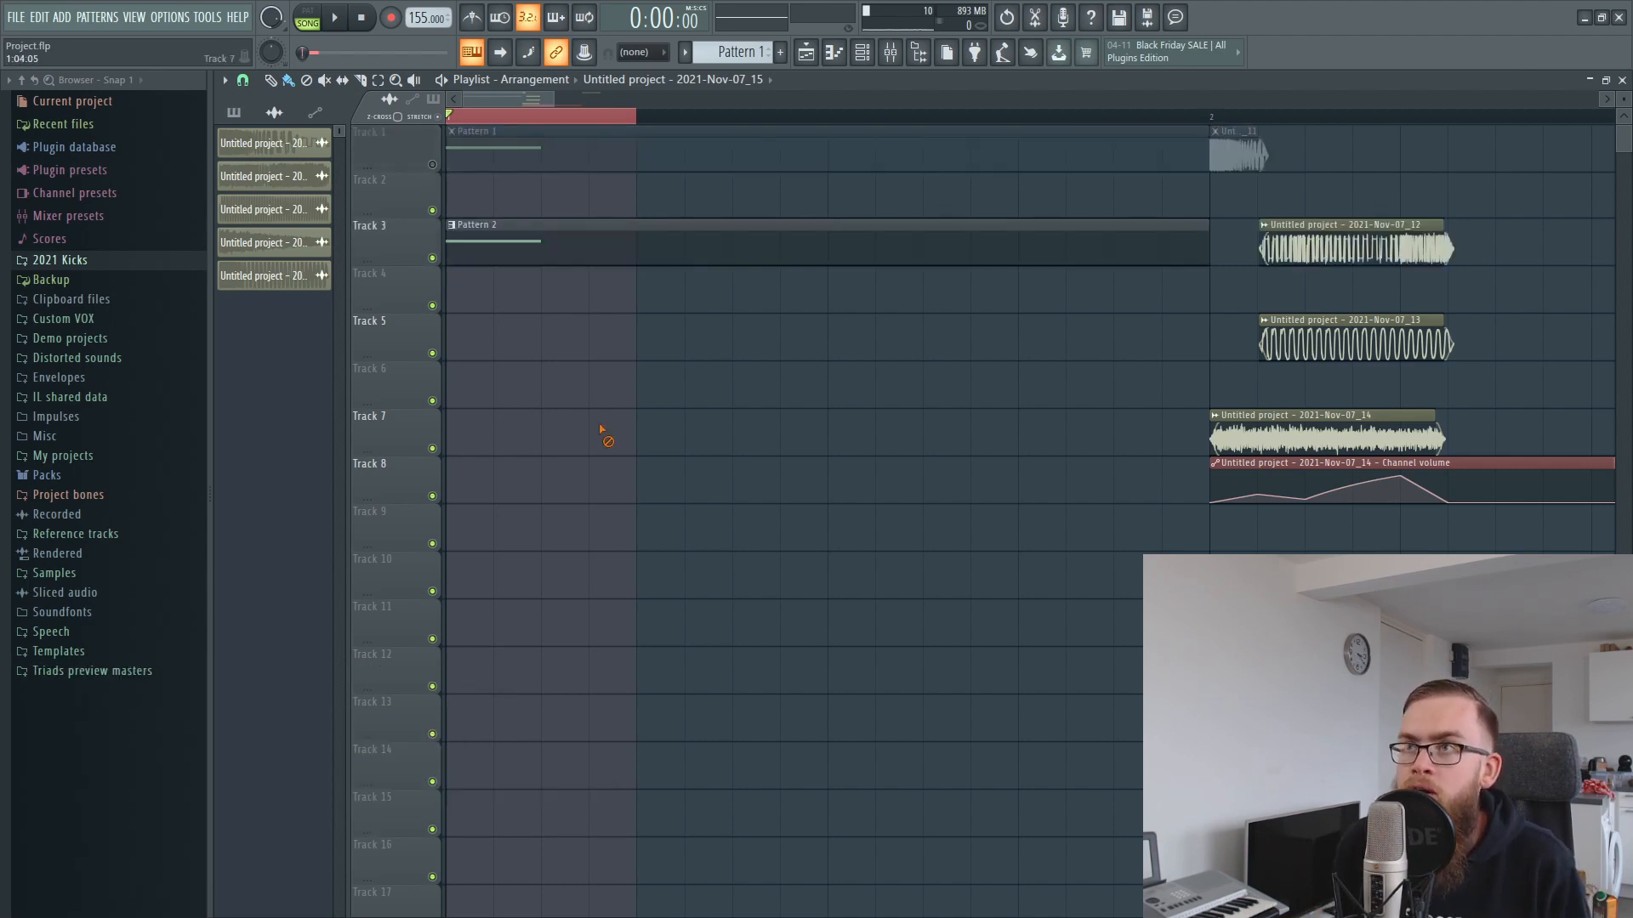
Bring up the Kick 2 channel and play Pattern 2 in the playlist to hear the Kick 2 layer alone.
{"action": "left_click", "coordinate": [862, 52]}
{"action": "left_click", "coordinate": [339, 148]}
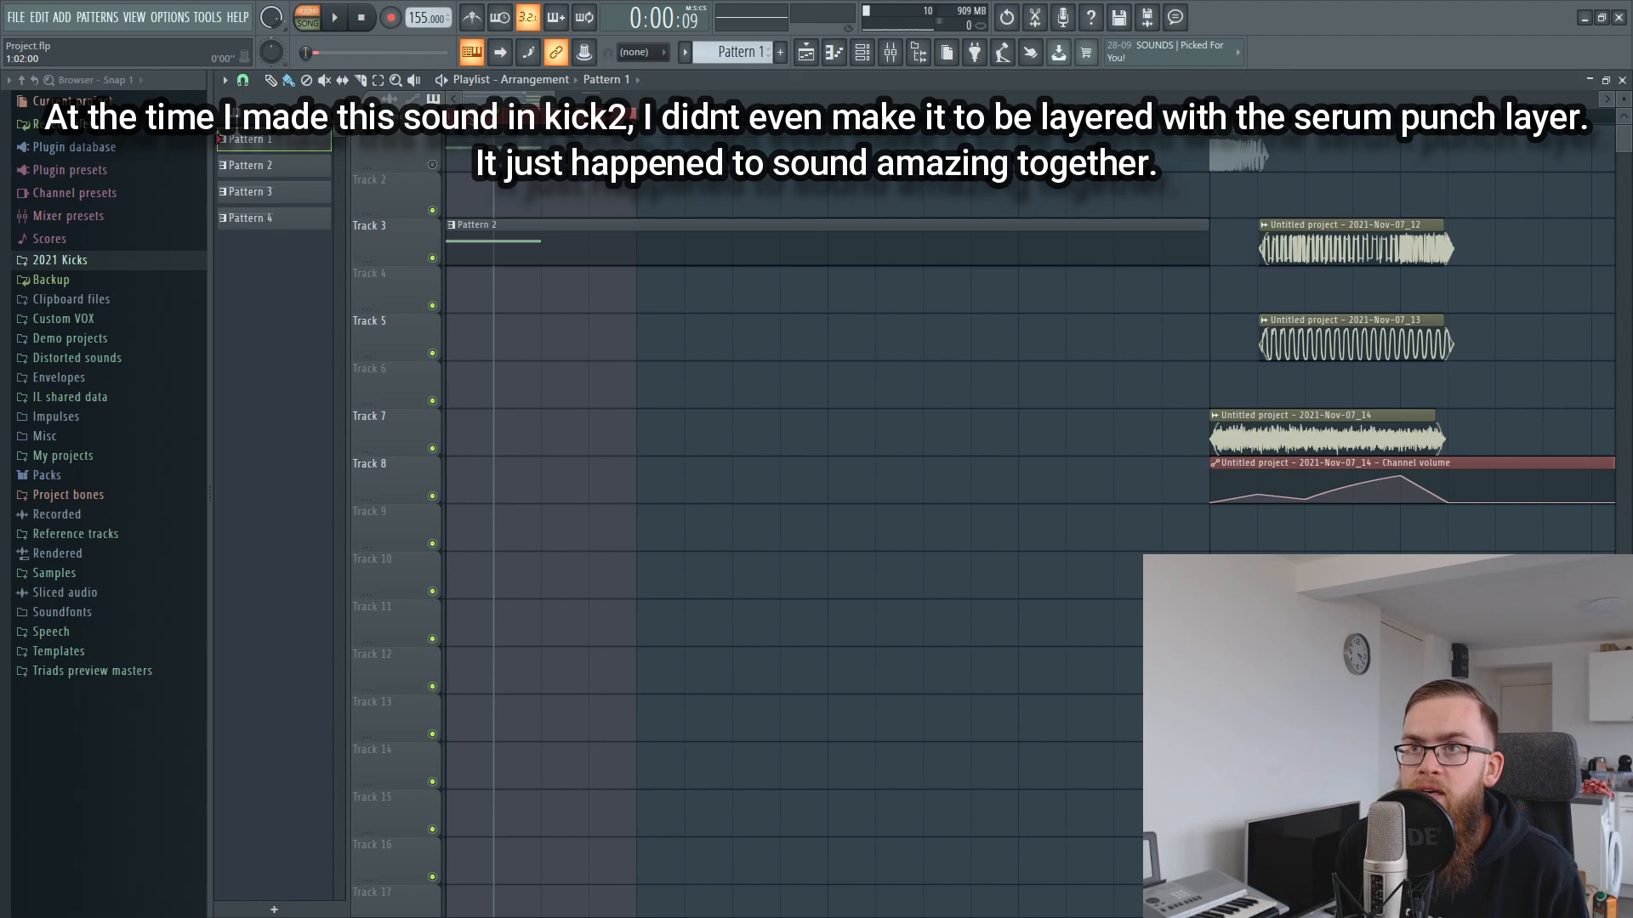
{"action": "key", "text": "space"}
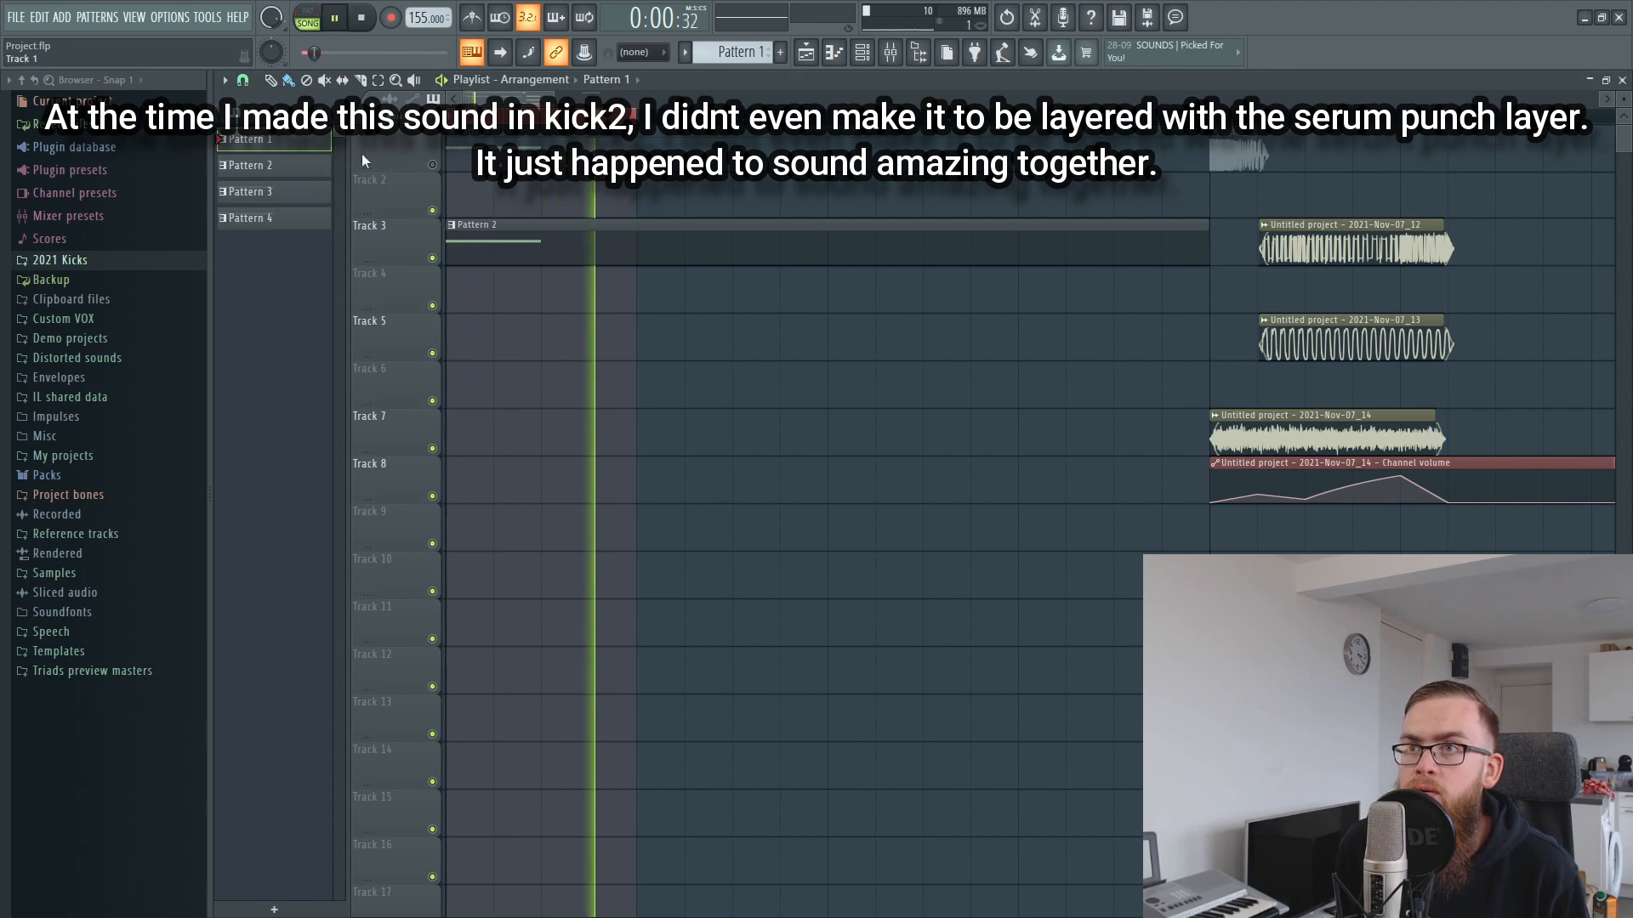
{"action": "key", "text": "space"}
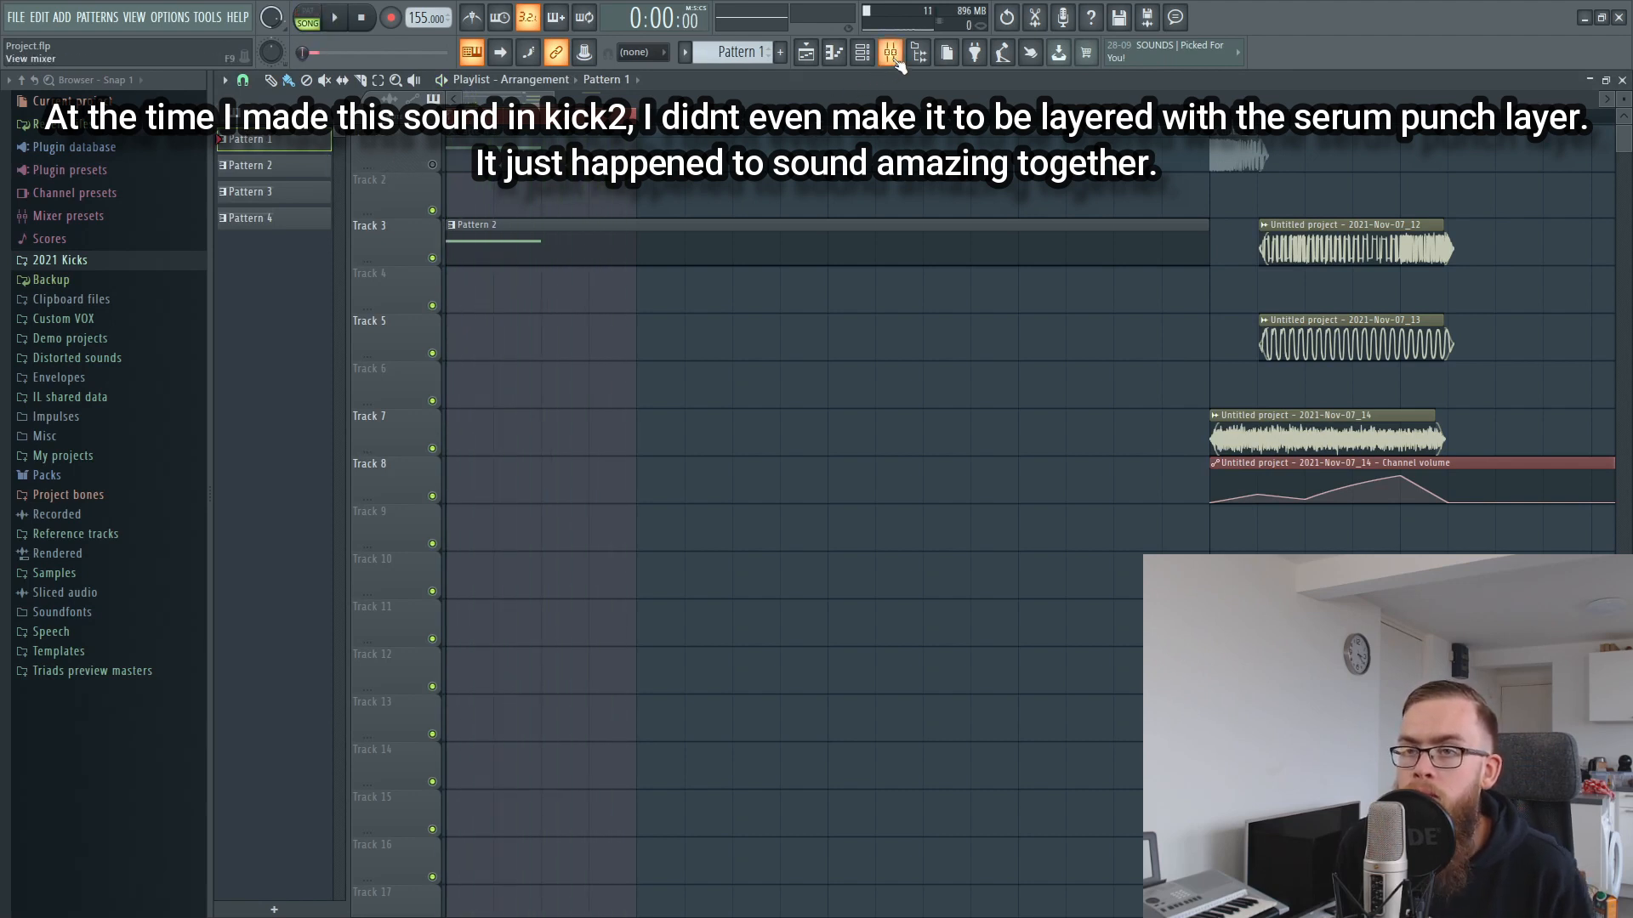
Inspect Insert 3 in the mixer and open the Kick 2 plugin to view its pitch curve.
{"action": "left_click", "coordinate": [890, 52]}
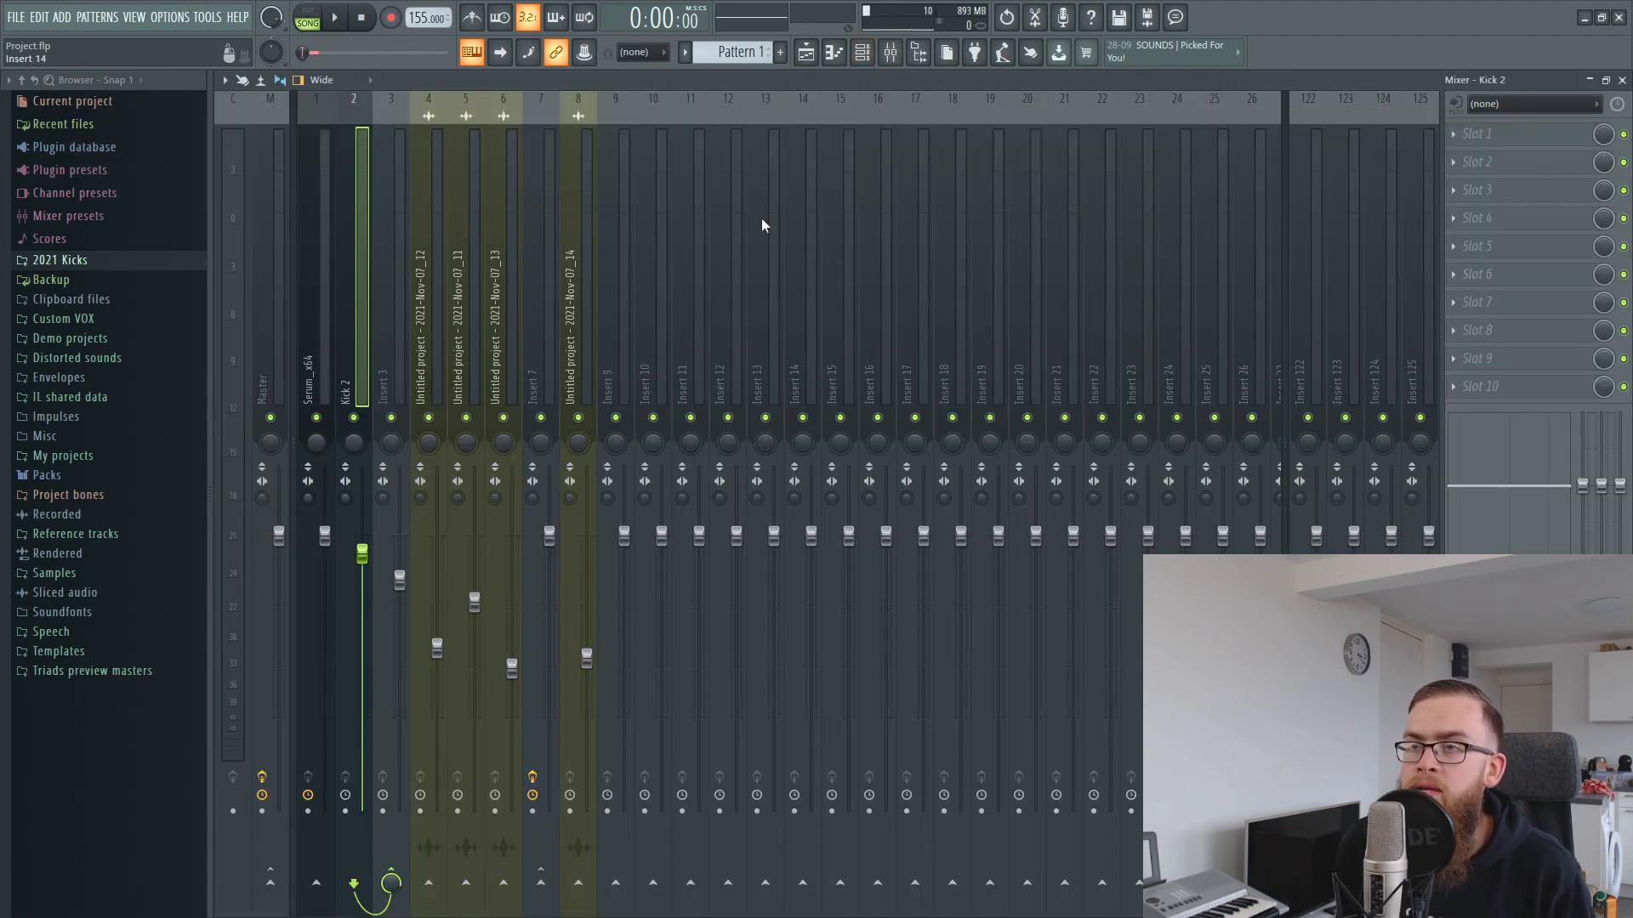
{"action": "left_click", "coordinate": [407, 299]}
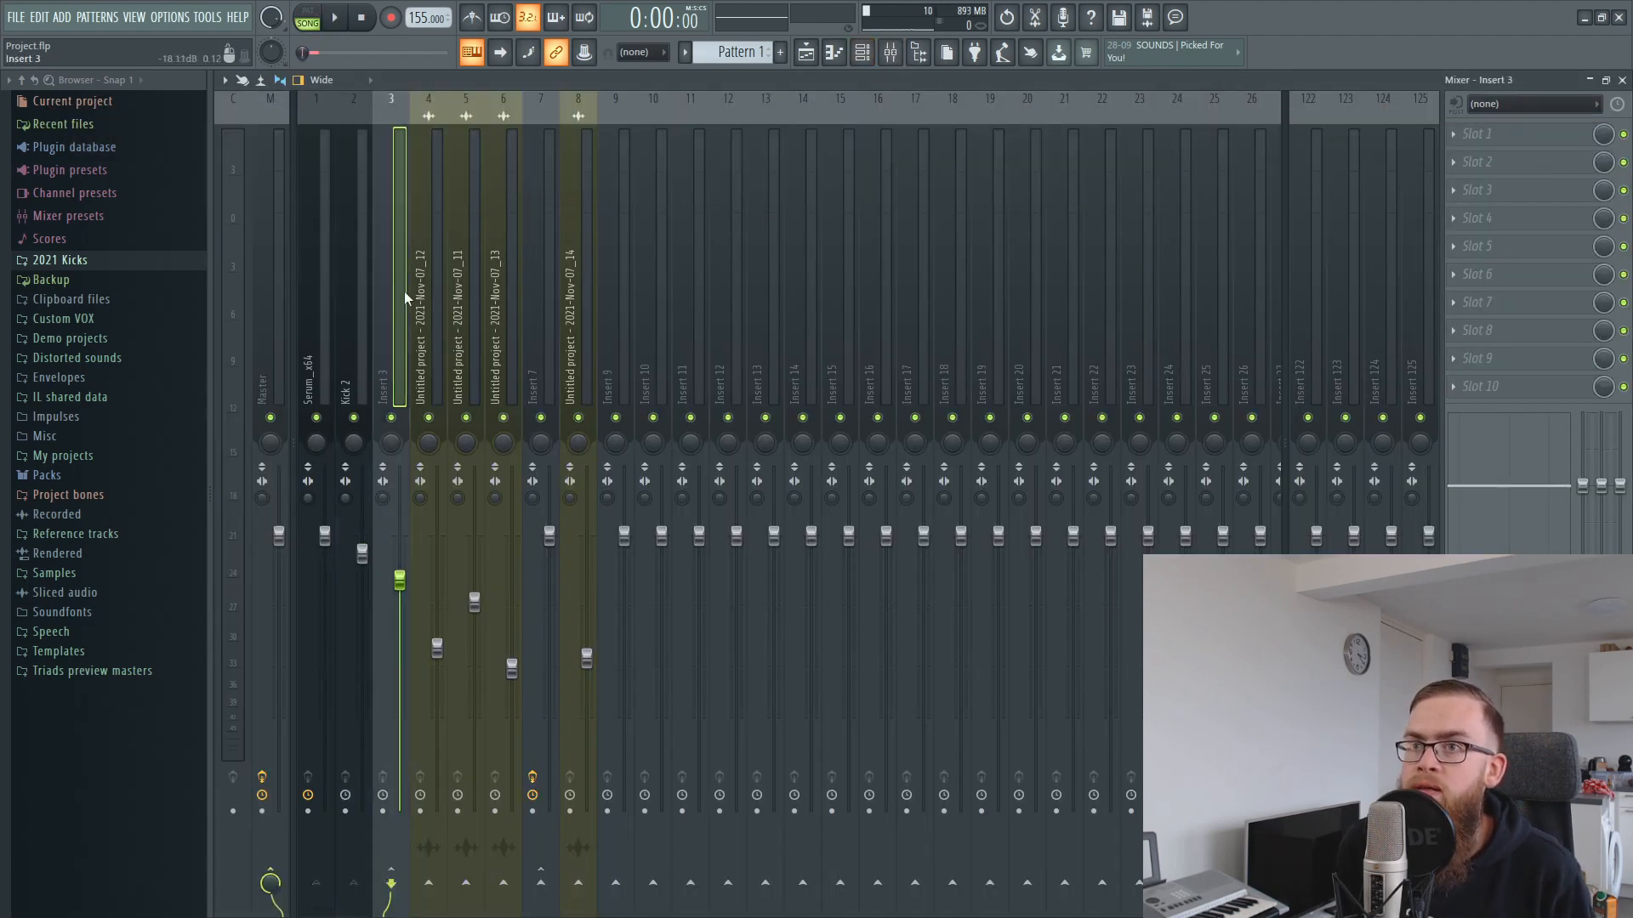
{"action": "left_click", "coordinate": [862, 52]}
{"action": "left_click", "coordinate": [336, 149]}
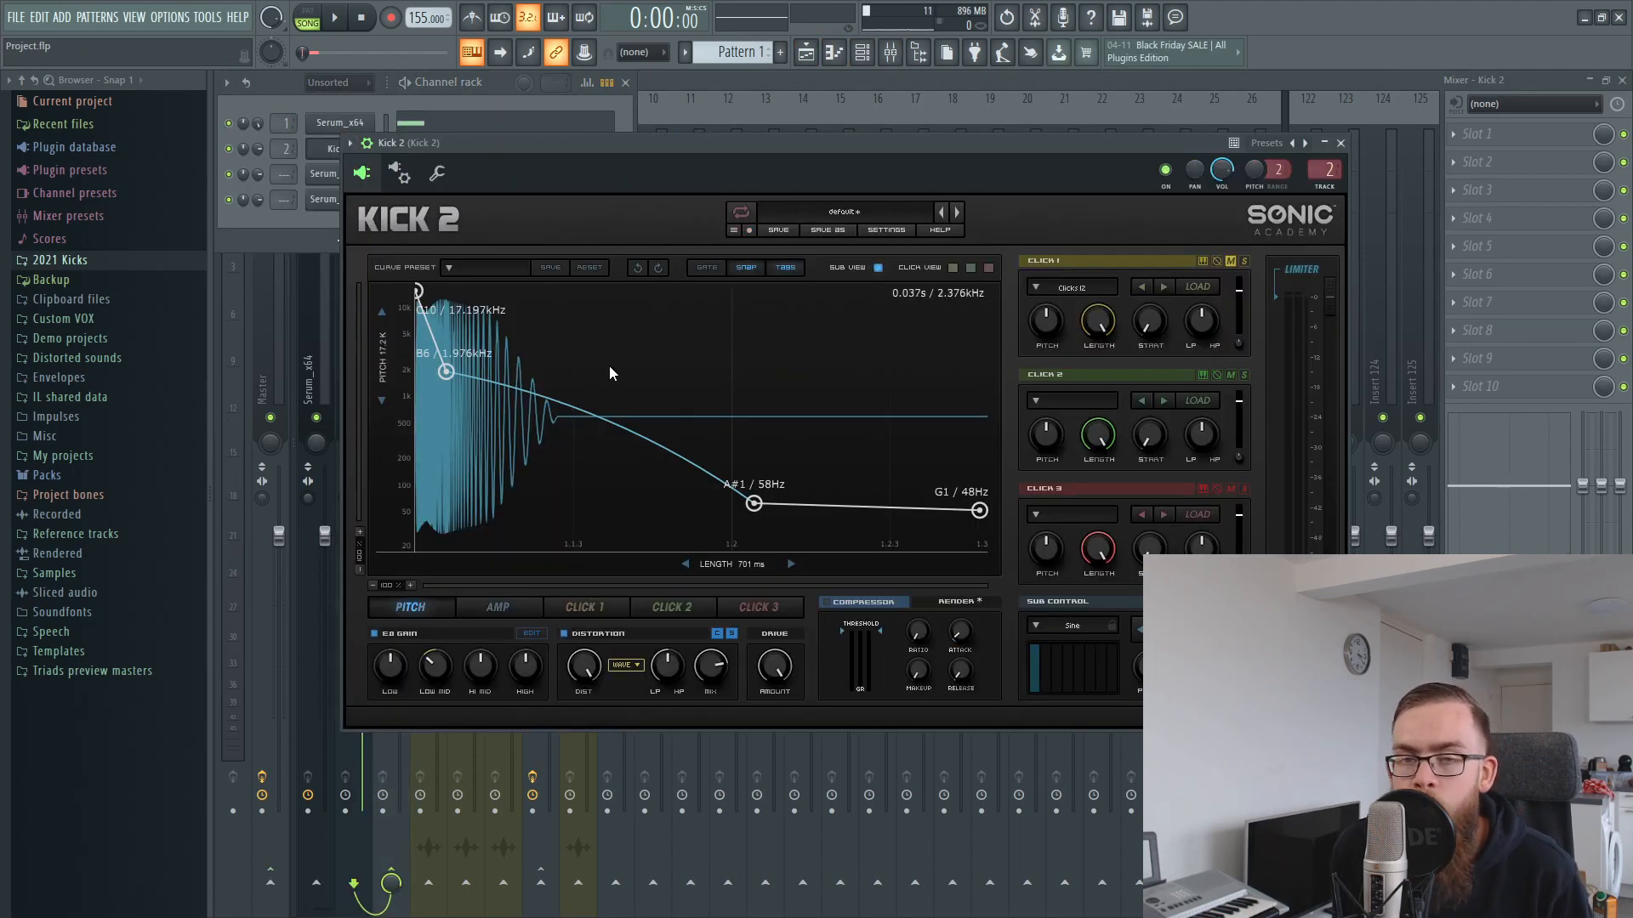
{"action": "left_click_drag", "start_coordinate": [646, 157], "coordinate": [686, 177]}
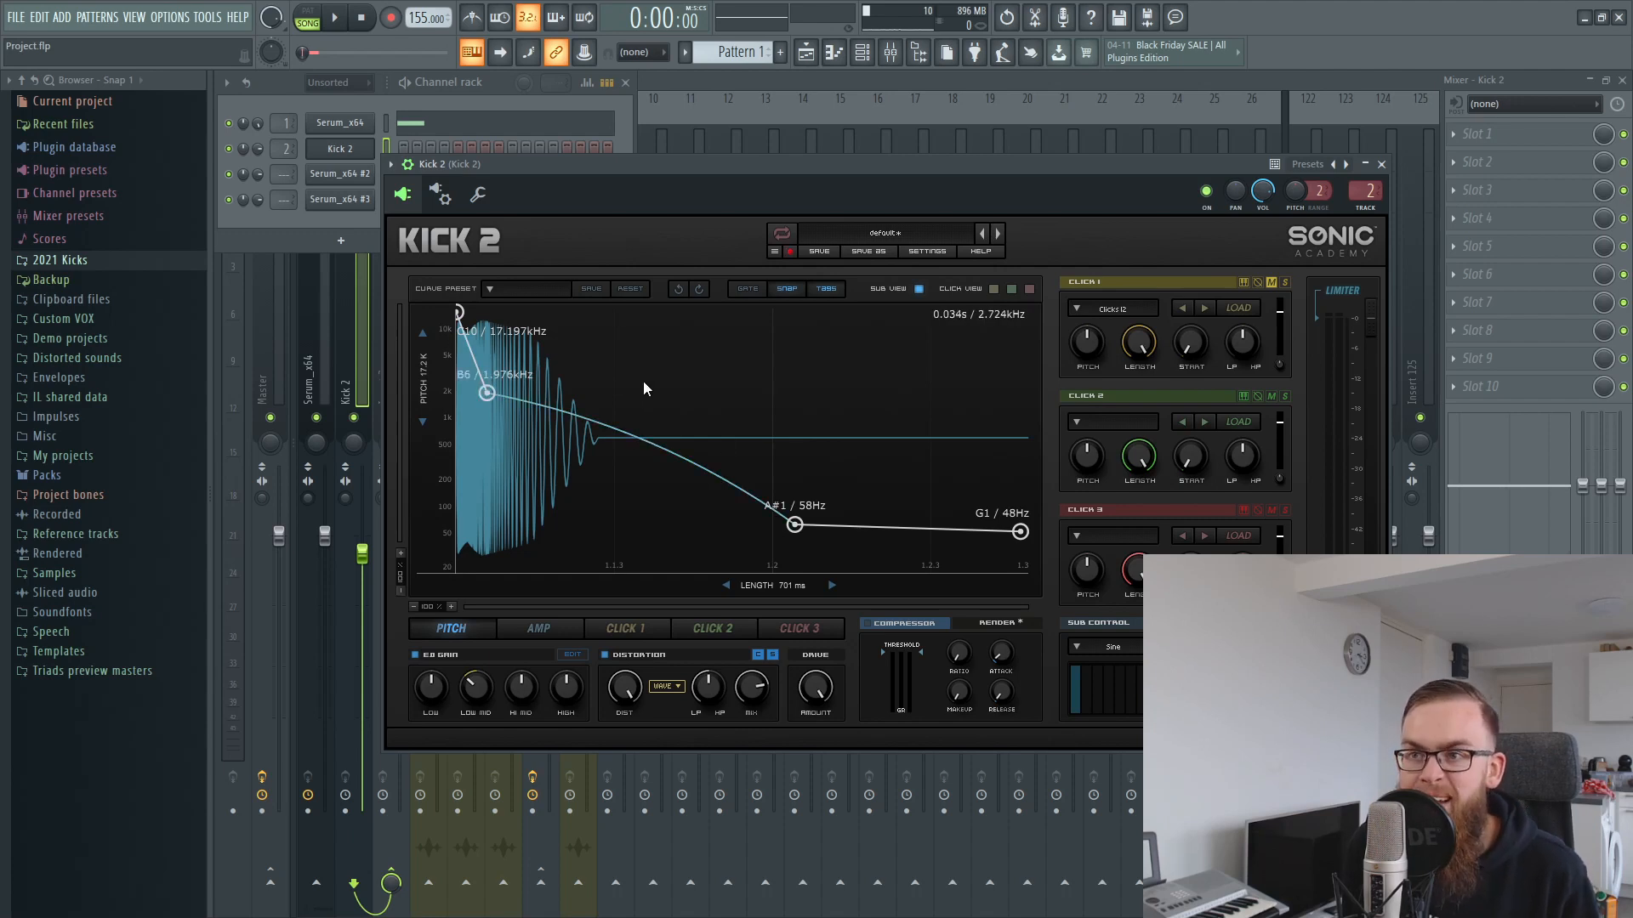
Audition the Kick 2 layer with its plugin window open beside the playback.
{"action": "left_click_drag", "start_coordinate": [606, 177], "coordinate": [578, 204]}
{"action": "key", "text": "space"}
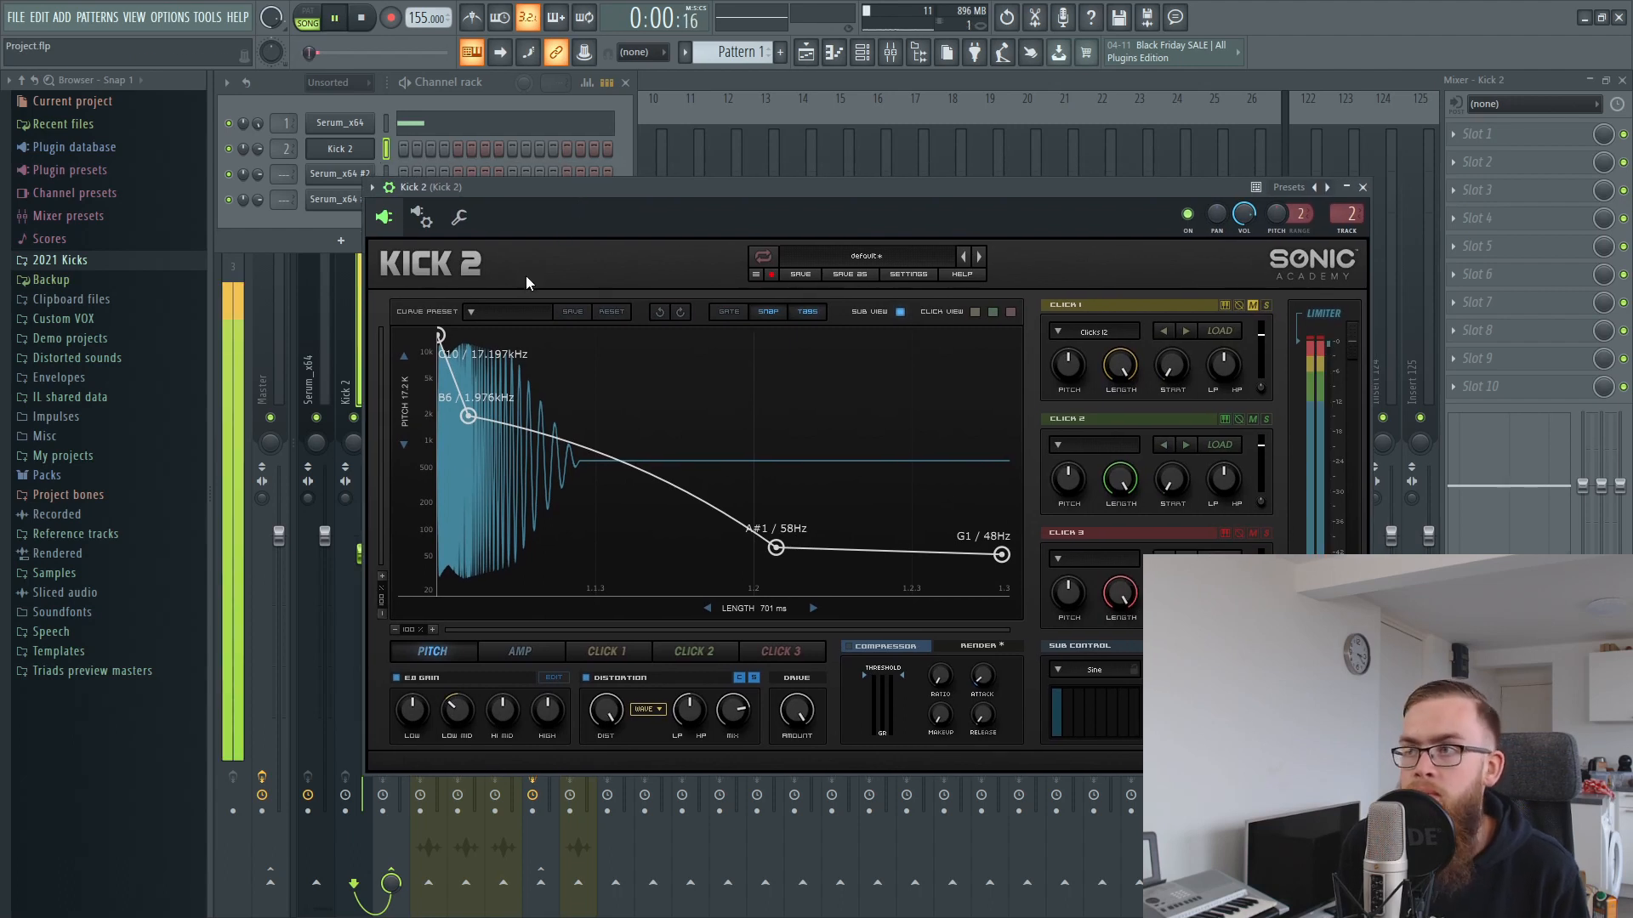
{"action": "key", "text": "space"}
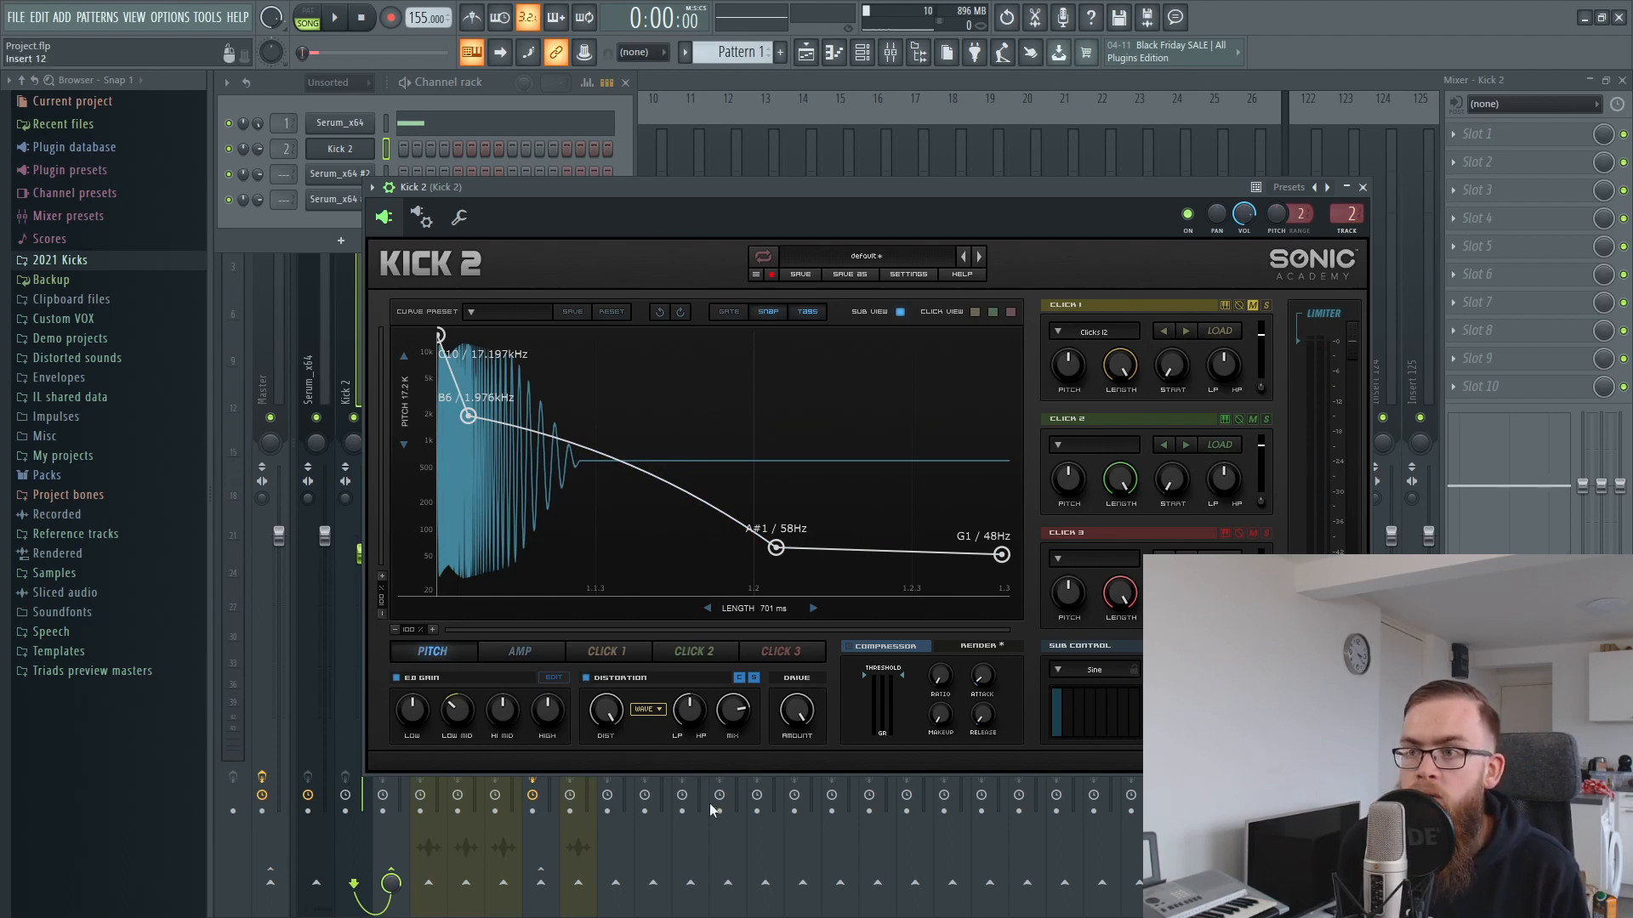
Shorten Kick 2's amp envelope by moving the zero-level point after the 0.9 node earlier, and return to the pitch curve.
{"action": "left_click", "coordinate": [520, 651]}
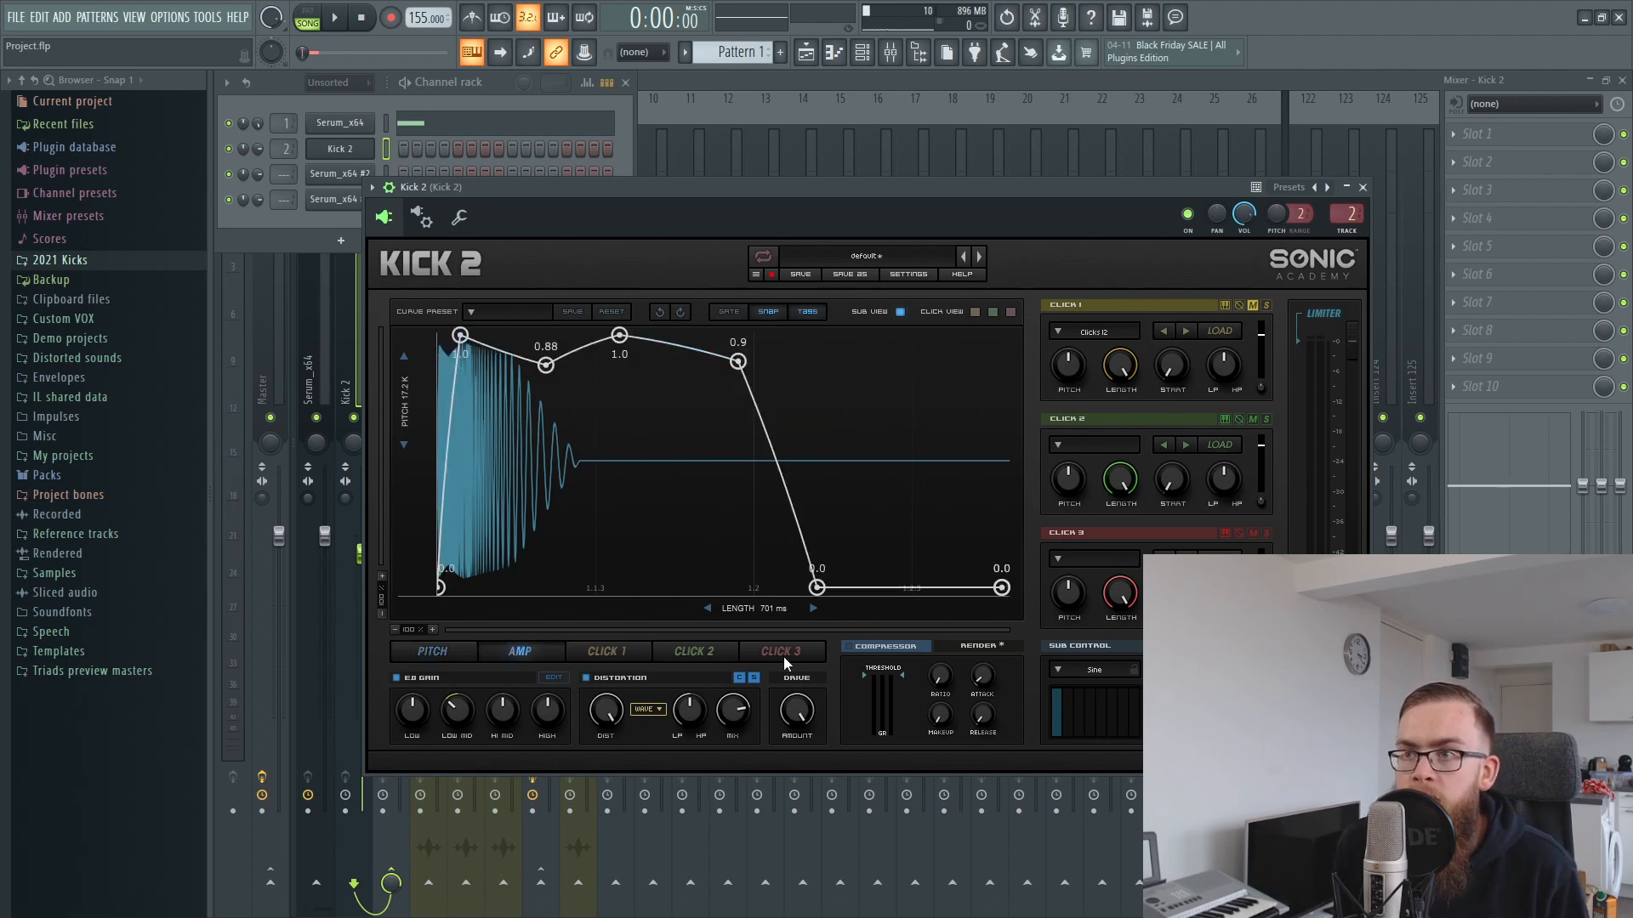
{"action": "left_click_drag", "start_coordinate": [925, 596], "coordinate": [762, 614]}
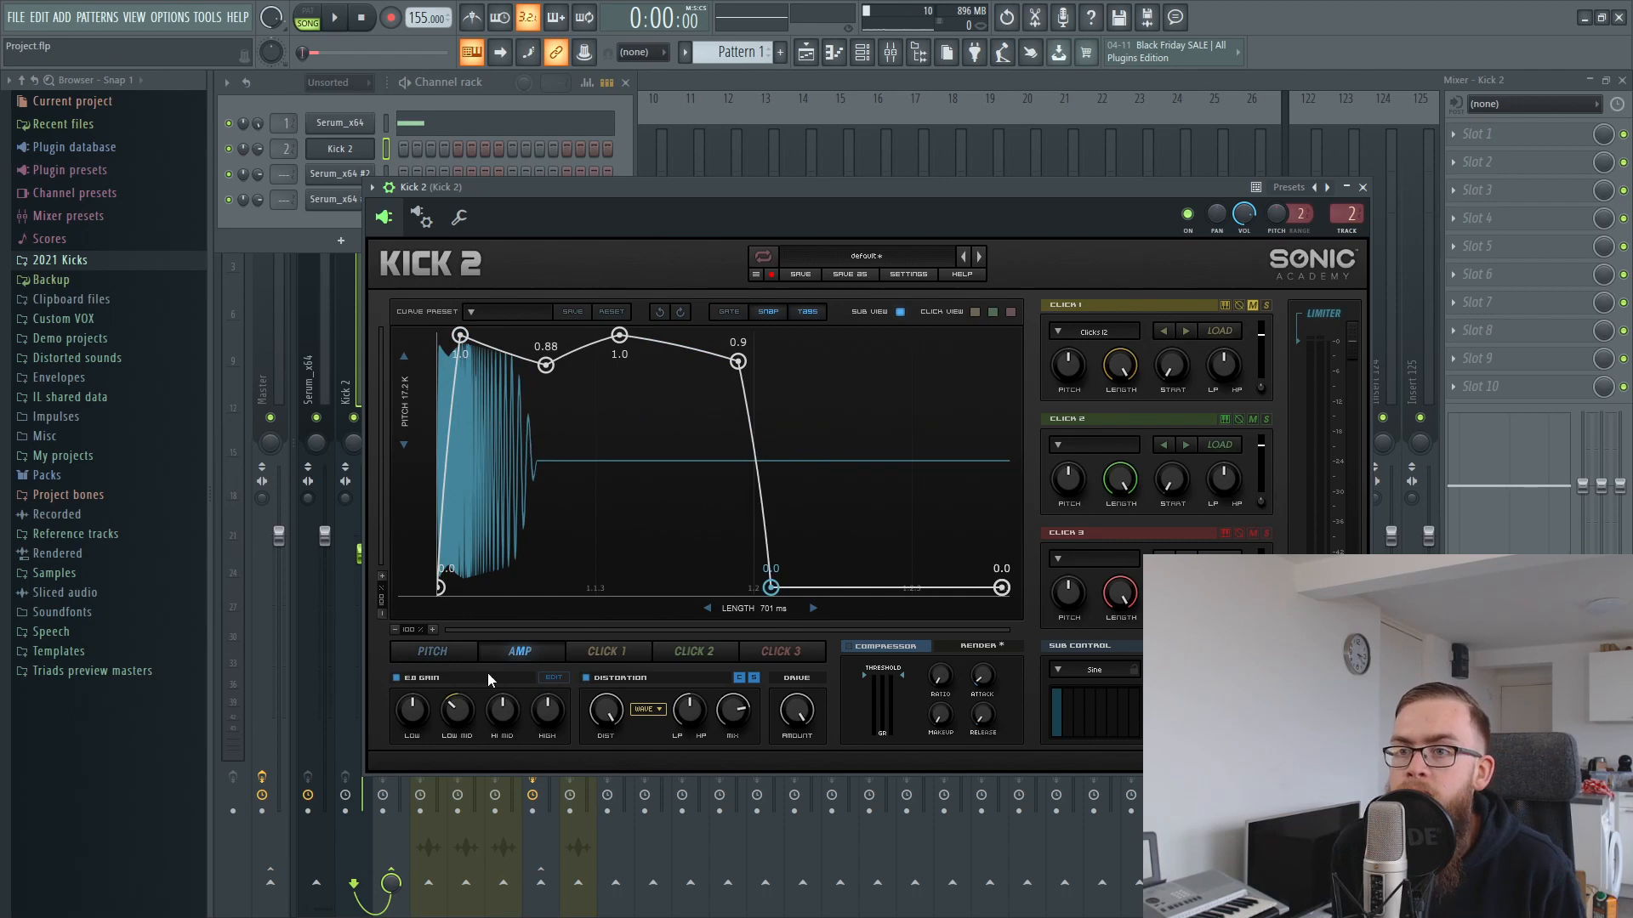
{"action": "left_click", "coordinate": [453, 648]}
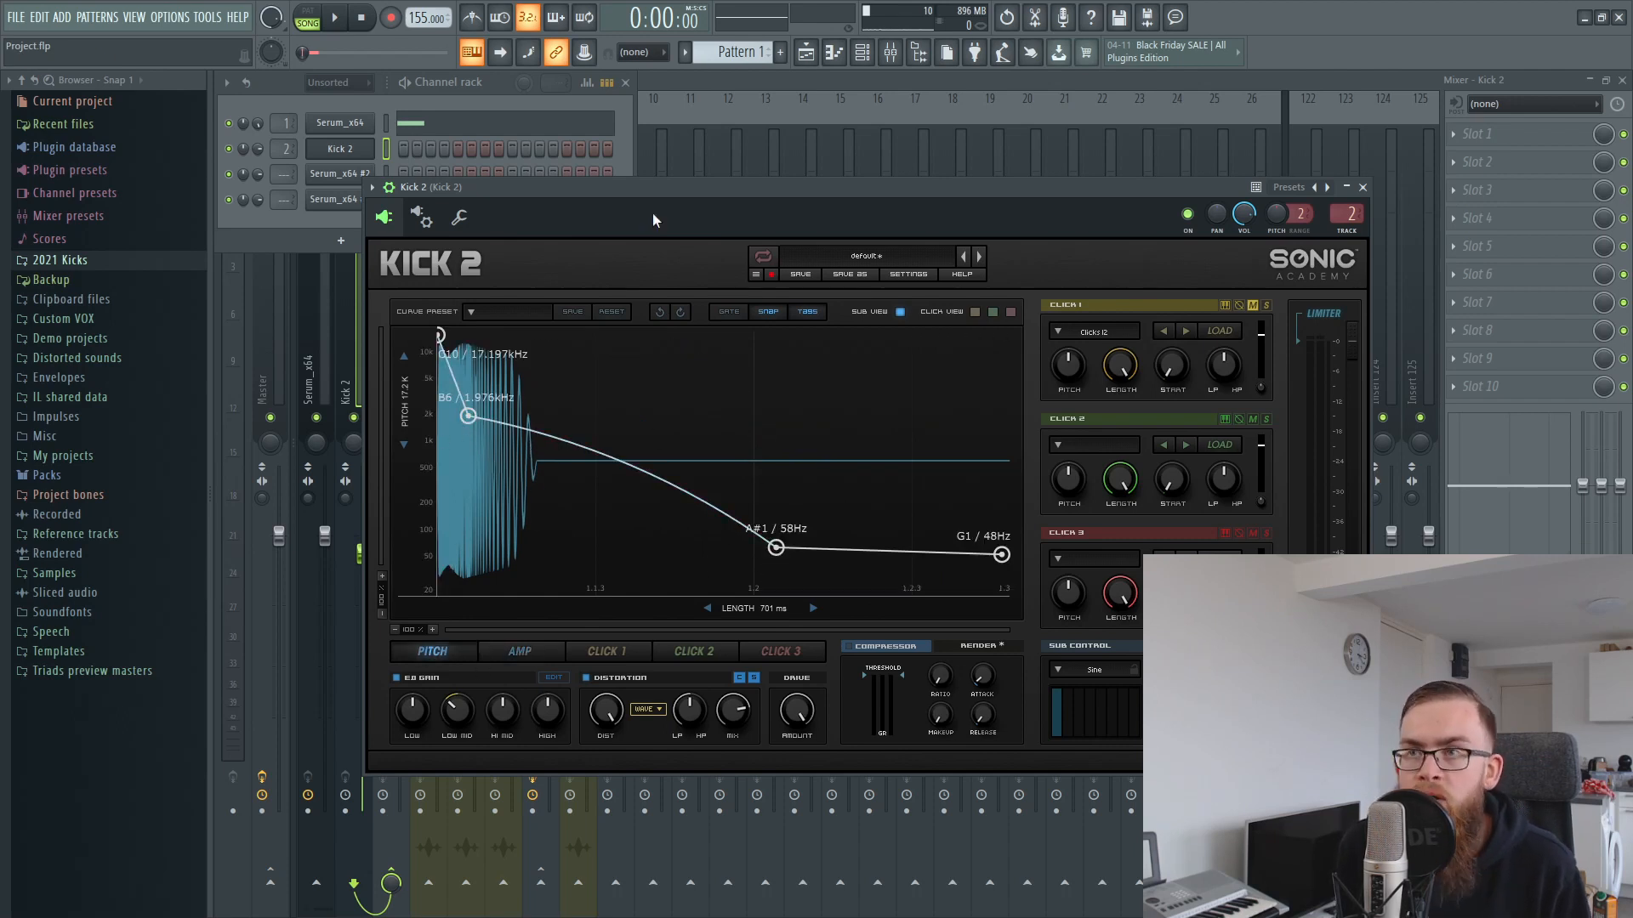
Enable Track 3 alongside Track 1 in the playlist and play the two punch layers together.
{"action": "left_click", "coordinate": [807, 64]}
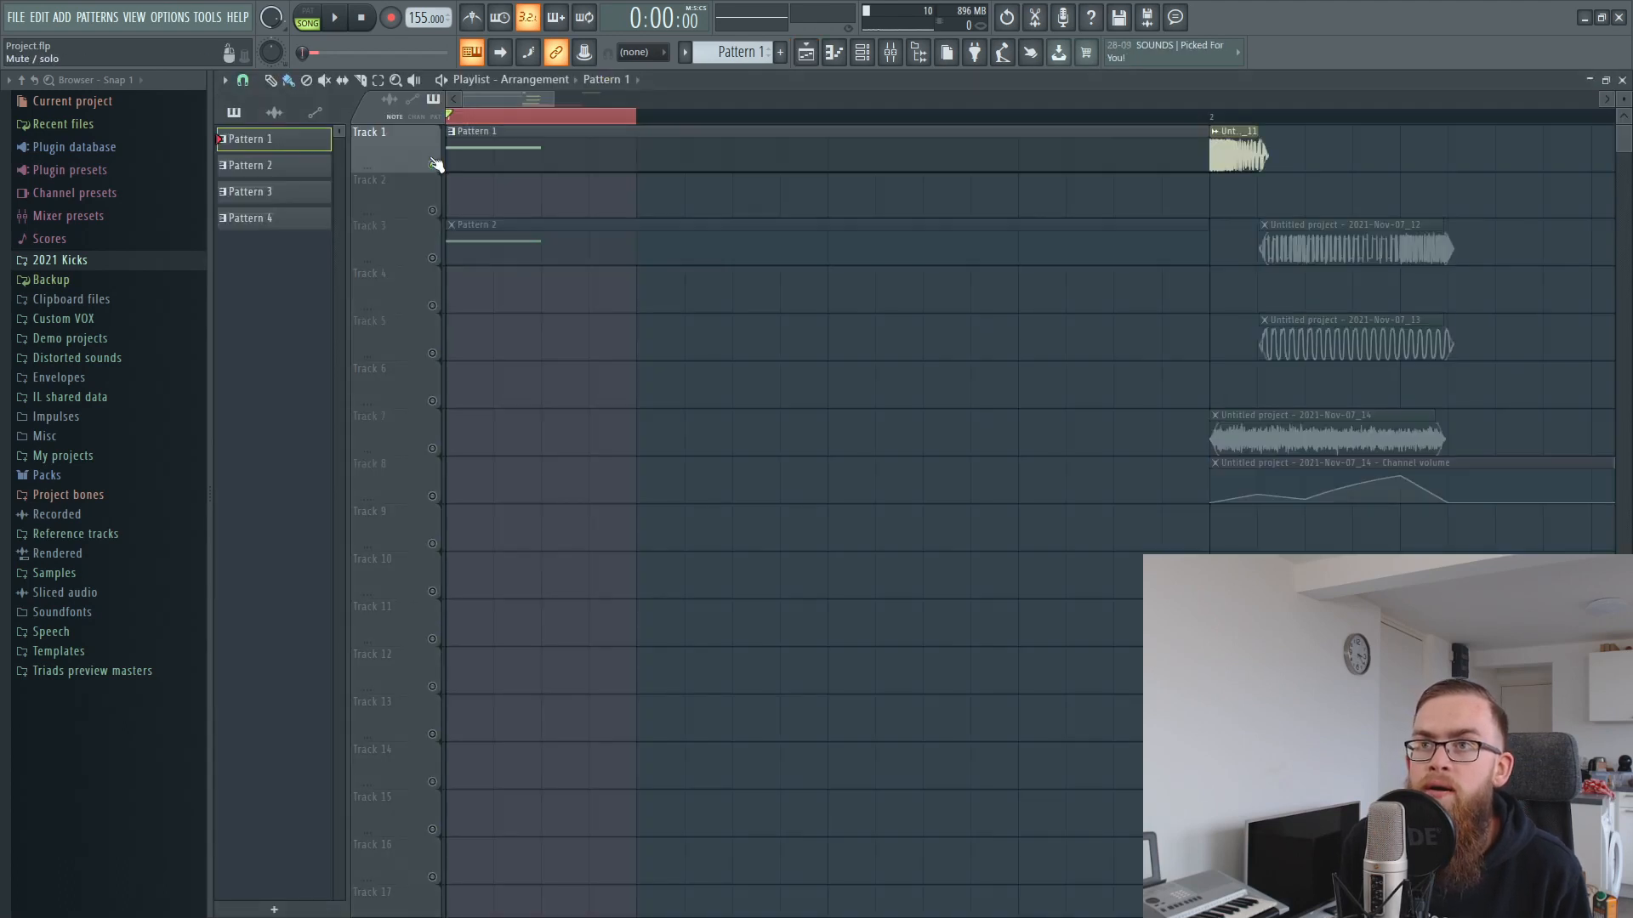
{"action": "left_click", "coordinate": [432, 257]}
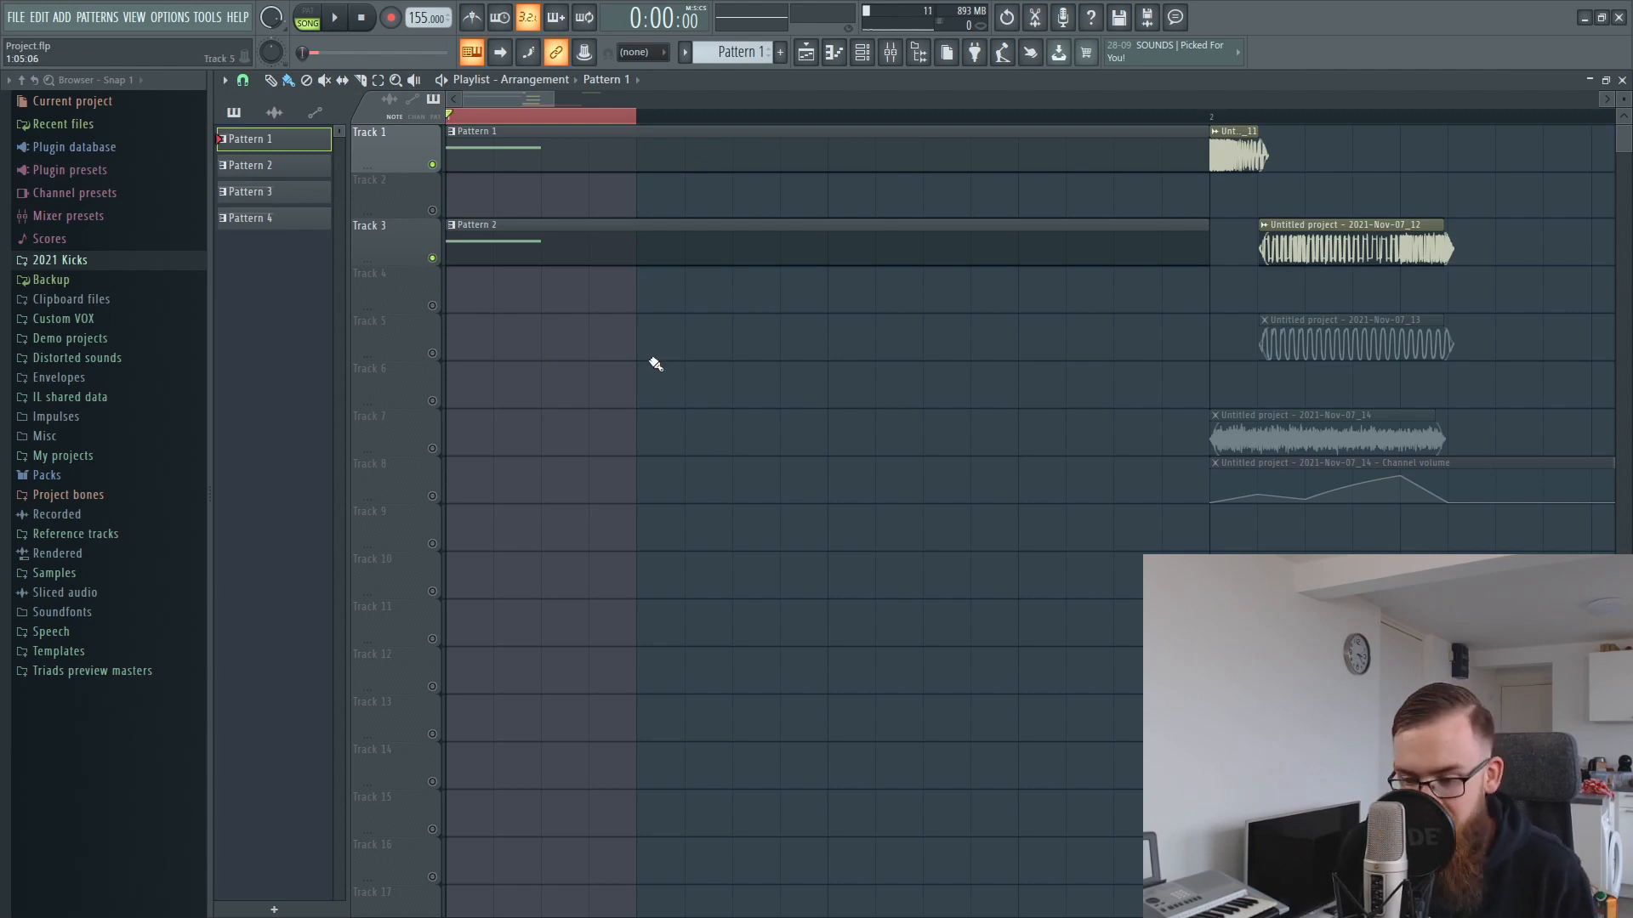
{"action": "key", "text": "space"}
{"action": "key", "text": "space"}
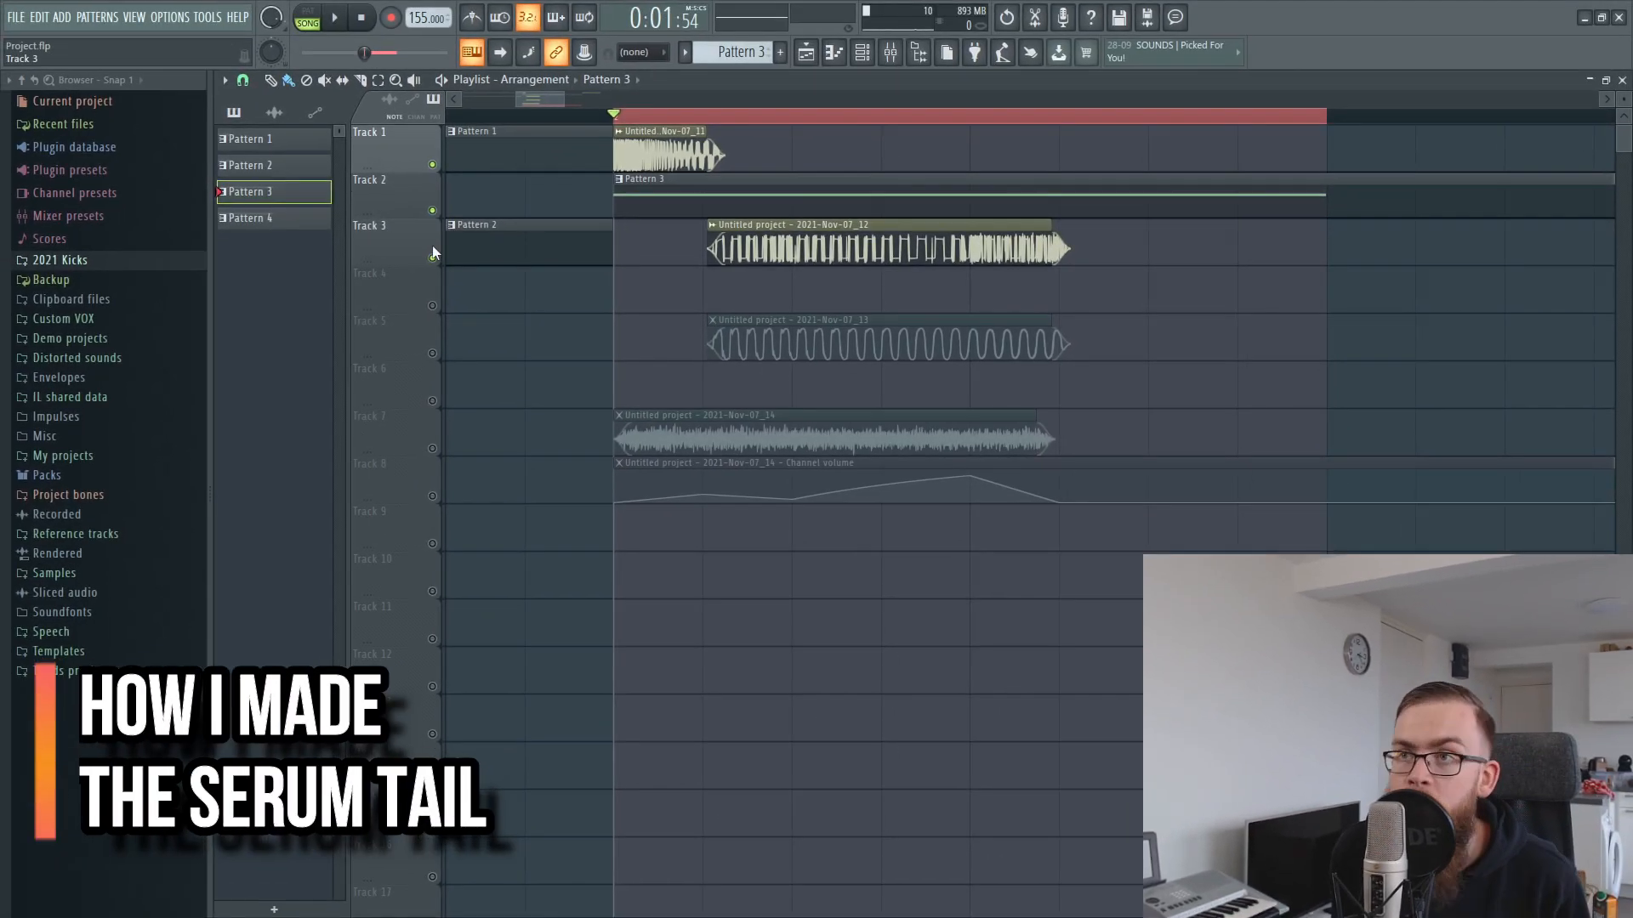
Move the Pattern 3 clip from Track 2 to Track 10, unmute Track 10, and mute Tracks 3 and 1.
{"action": "left_click", "coordinate": [417, 266]}
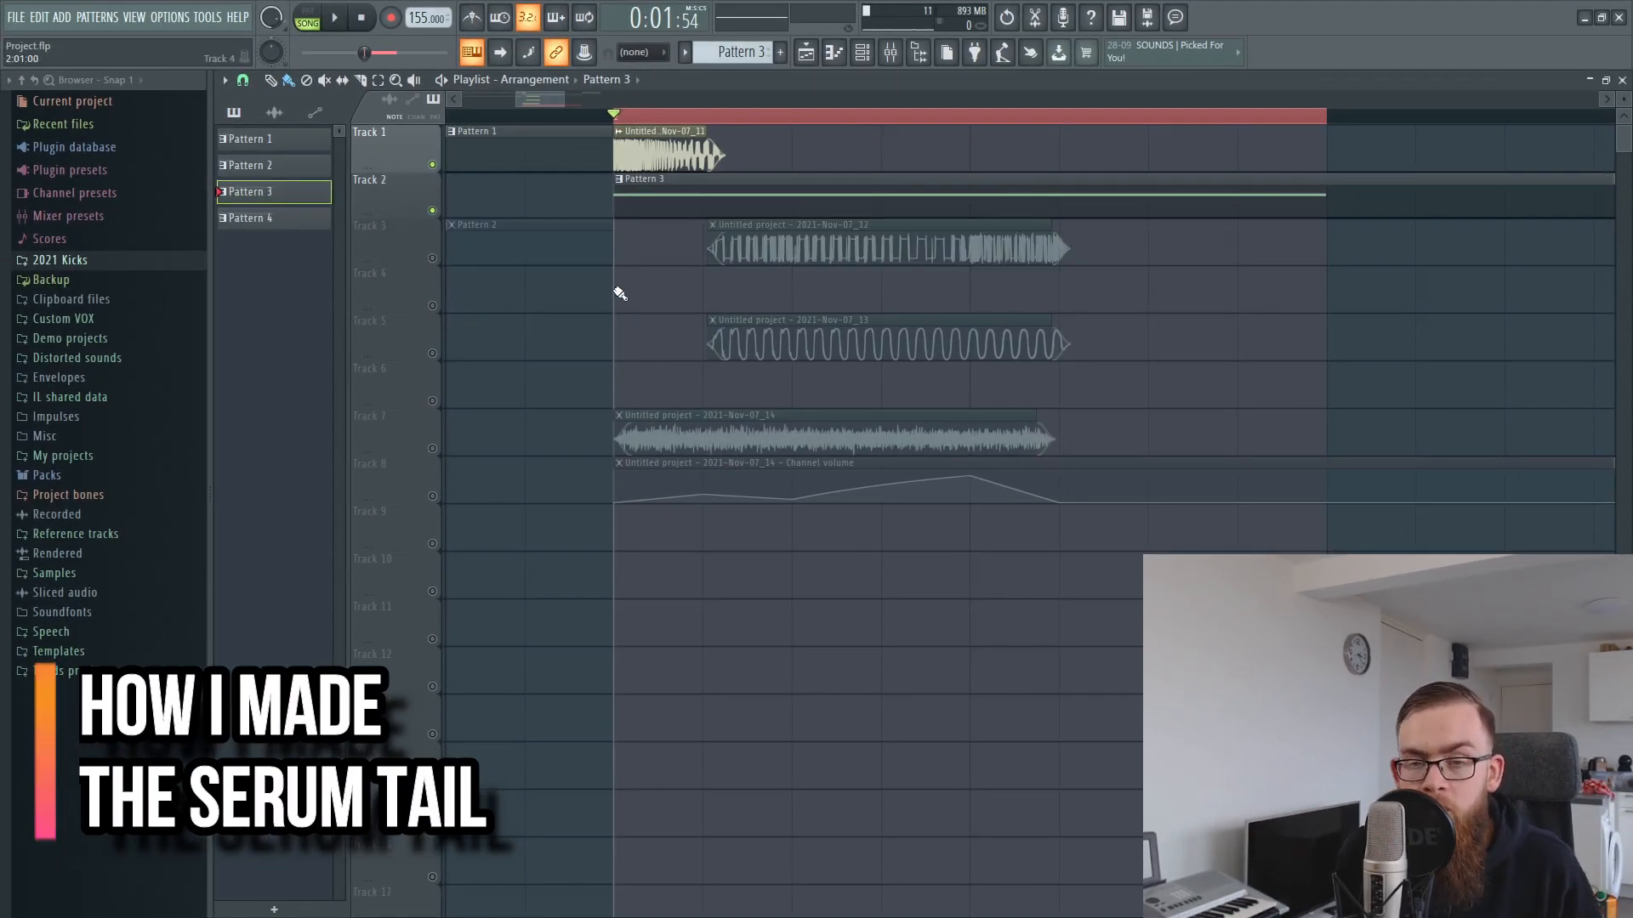
{"action": "left_click_drag", "start_coordinate": [718, 195], "coordinate": [722, 561]}
{"action": "left_click", "coordinate": [432, 591]}
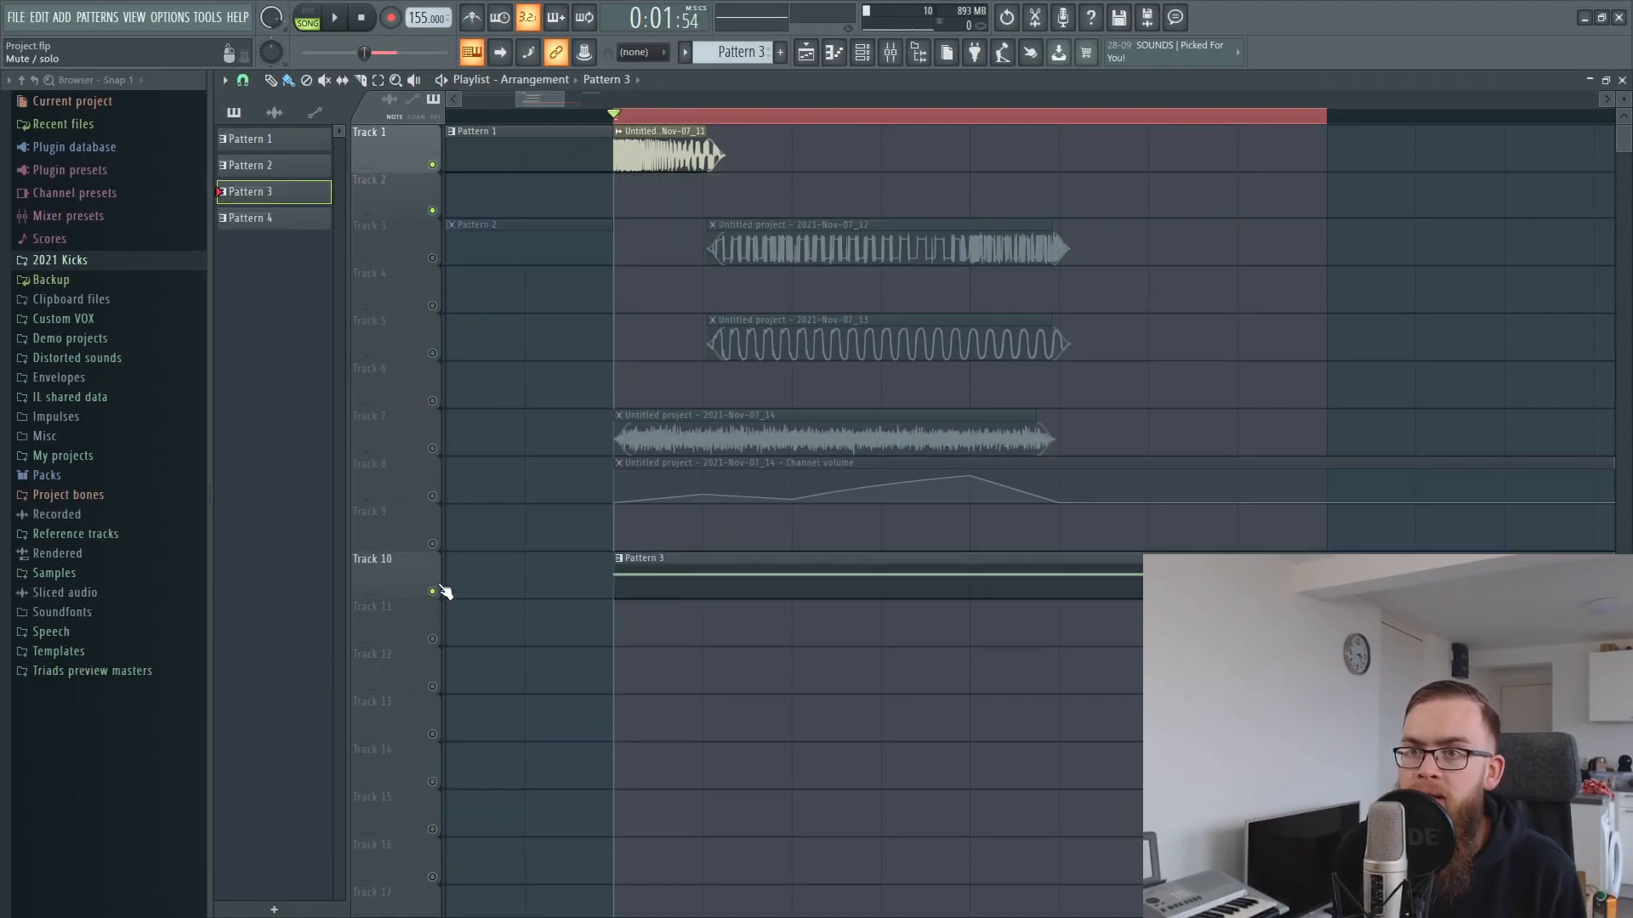
{"action": "left_click", "coordinate": [432, 164]}
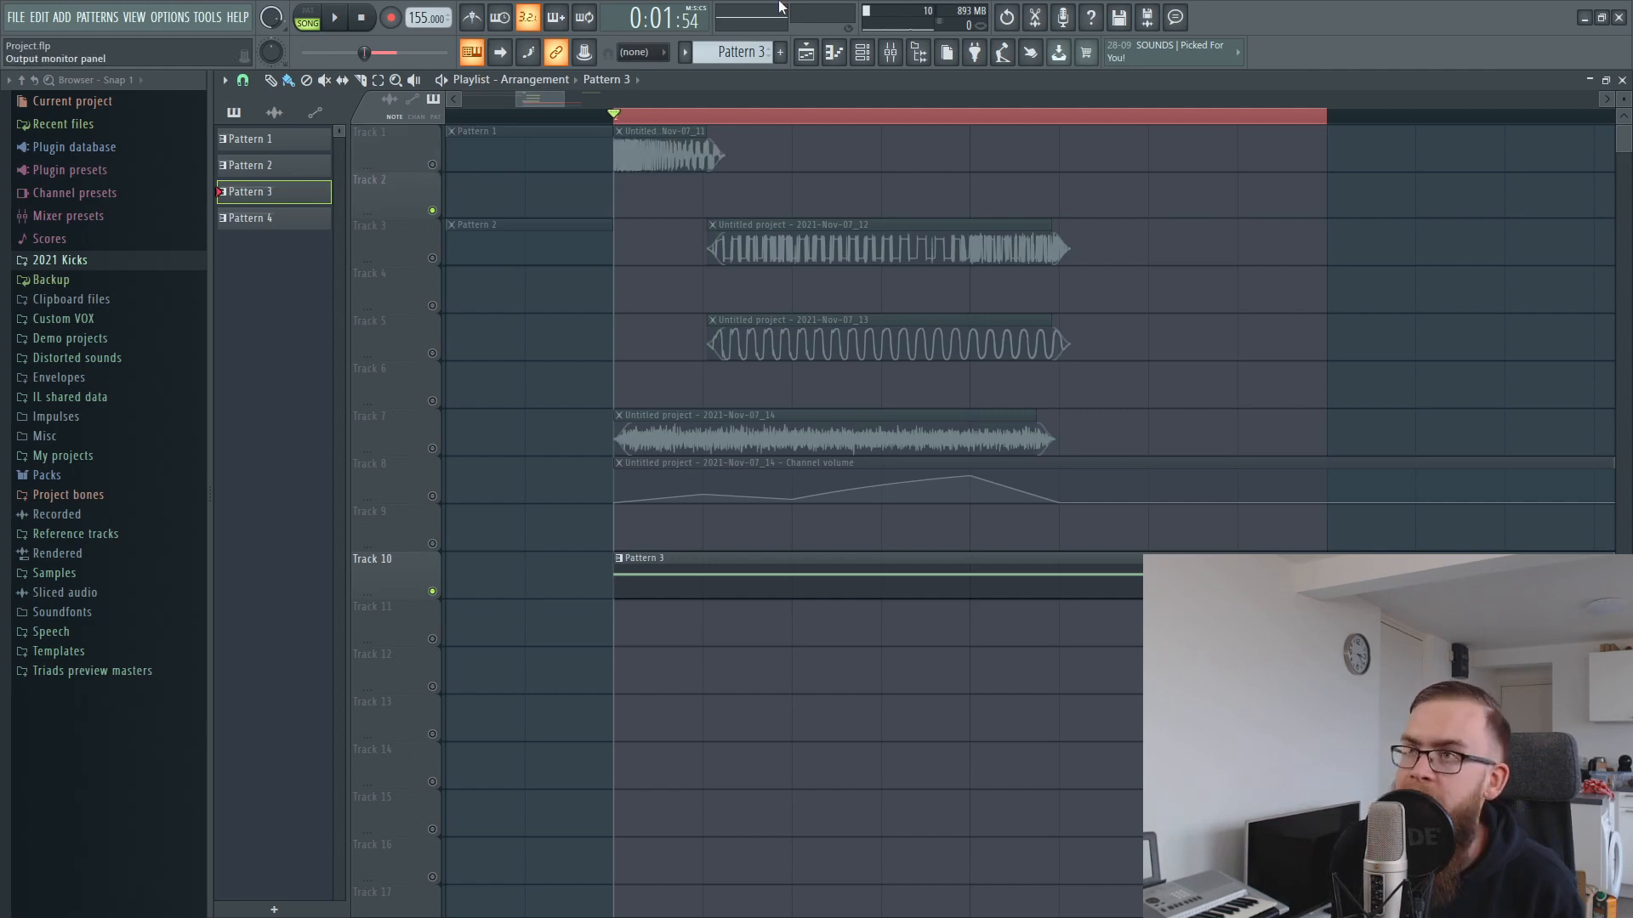
Bring up the Serum_x64 #2 plugin from the channel rack and audition Pattern 3 in pattern mode.
{"action": "left_click", "coordinate": [861, 51]}
{"action": "left_click", "coordinate": [356, 177]}
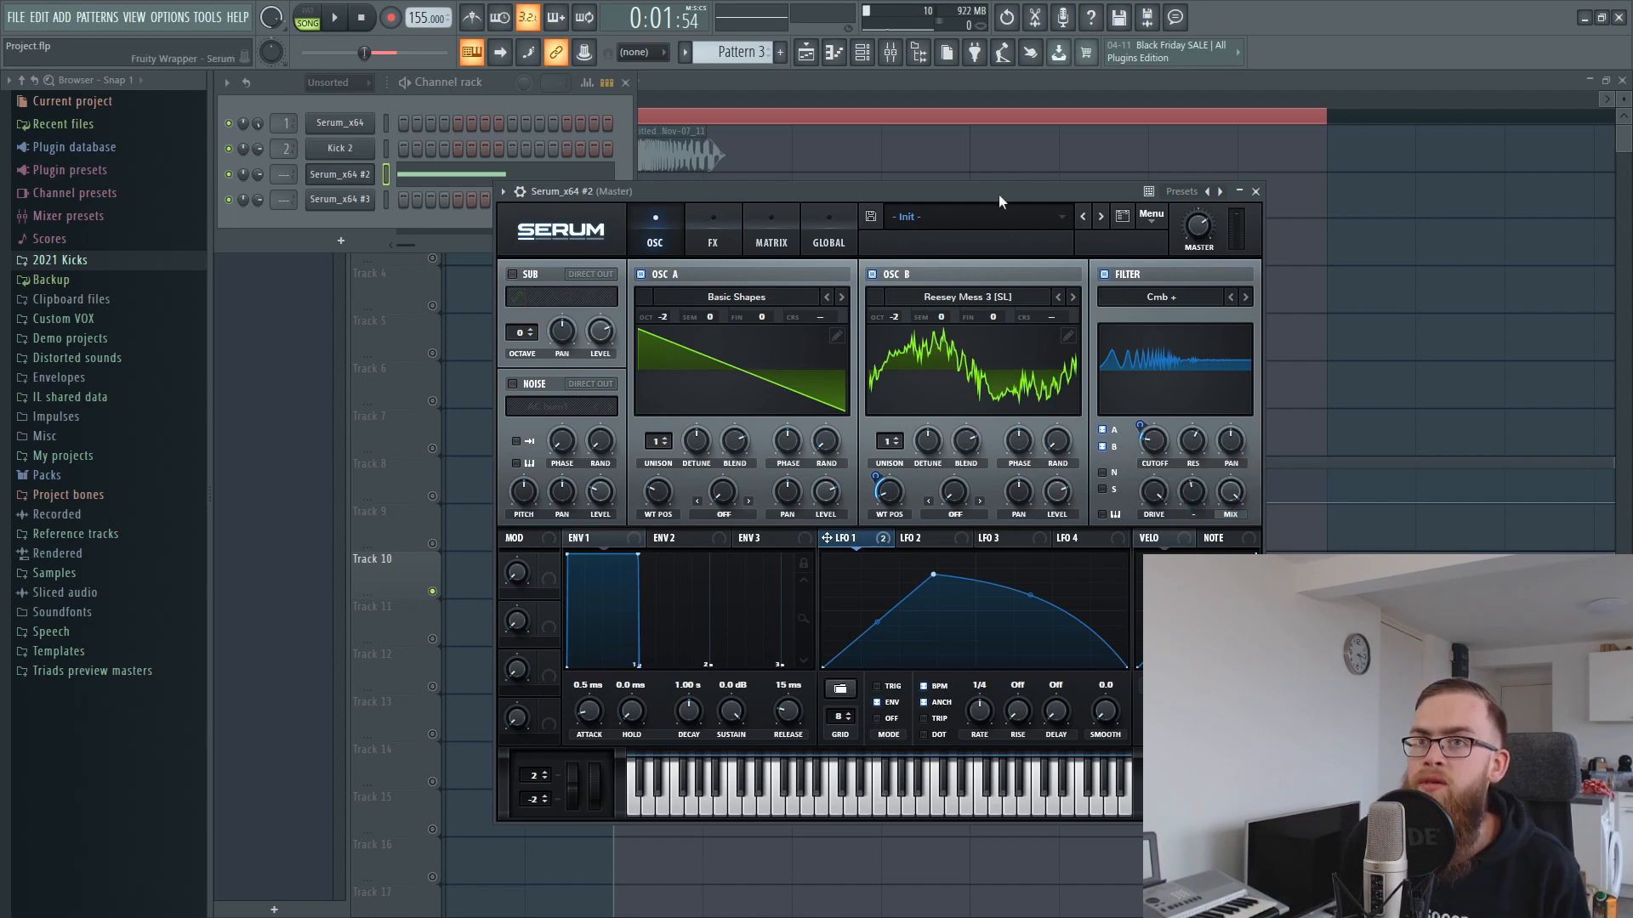
{"action": "left_click", "coordinate": [307, 17]}
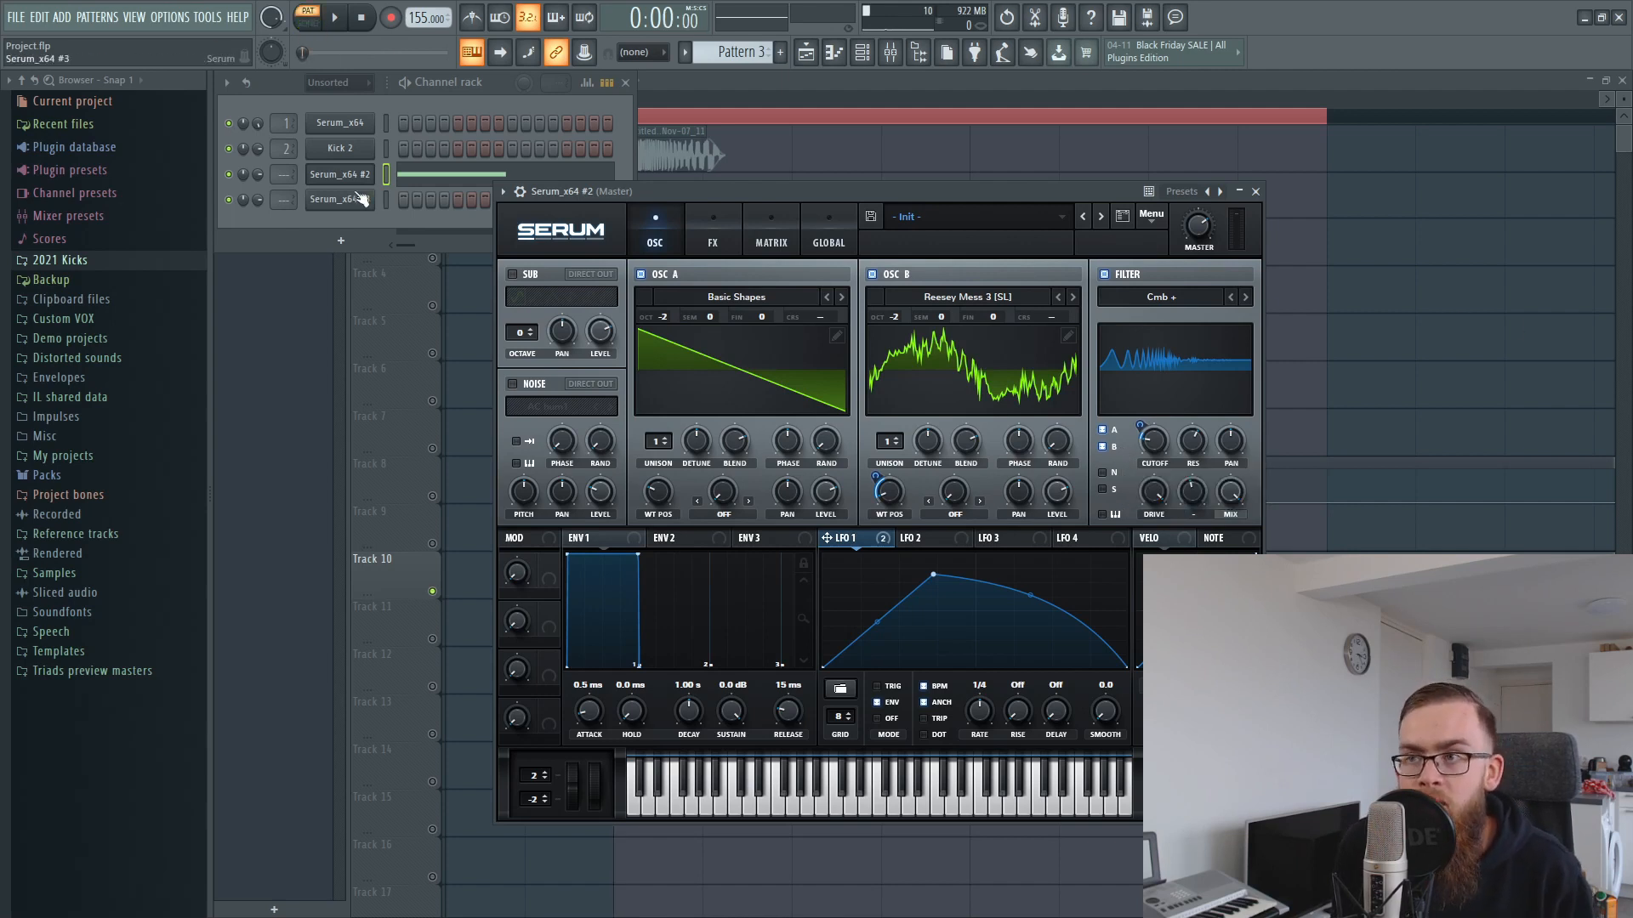
{"action": "left_click_drag", "start_coordinate": [668, 192], "coordinate": [643, 188]}
{"action": "key", "text": "space"}
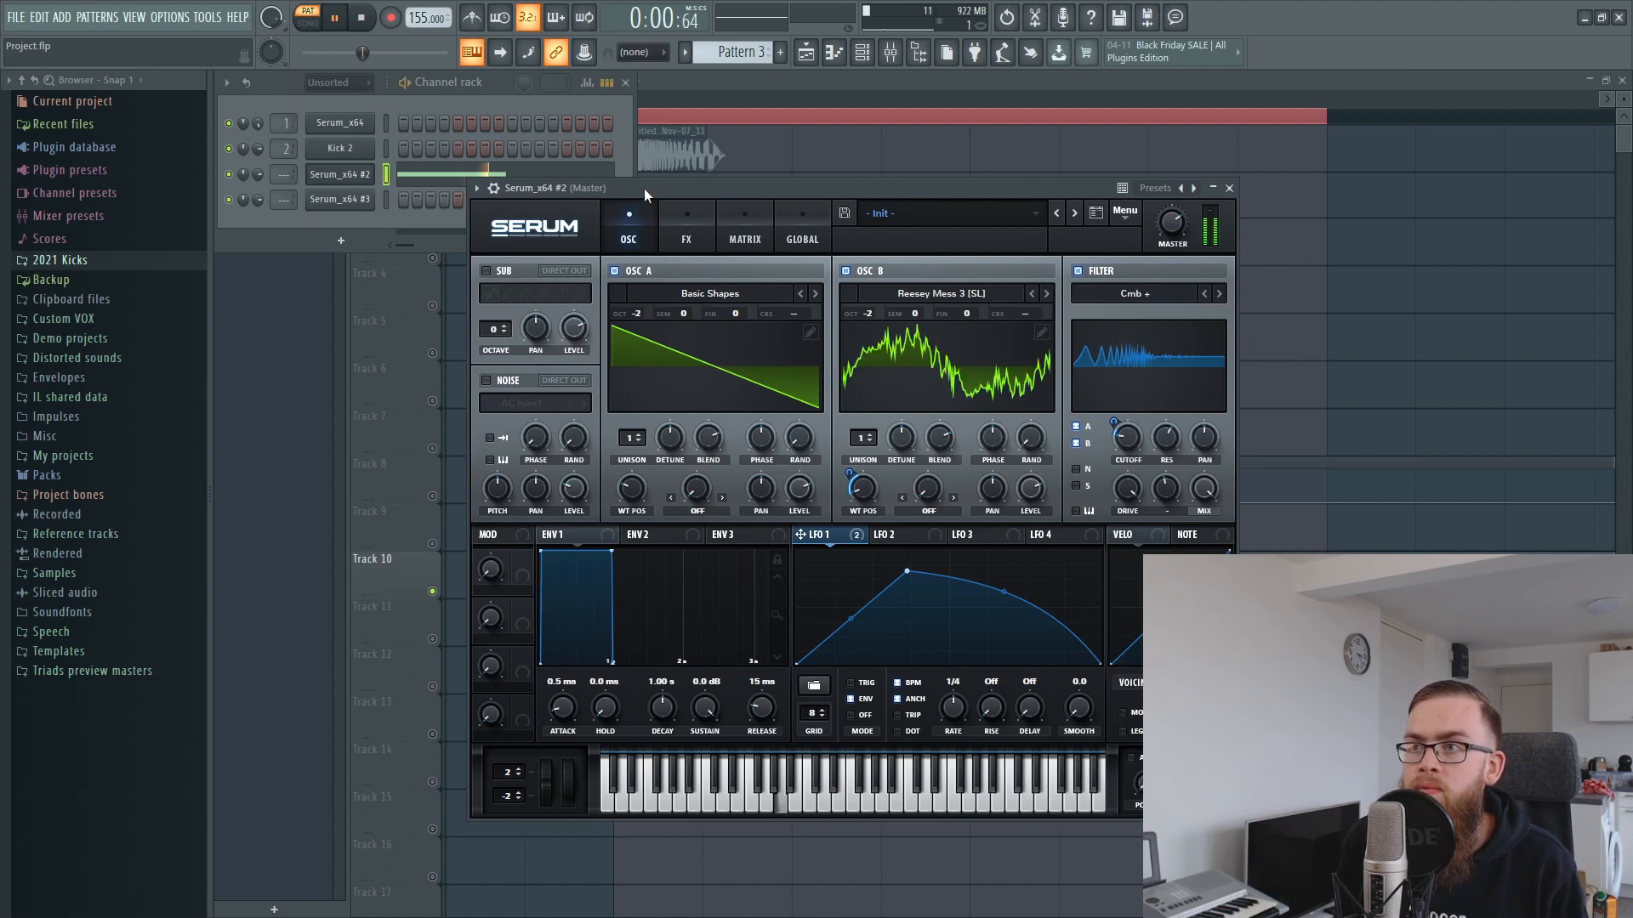
{"action": "key", "text": "space"}
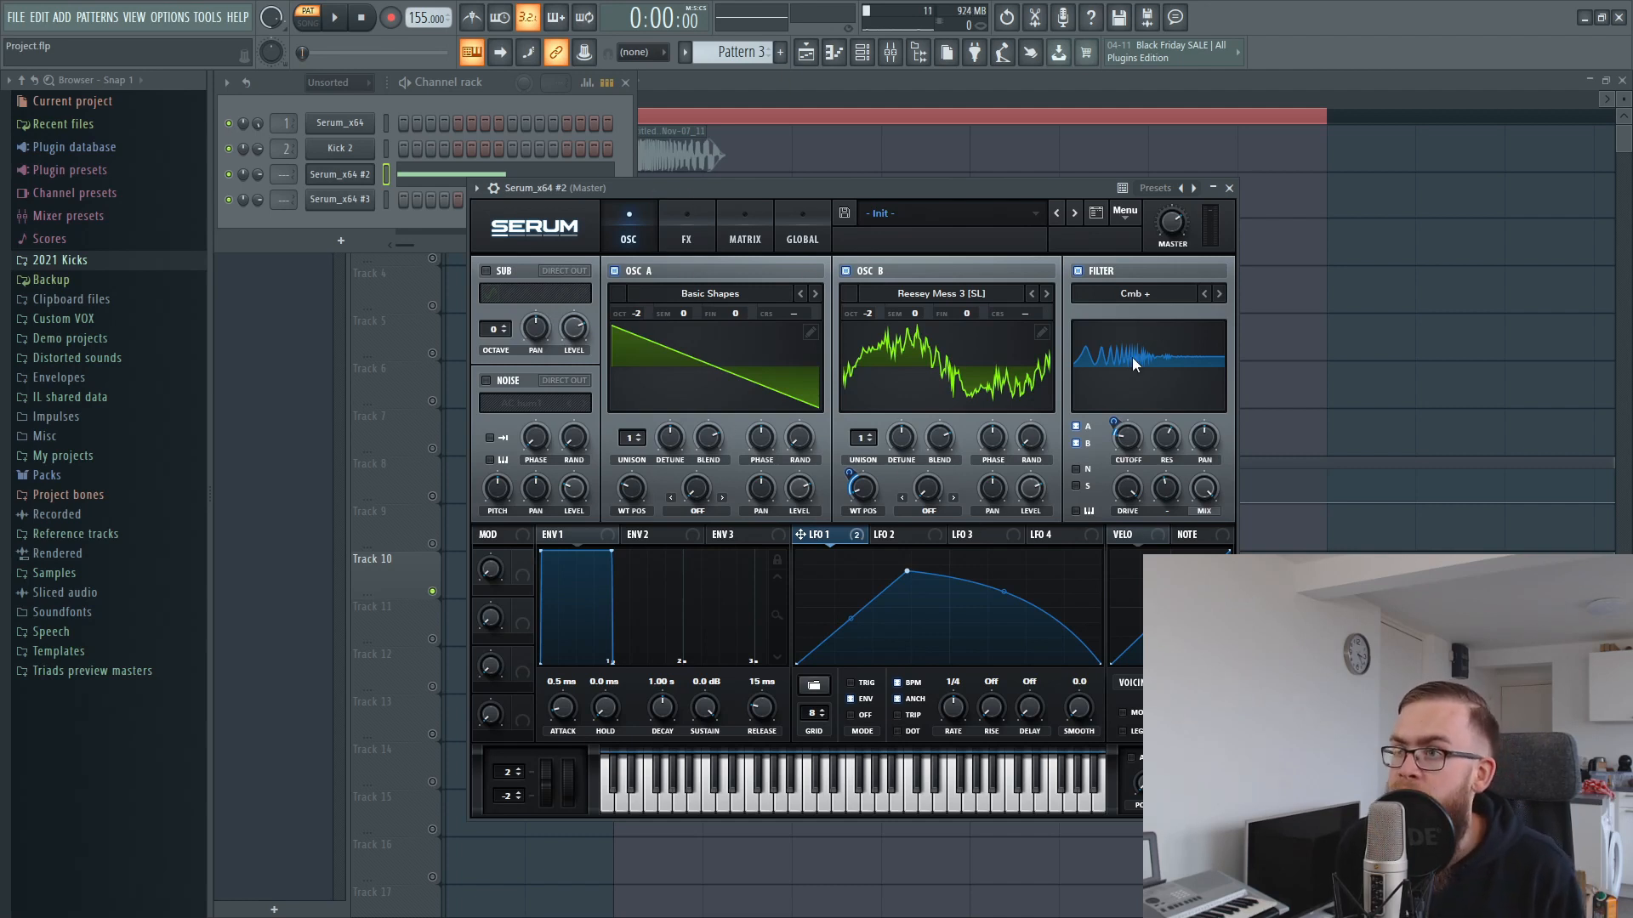
Disable Hyper/Dimension and EQ in Serum's effects so only Distortion is active.
{"action": "left_click", "coordinate": [684, 229]}
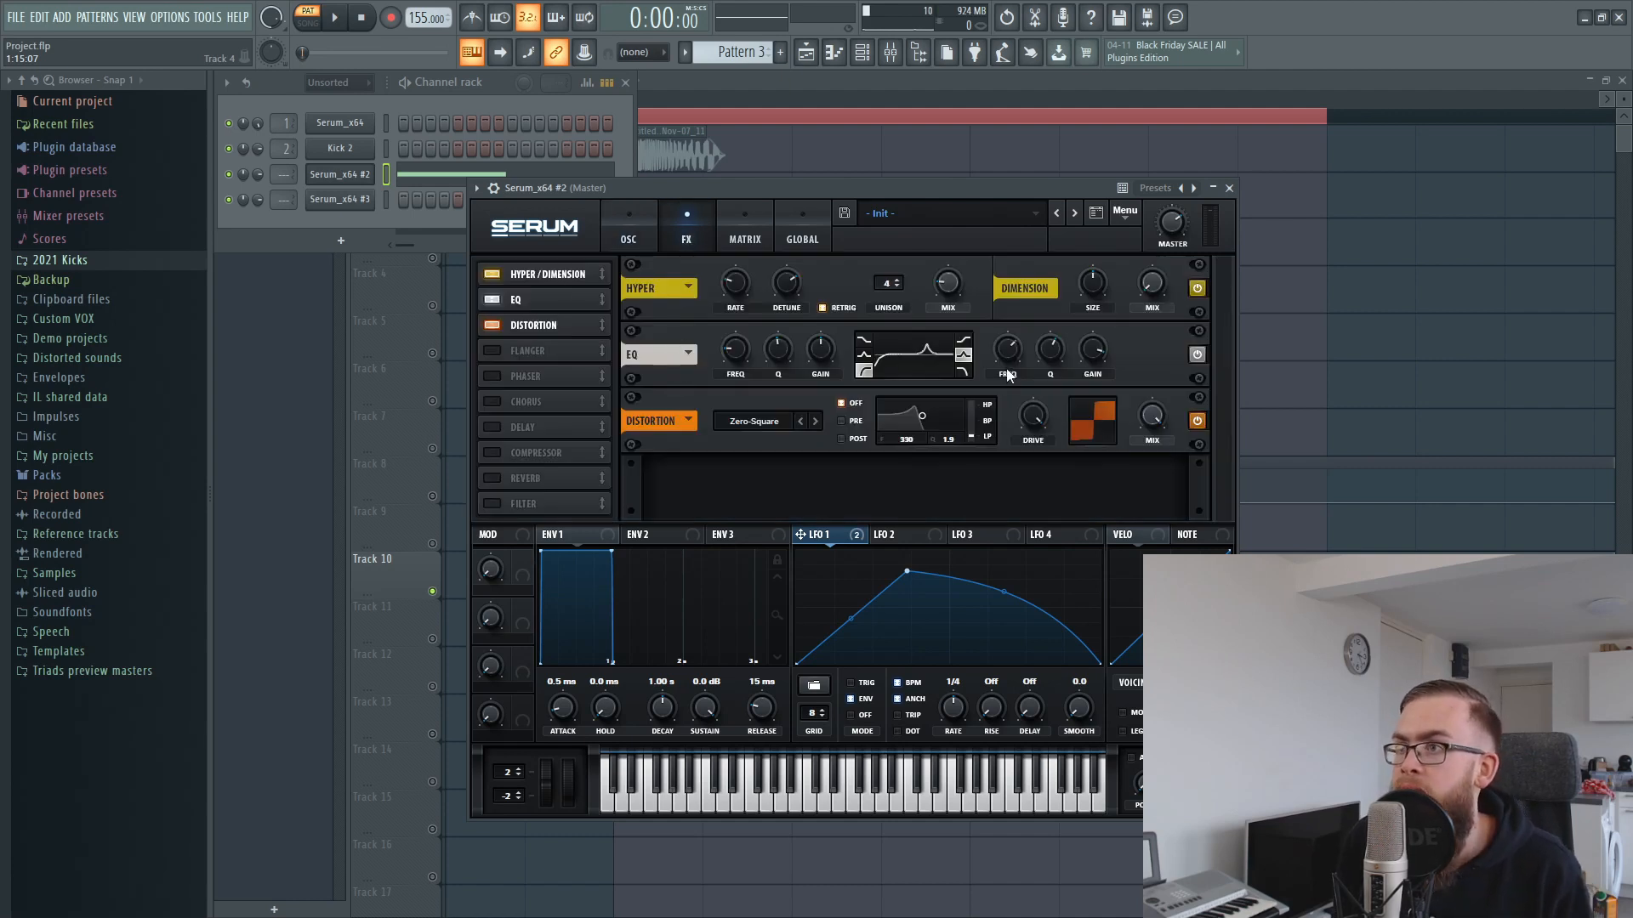
{"action": "left_click", "coordinate": [492, 274]}
{"action": "left_click", "coordinate": [492, 300]}
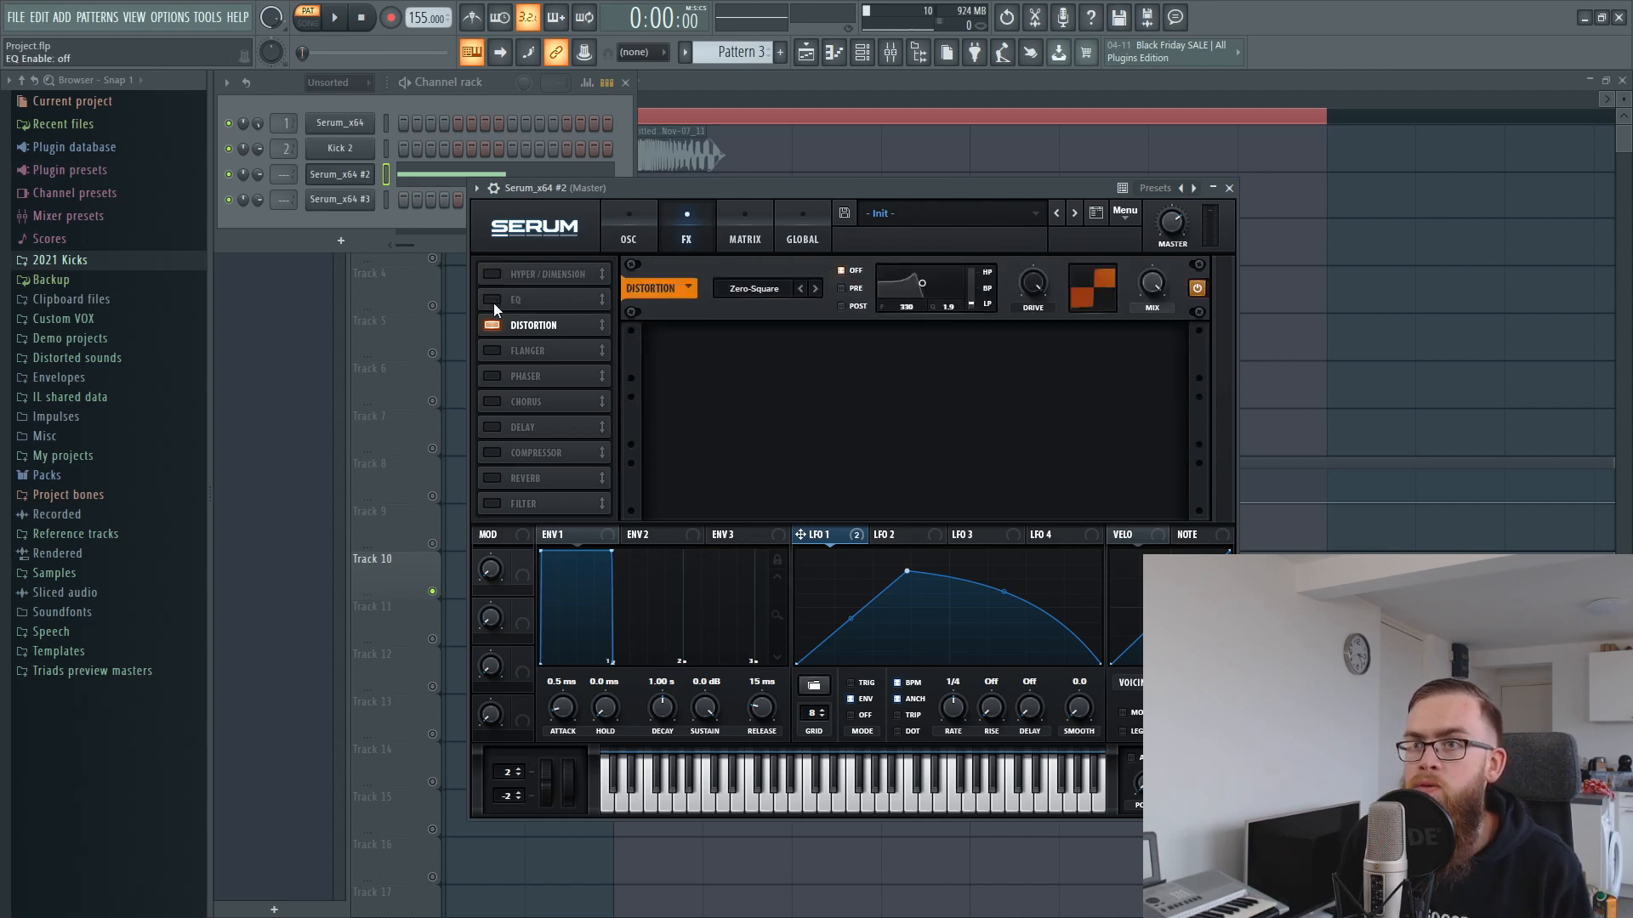
Check Serum's oscillator and filter page, return to the effects, and audition the tail with only the Zero-Square distortion.
{"action": "left_click", "coordinate": [645, 228]}
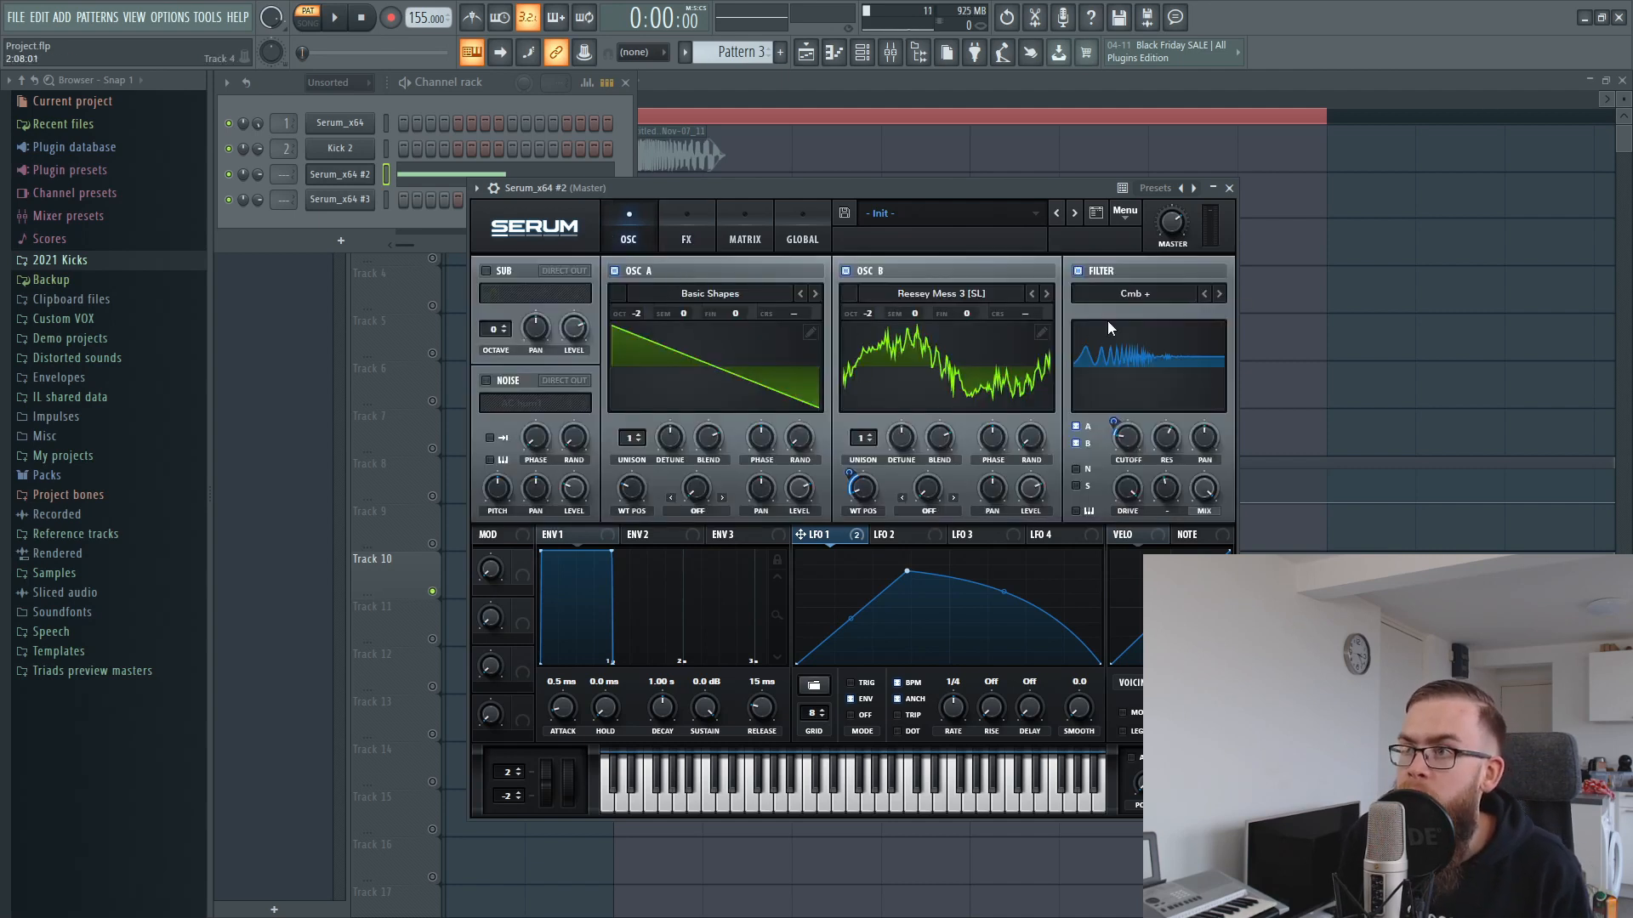
{"action": "left_click", "coordinate": [710, 228]}
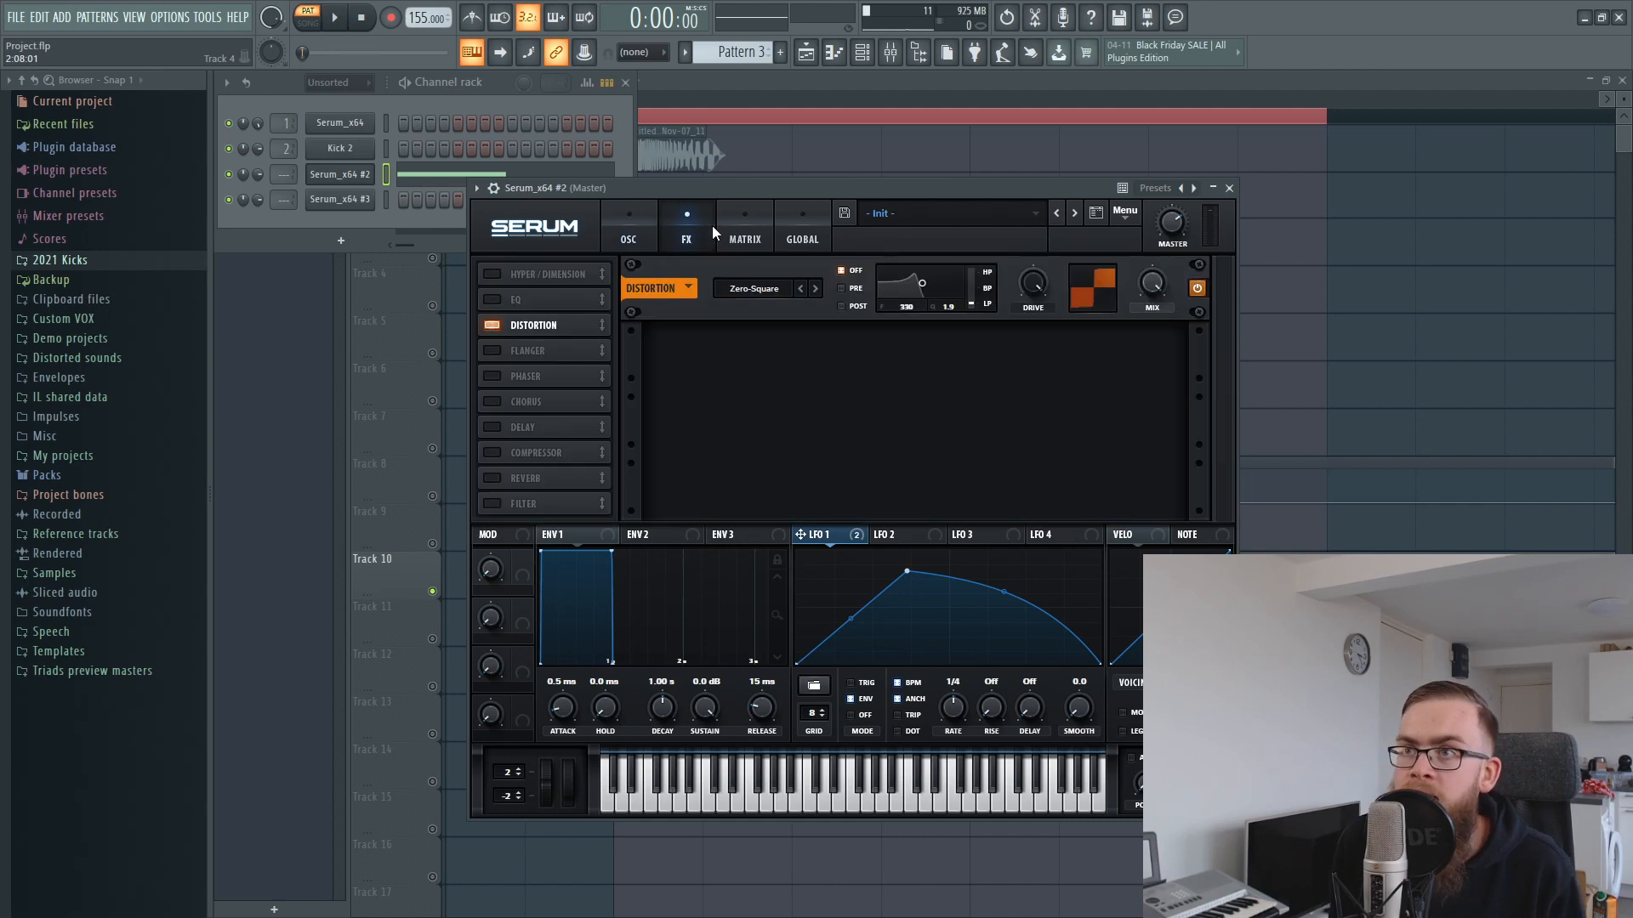
{"action": "left_click_drag", "start_coordinate": [808, 180], "coordinate": [813, 202]}
{"action": "key", "text": "space"}
{"action": "key", "text": "space"}
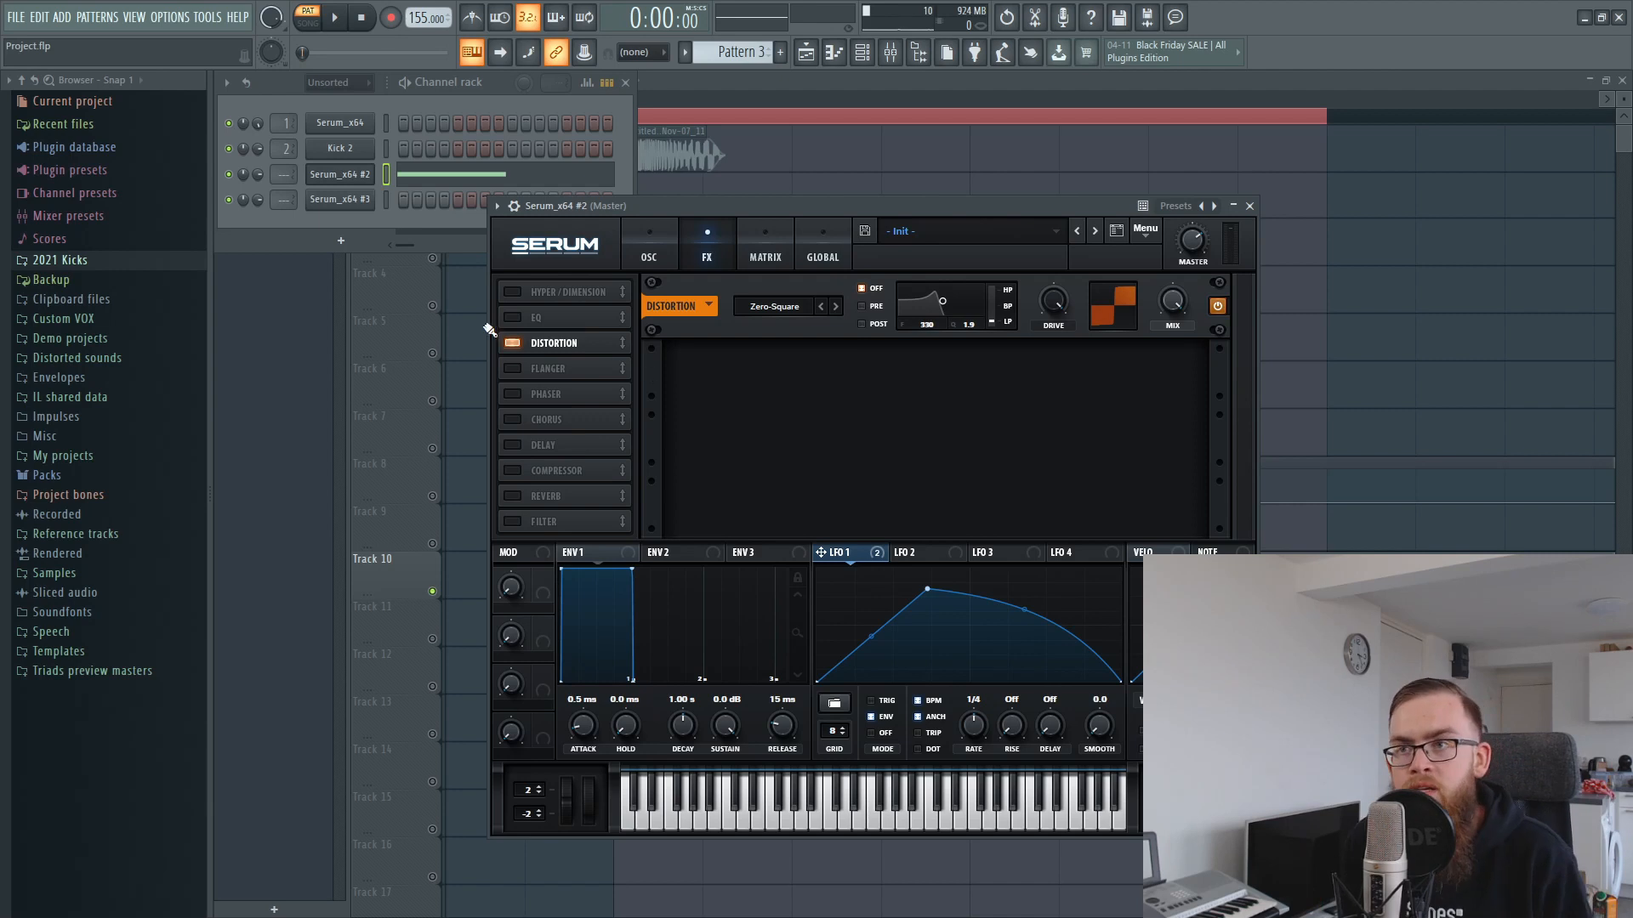
Enable the EQ effect in Serum and audition the tail with EQ and Distortion.
{"action": "left_click", "coordinate": [513, 318]}
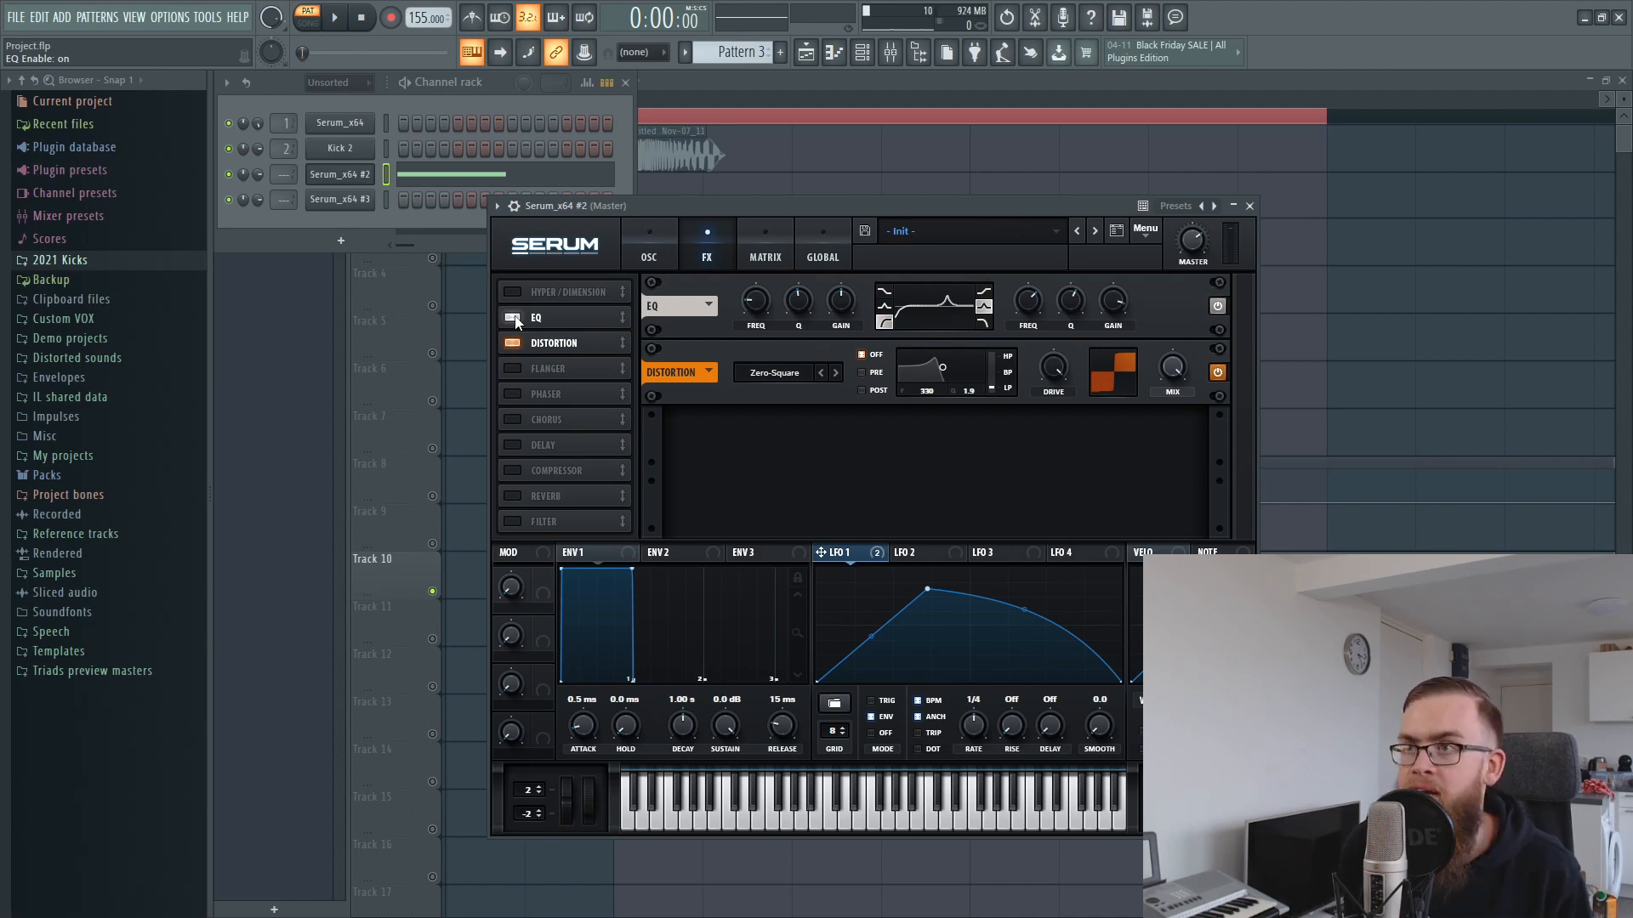
{"action": "key", "text": "space"}
{"action": "key", "text": "space"}
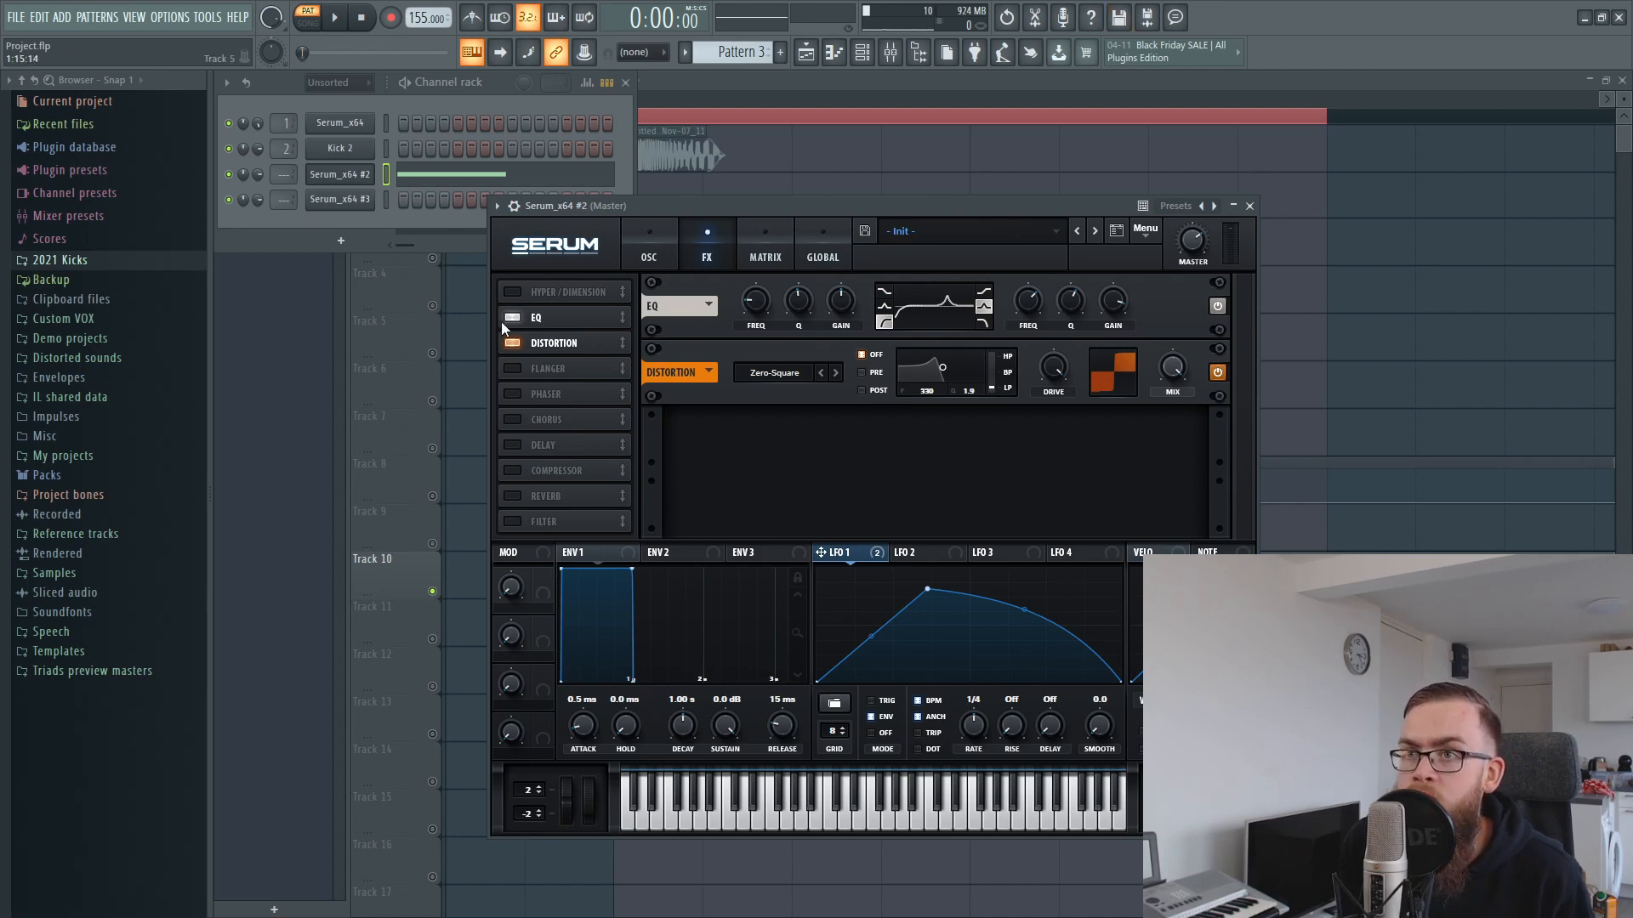
Enable Hyper/Dimension in Serum's effects, toggling it off and on to compare.
{"action": "left_click", "coordinate": [512, 292]}
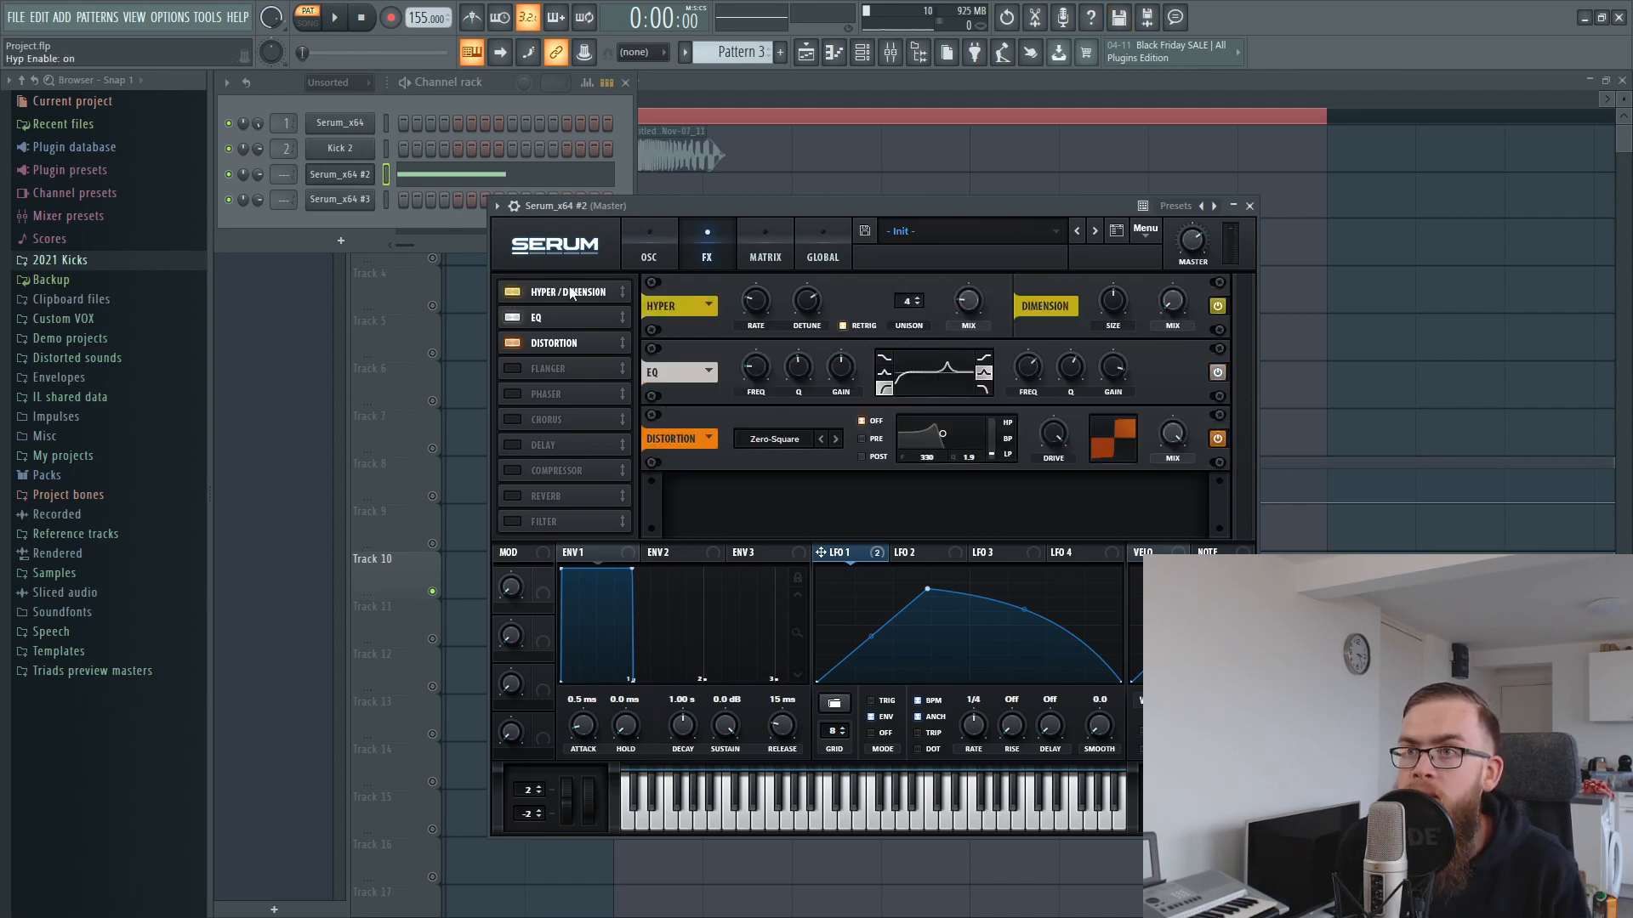
{"action": "left_click", "coordinate": [513, 294]}
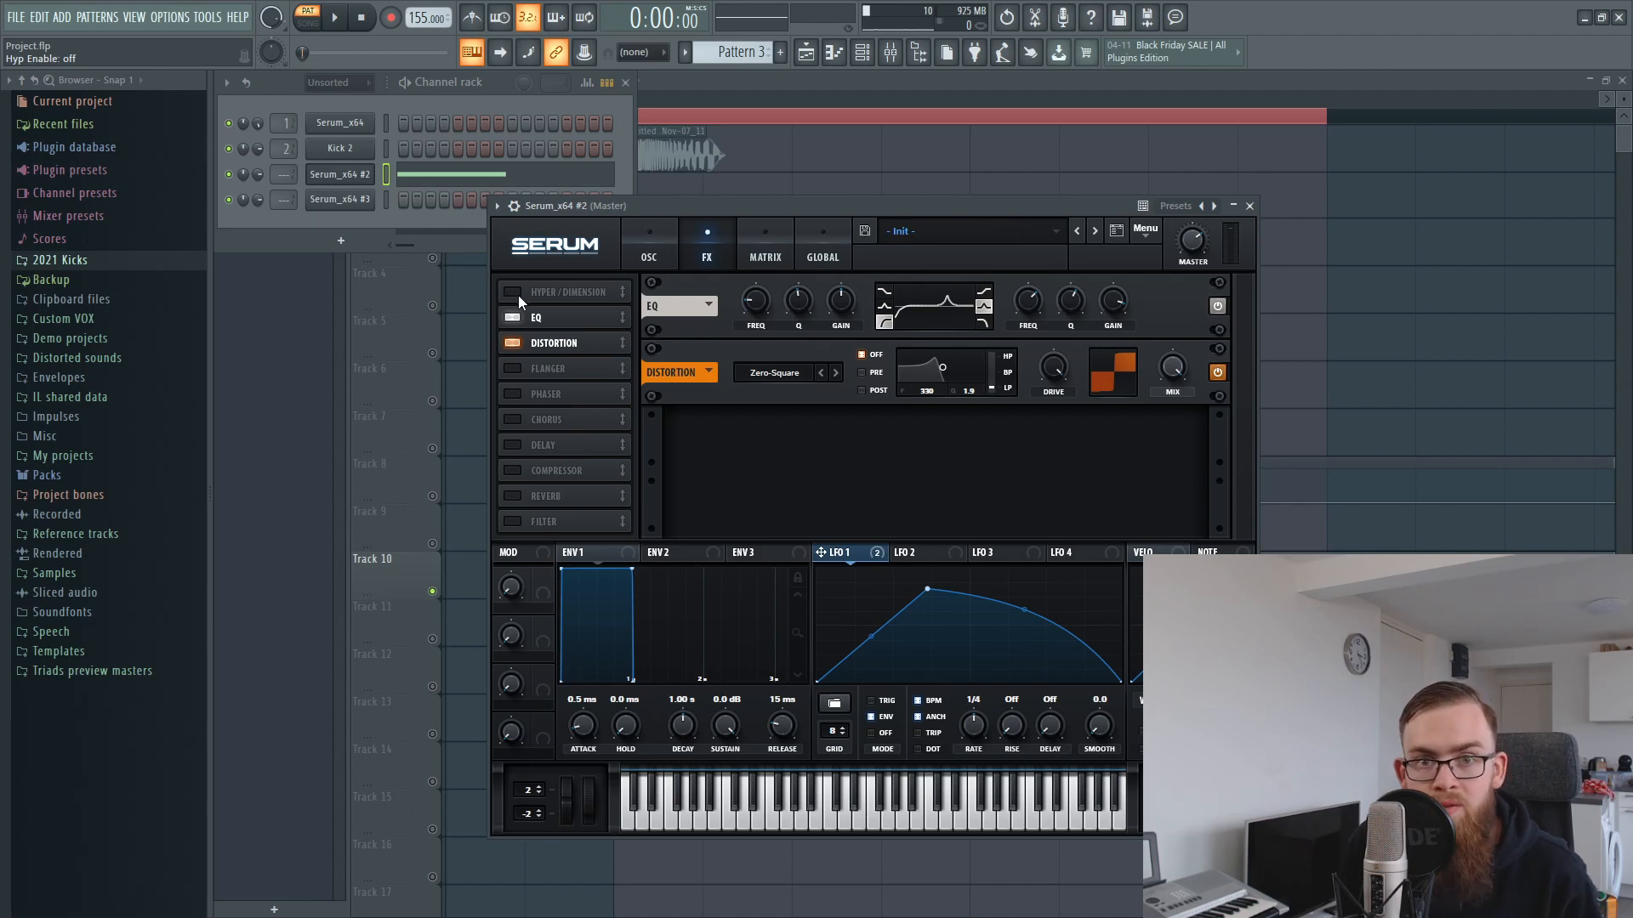
{"action": "left_click", "coordinate": [514, 294]}
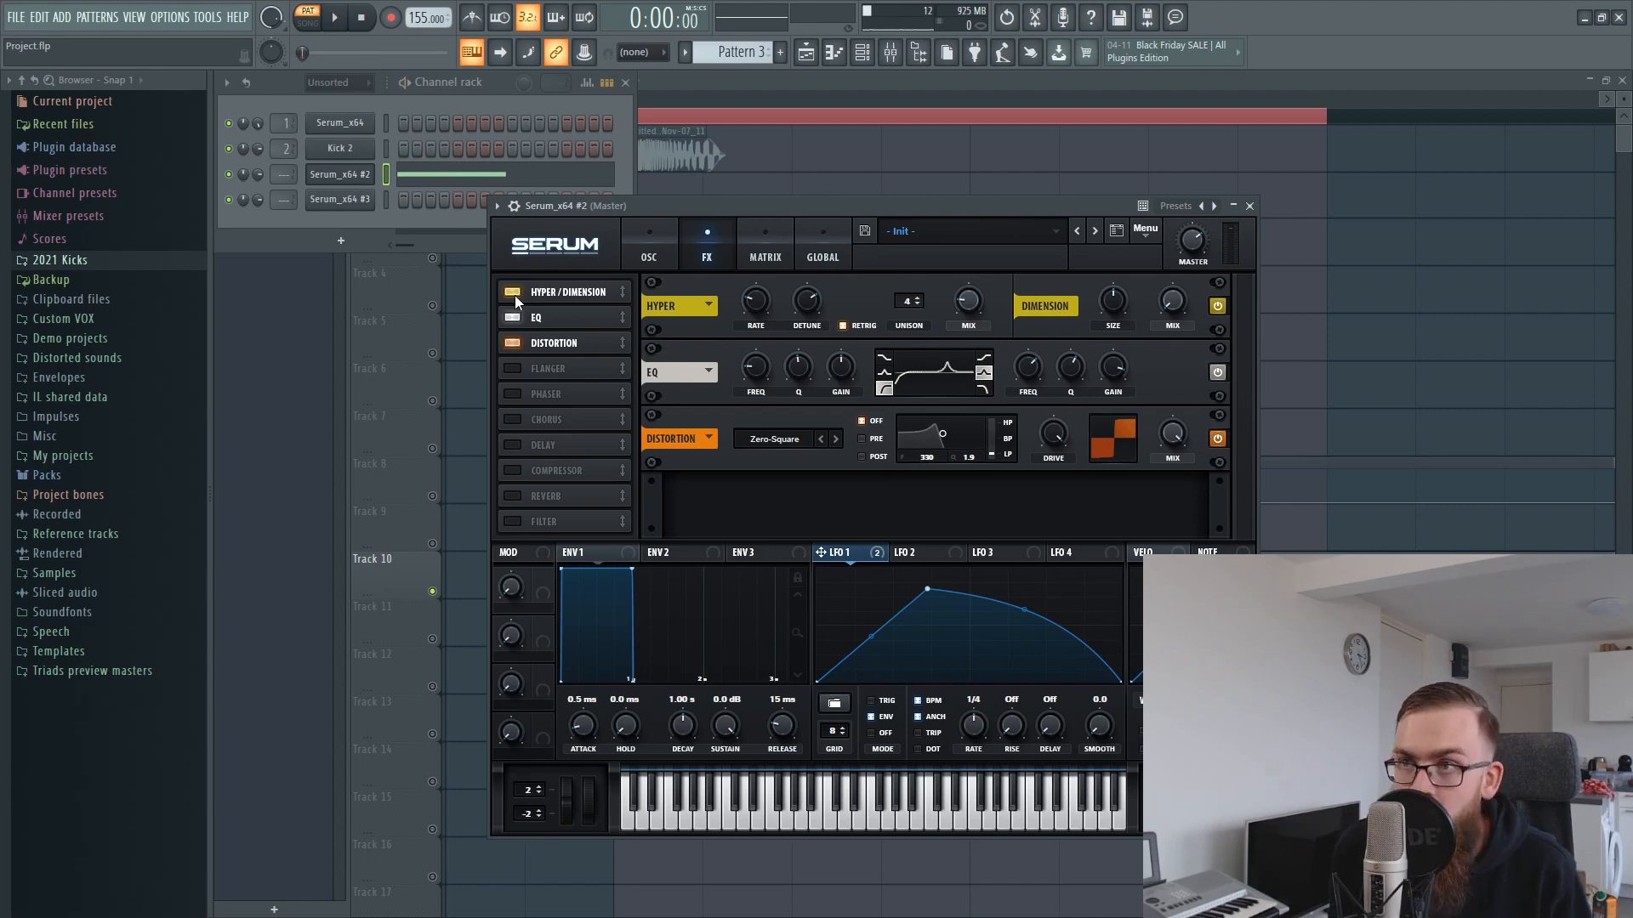
Try the Hyper effect without Retrig, audition the pattern, and restore Retrig, keeping the unison at 4.
{"action": "left_click", "coordinate": [844, 328]}
{"action": "key", "text": "space"}
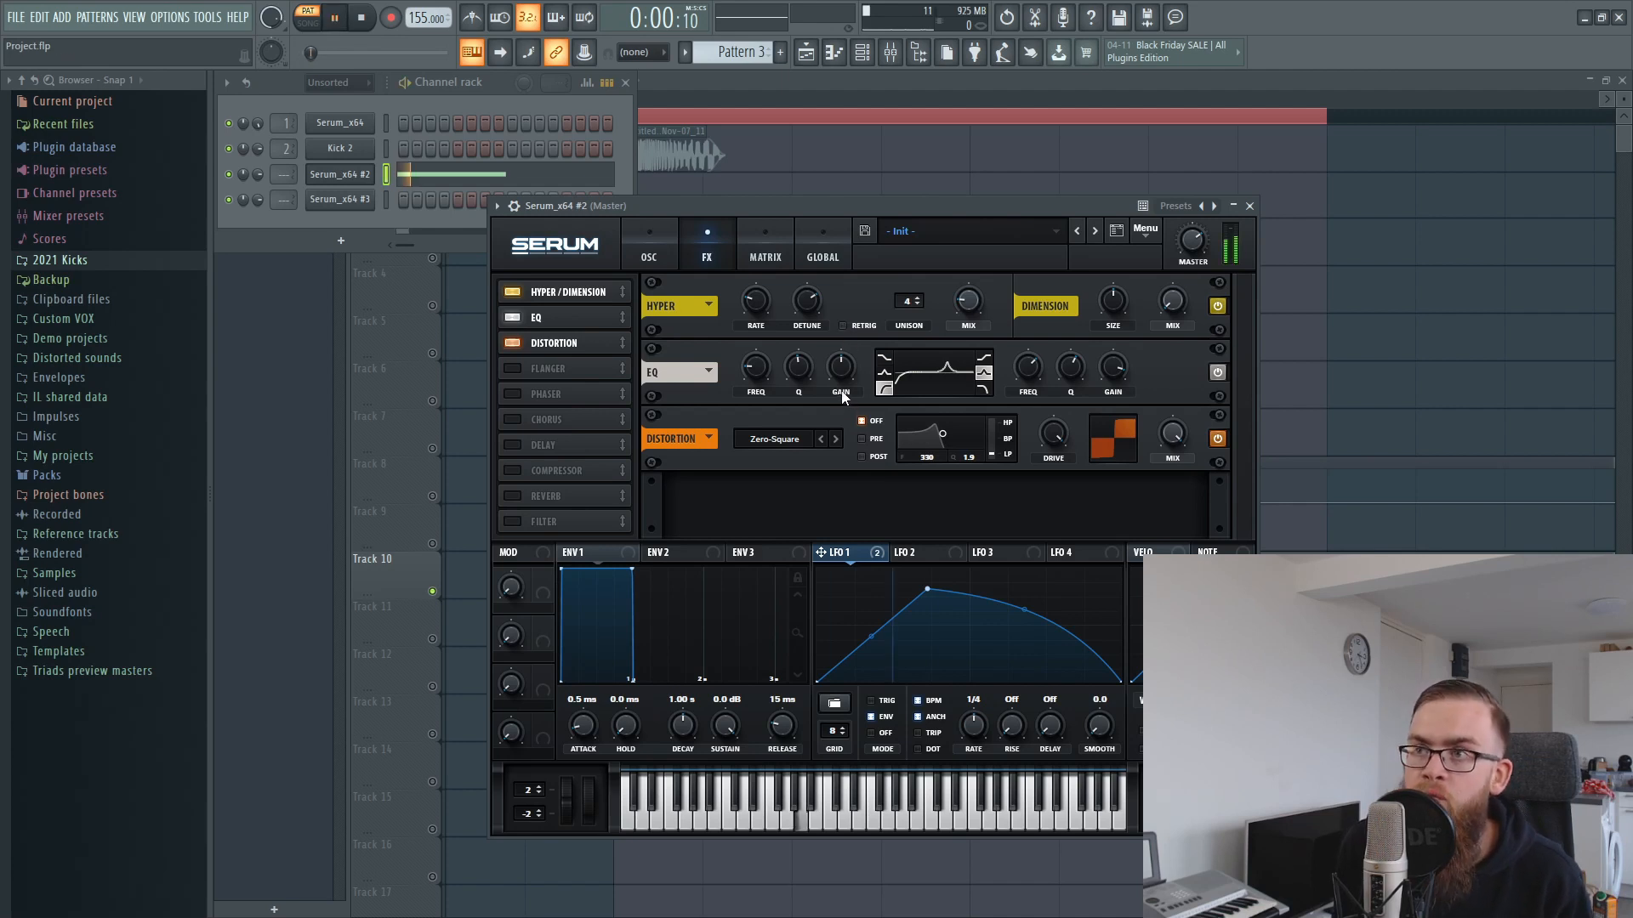
{"action": "key", "text": "space"}
{"action": "left_click", "coordinate": [841, 328]}
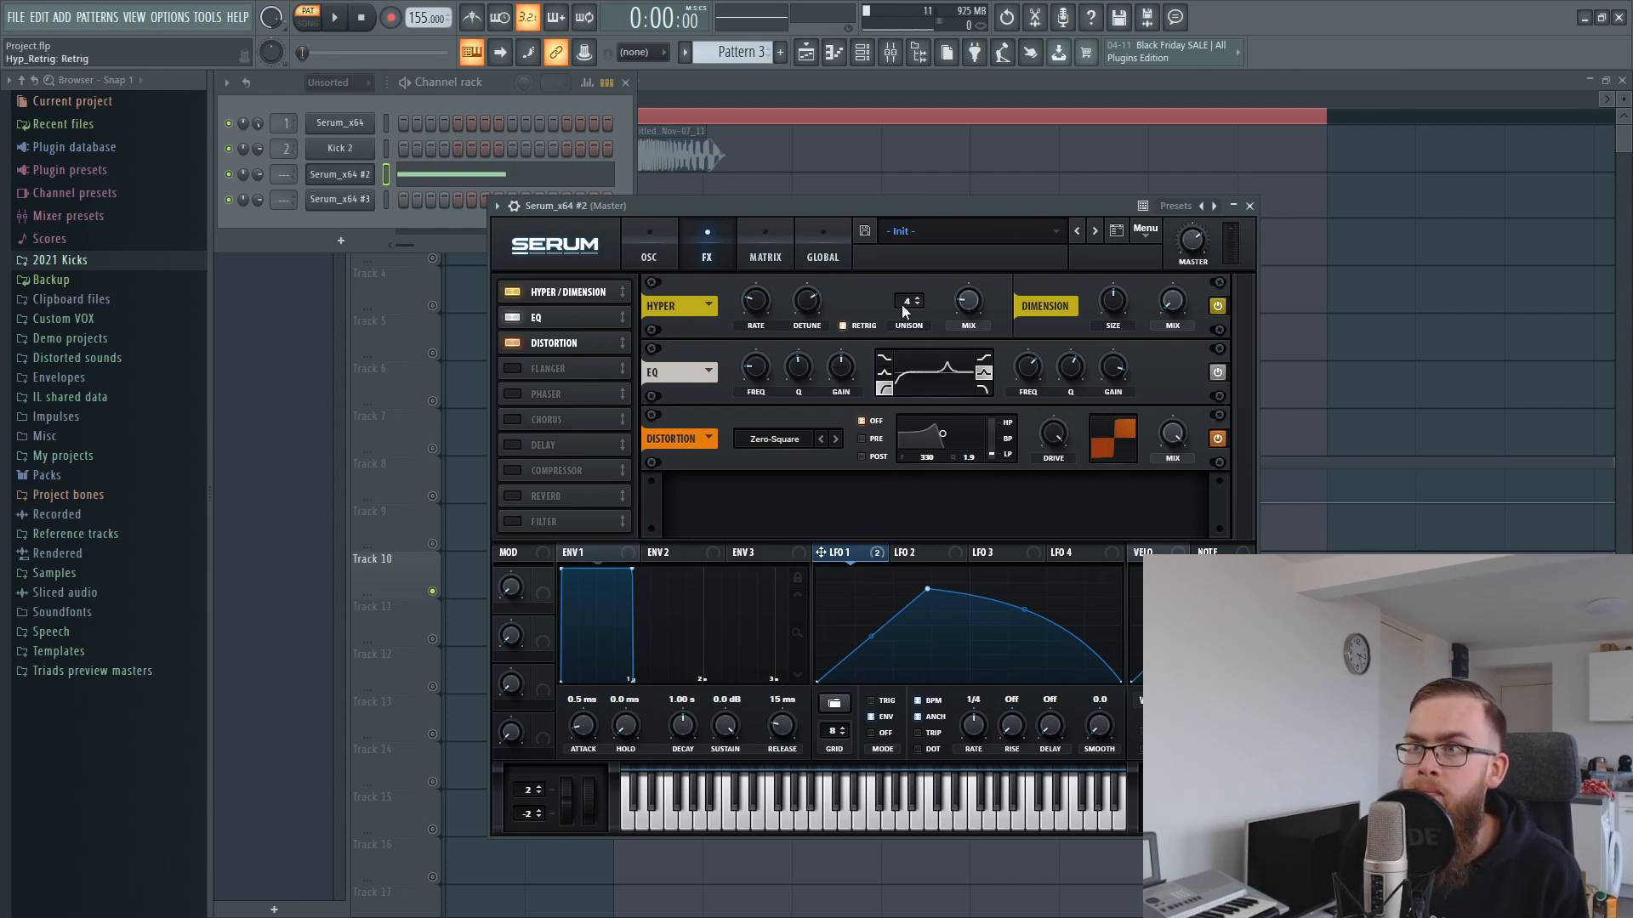
{"action": "mouse_move", "coordinate": [905, 317]}
{"action": "left_mouse_down"}
{"action": "mouse_move", "coordinate": [908, 345]}
{"action": "mouse_move", "coordinate": [910, 319]}
{"action": "left_mouse_up"}
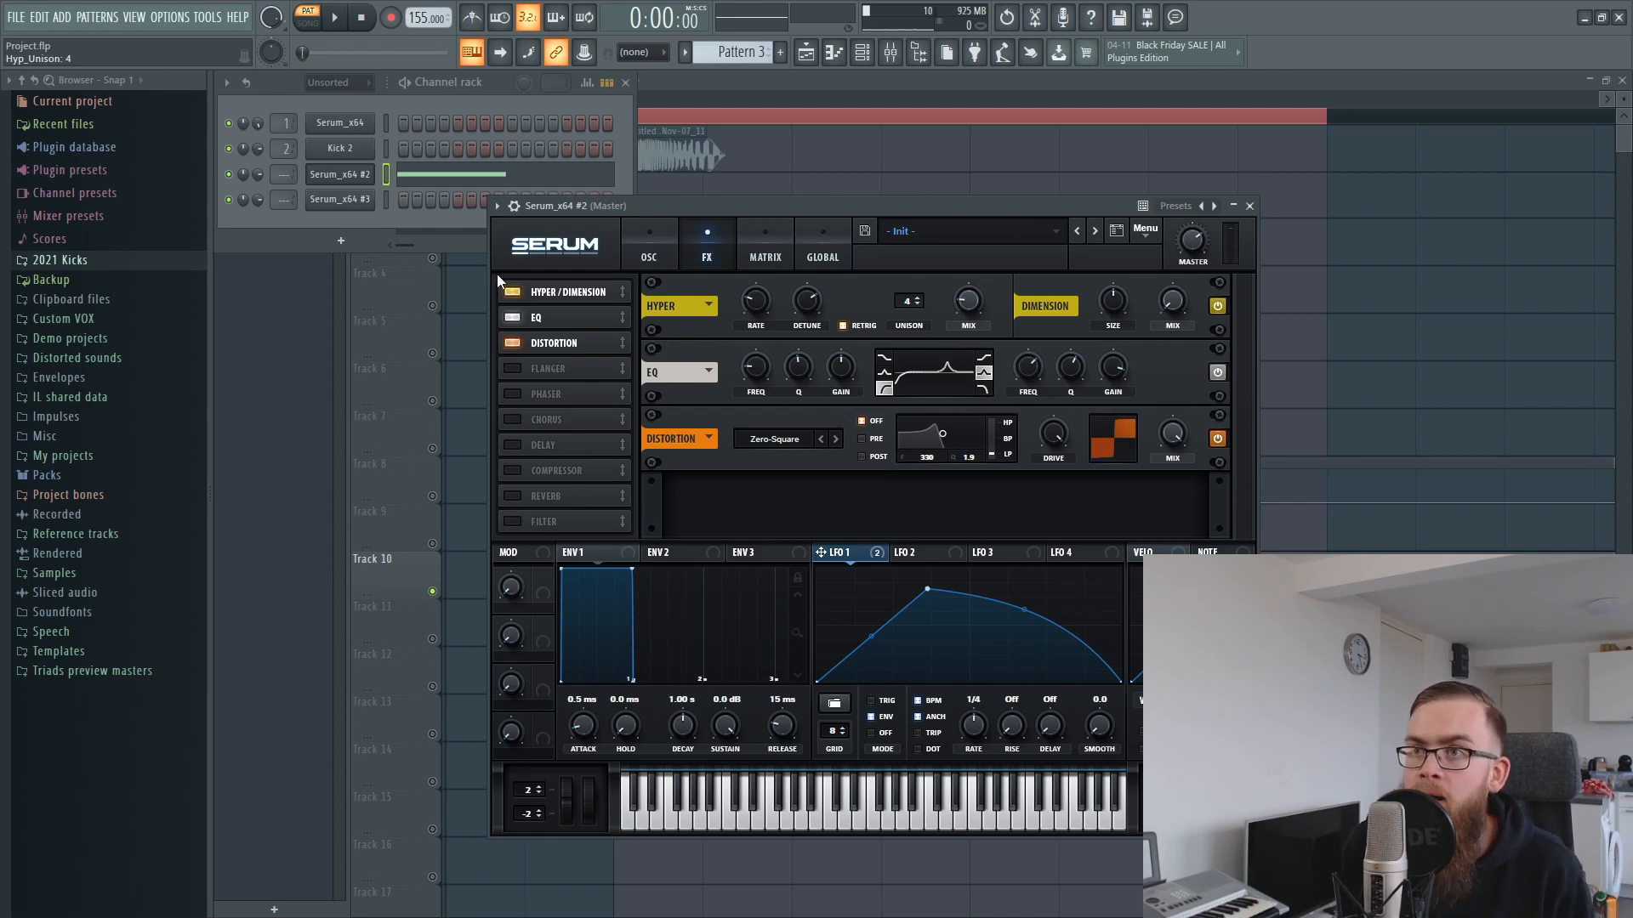
Bypass and re-enable Hyper/Dimension, and audition the full Serum tail.
{"action": "left_click", "coordinate": [513, 293]}
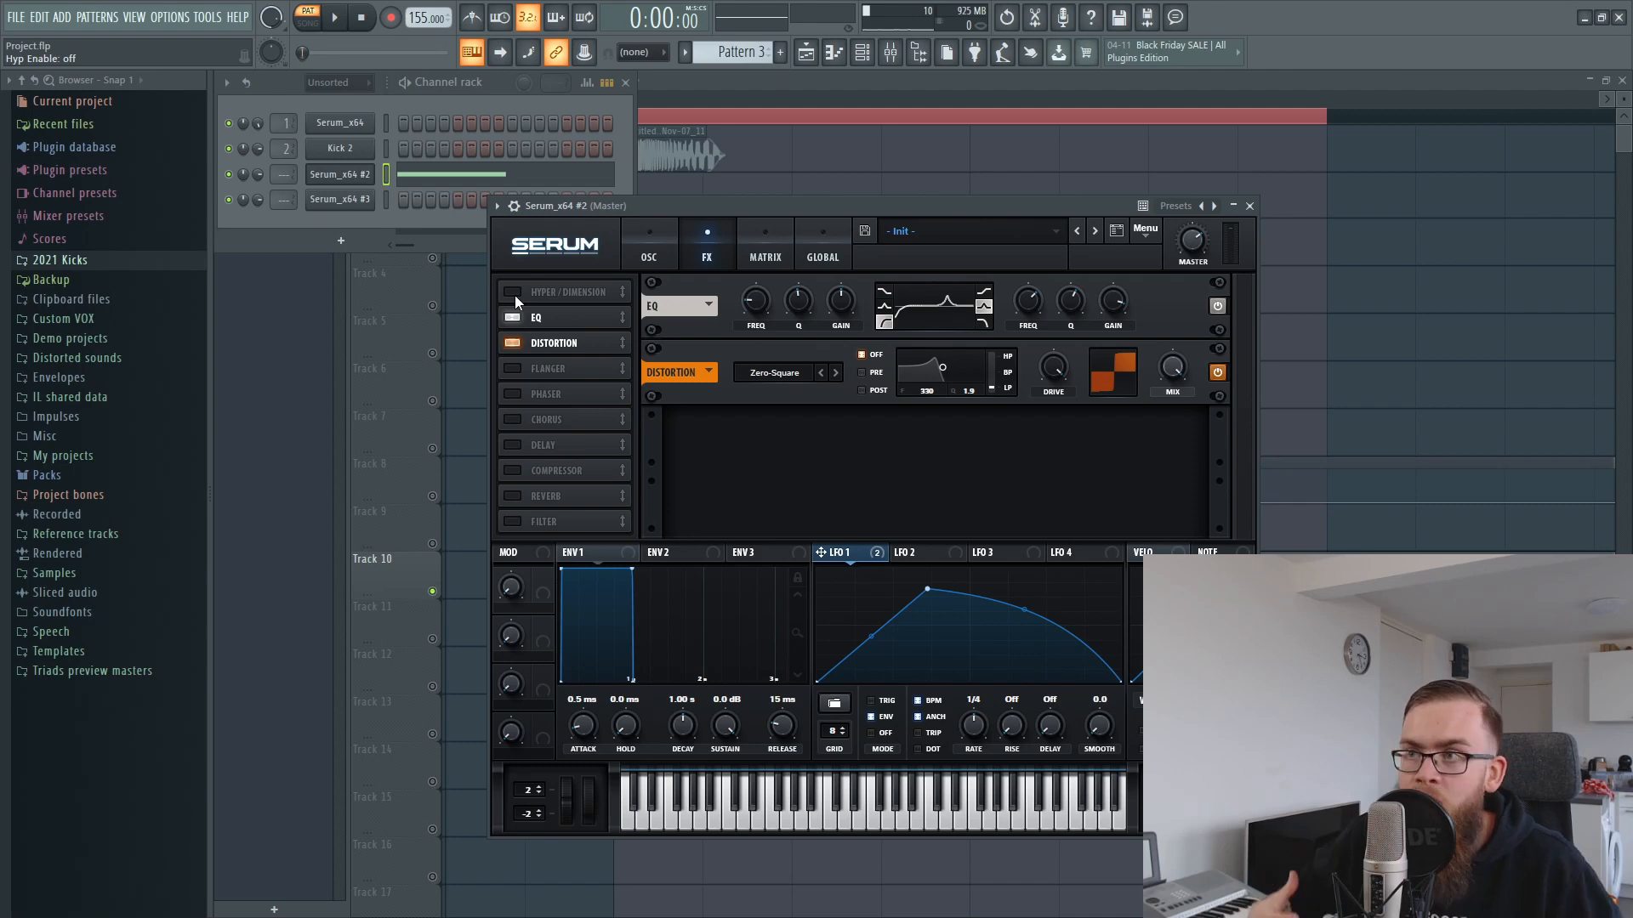
{"action": "left_click", "coordinate": [513, 292]}
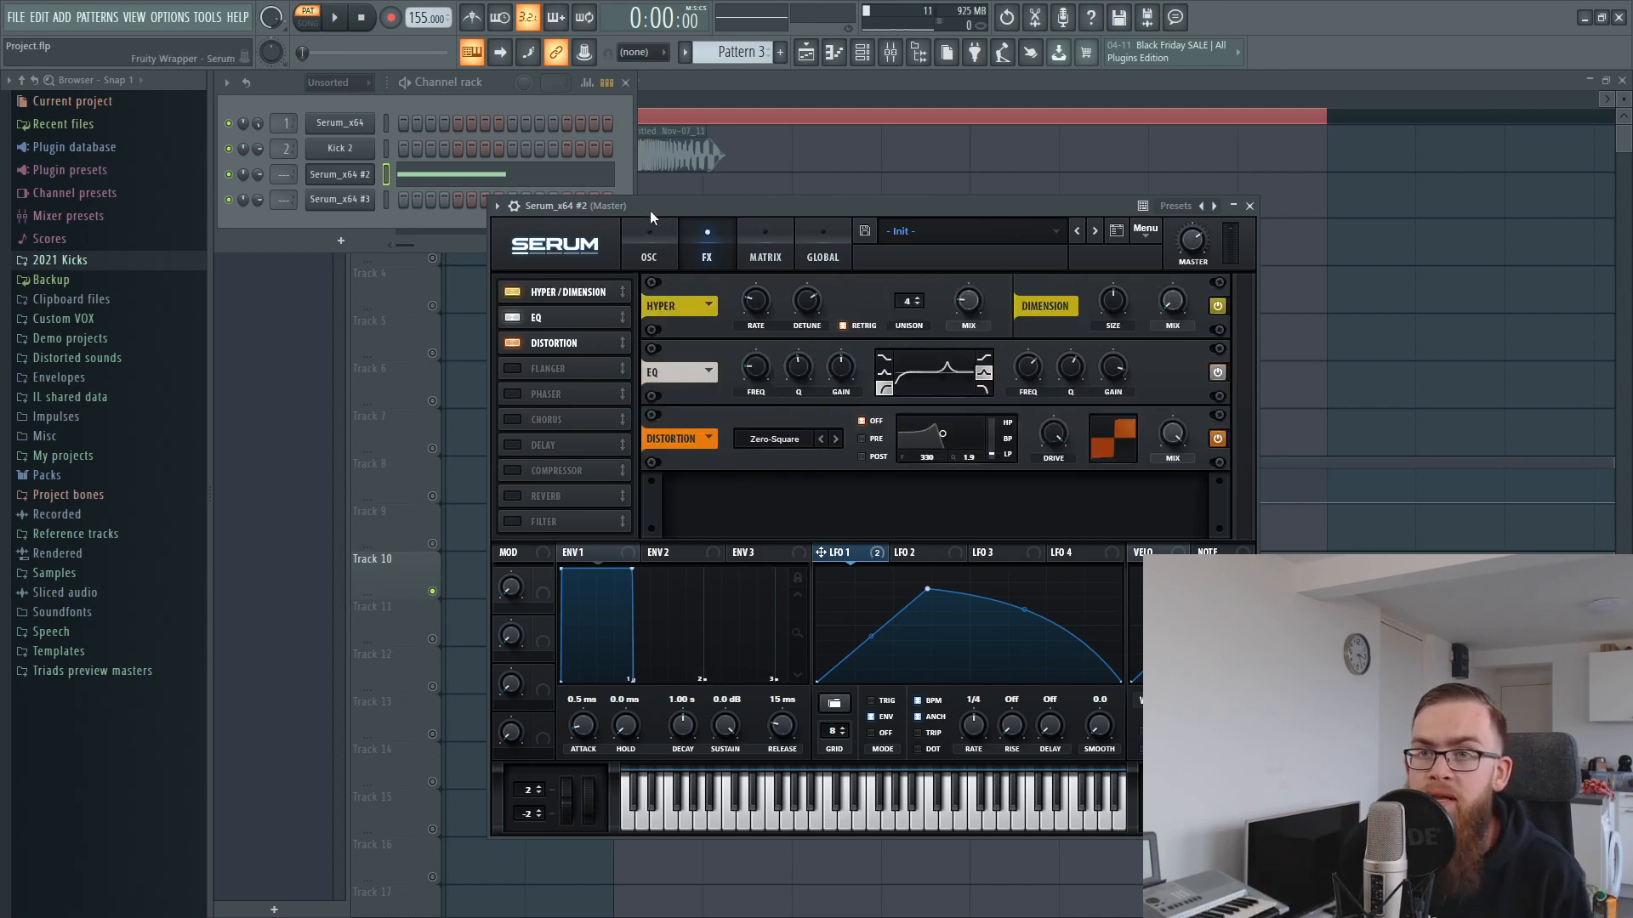
{"action": "left_click_drag", "start_coordinate": [650, 207], "coordinate": [660, 207]}
{"action": "key", "text": "space"}
{"action": "key", "text": "space"}
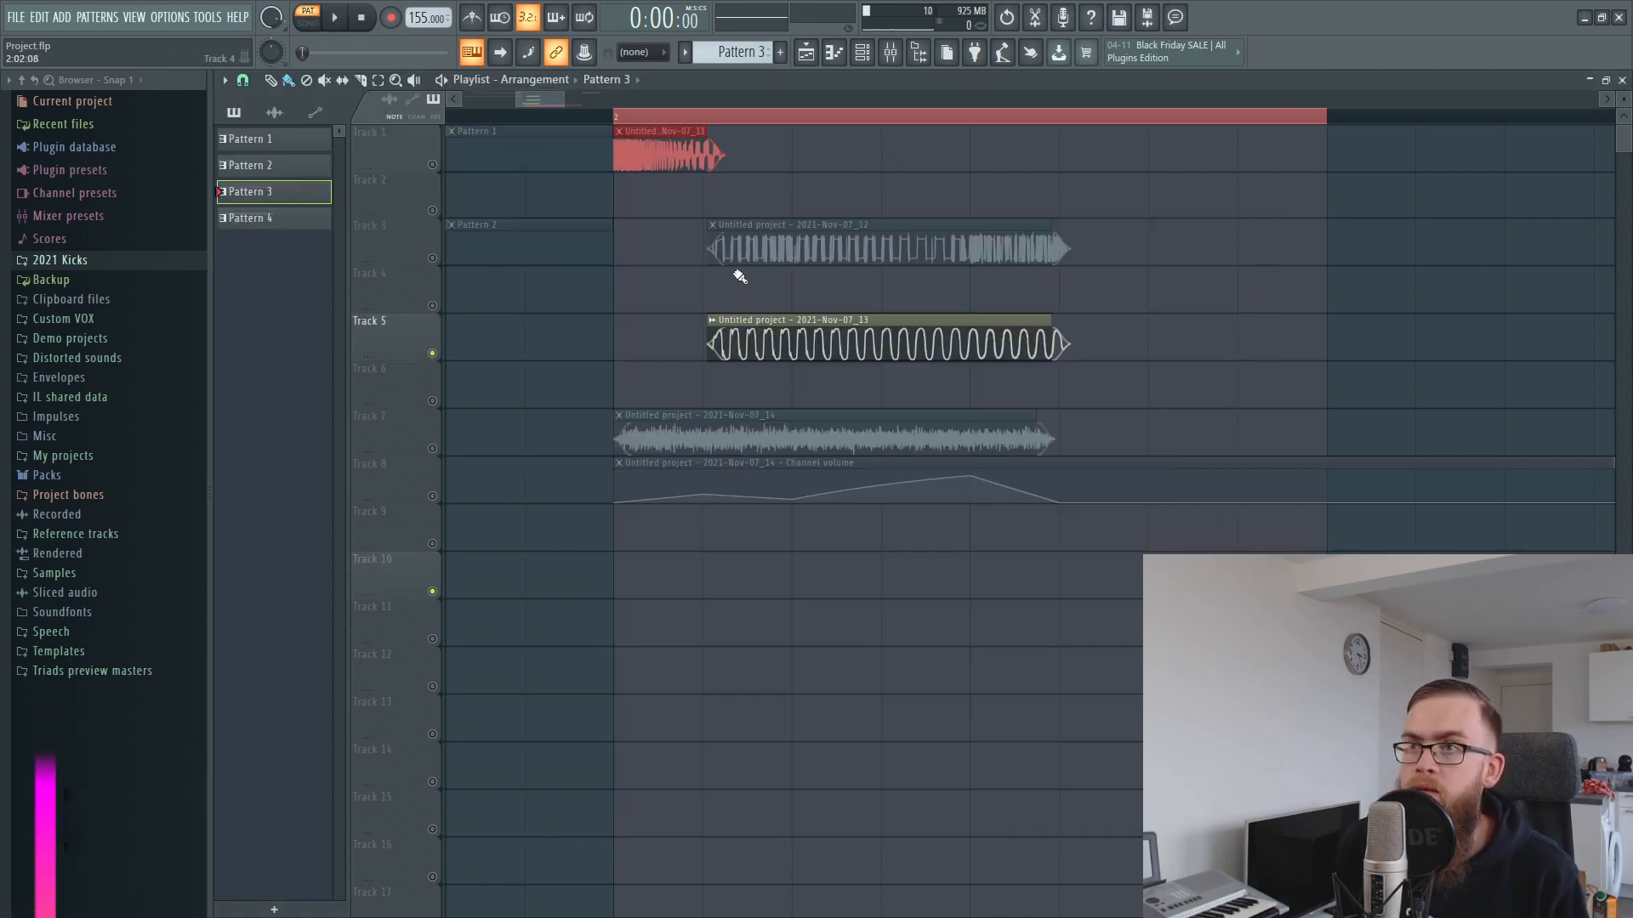
Mute Track 5 and unmute Tracks 3 and 1 in the playlist.
{"action": "left_click_drag", "start_coordinate": [739, 288], "coordinate": [1038, 190]}
{"action": "left_click", "coordinate": [661, 166]}
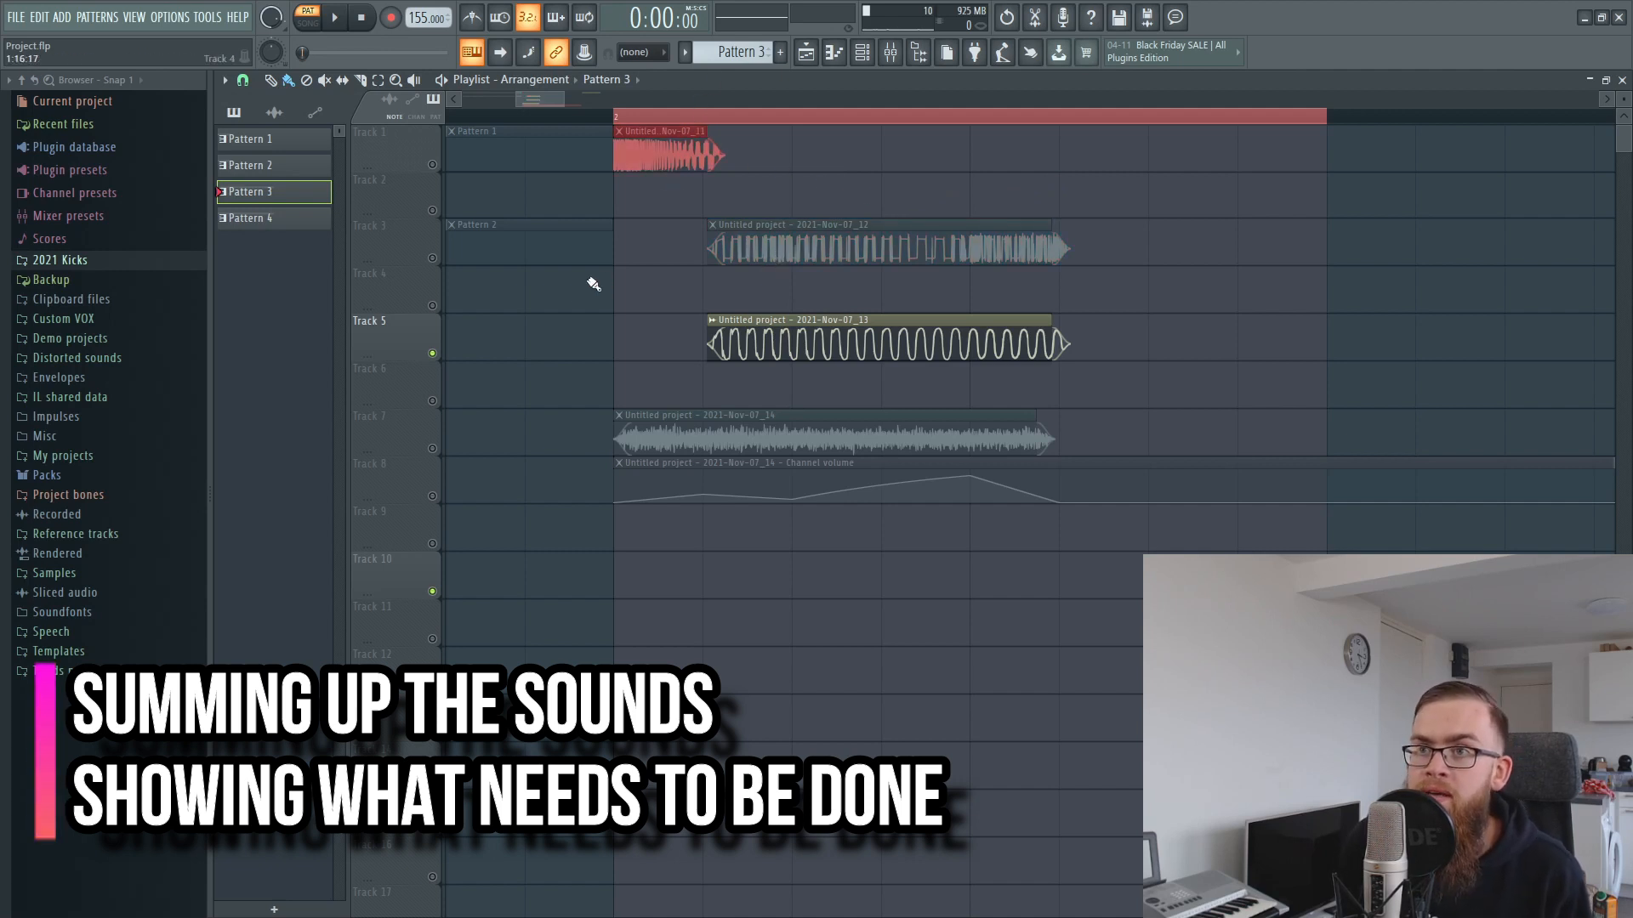
{"action": "left_click", "coordinate": [432, 353]}
{"action": "left_click", "coordinate": [432, 257]}
{"action": "left_click", "coordinate": [432, 164]}
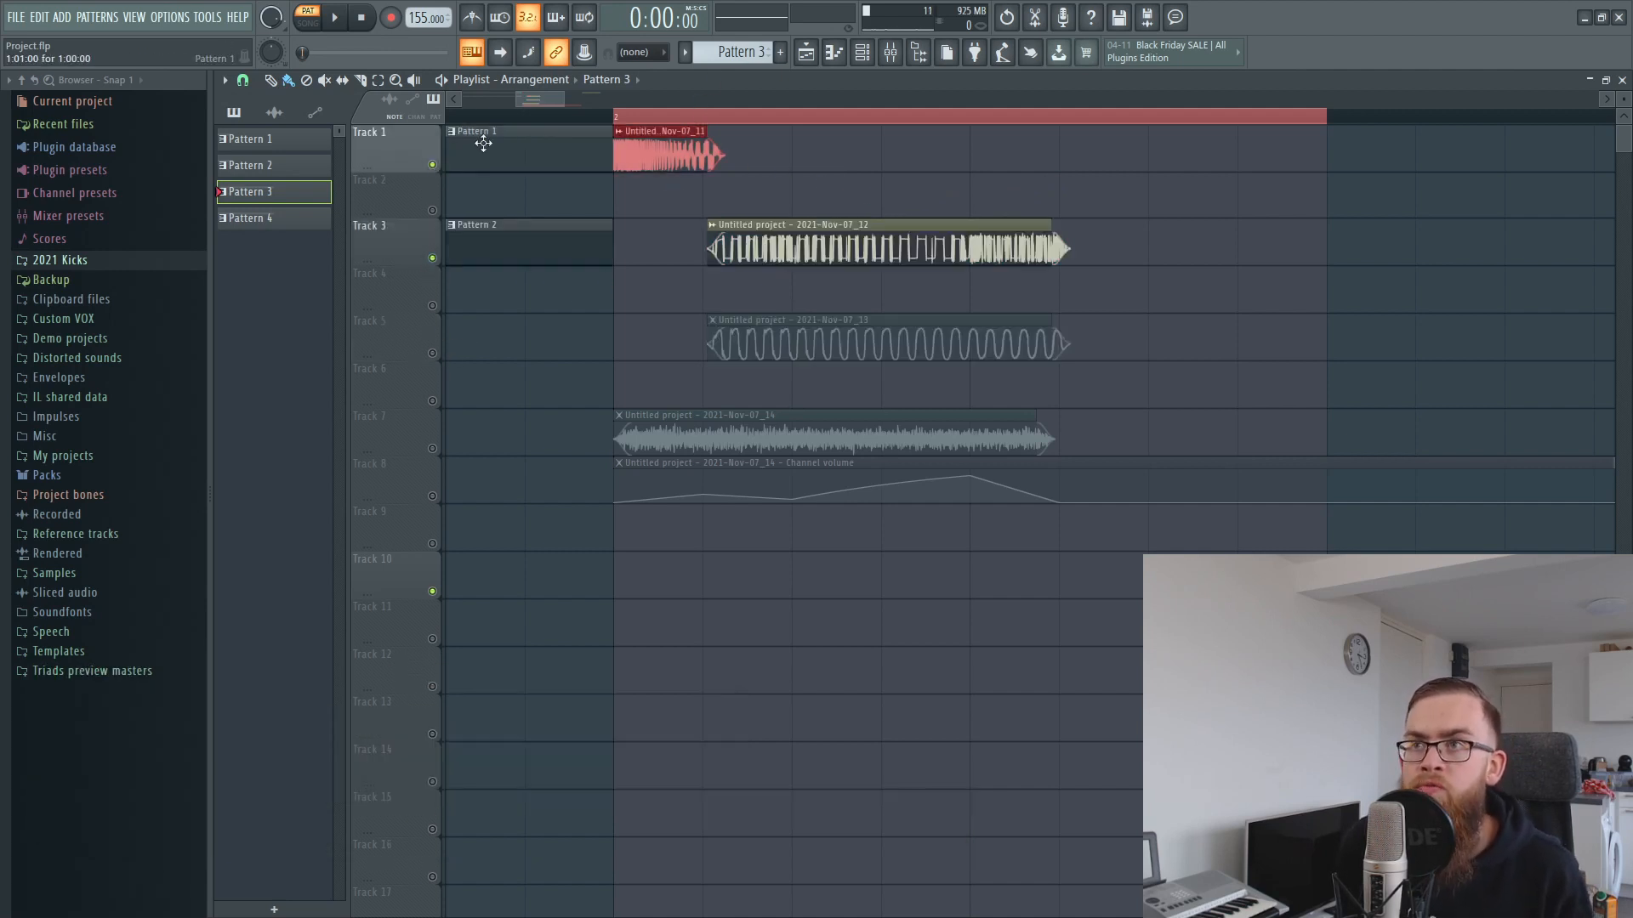
Select a shorter playback range starting at bar 2 and play the audio clips on Tracks 1 and 3 in song mode.
{"action": "left_click", "coordinate": [614, 115]}
{"action": "left_click_drag", "start_coordinate": [615, 115], "coordinate": [966, 150]}
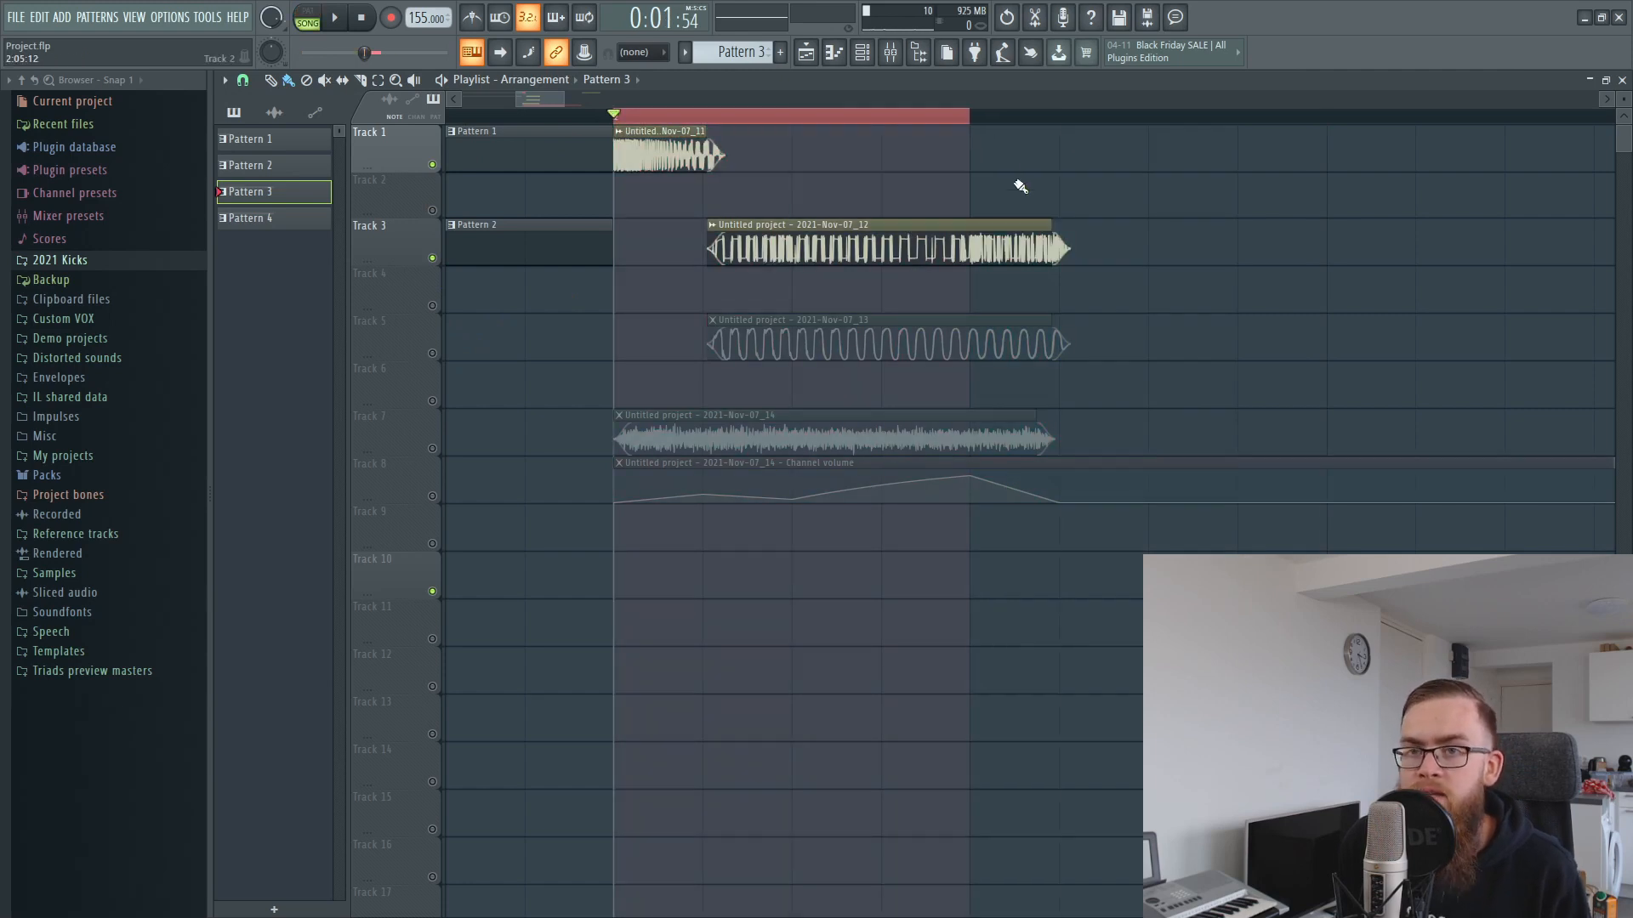
{"action": "key", "text": "space"}
{"action": "key", "text": "space"}
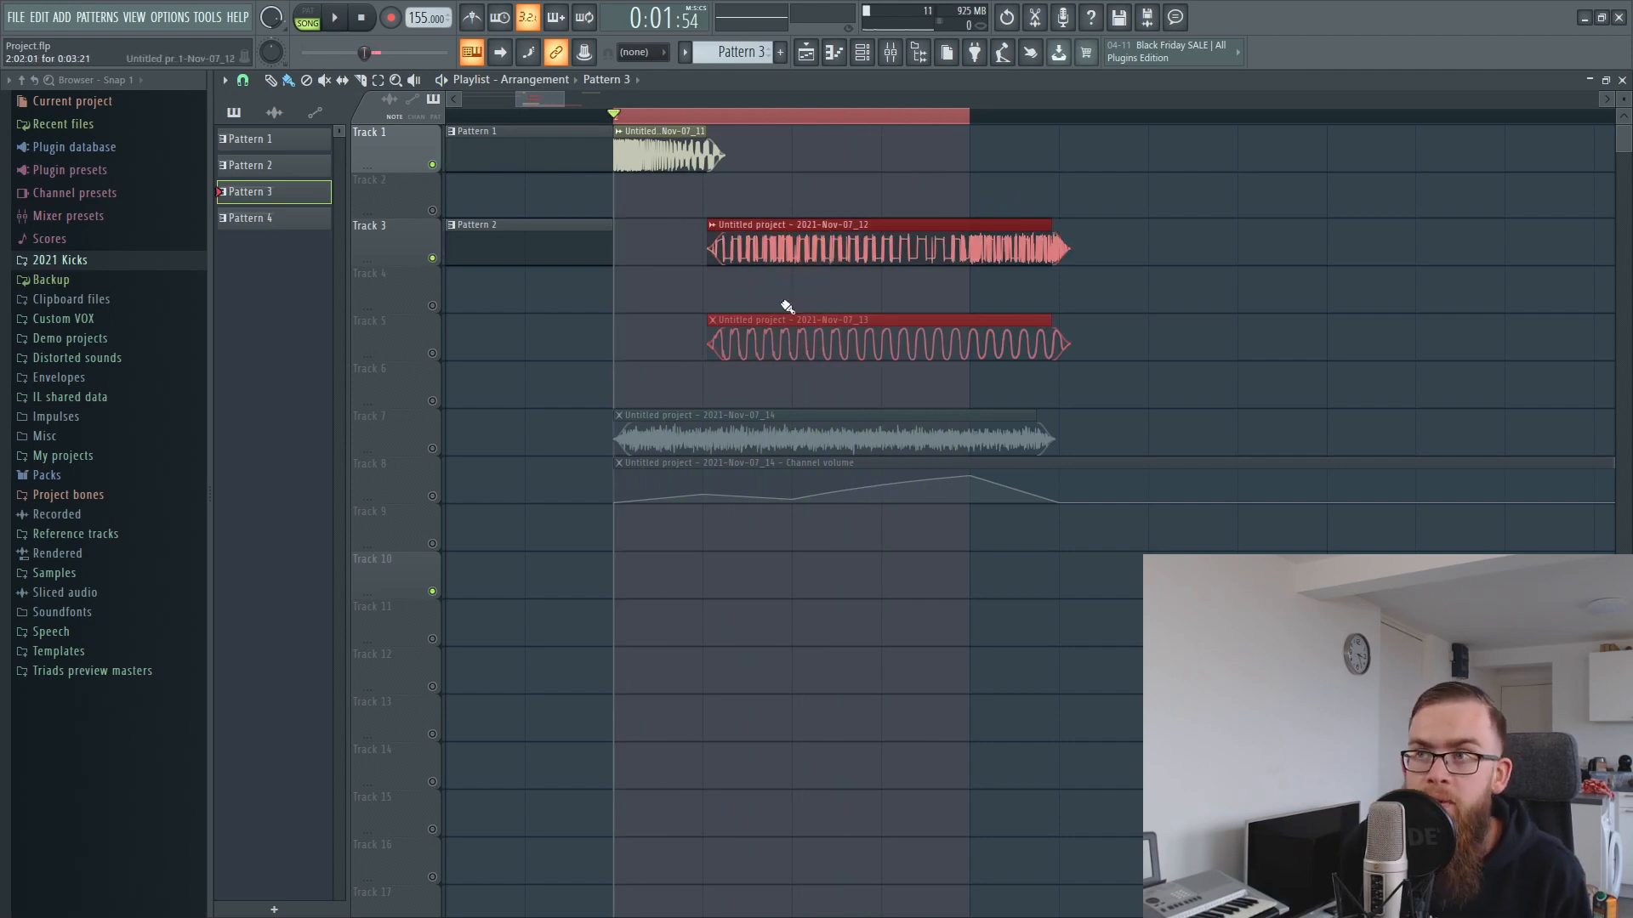
Solo Track 5 in the playlist, and open the third Serum channel with Pattern 4 selected.
{"action": "left_click", "coordinate": [431, 347], "text": "ctrl"}
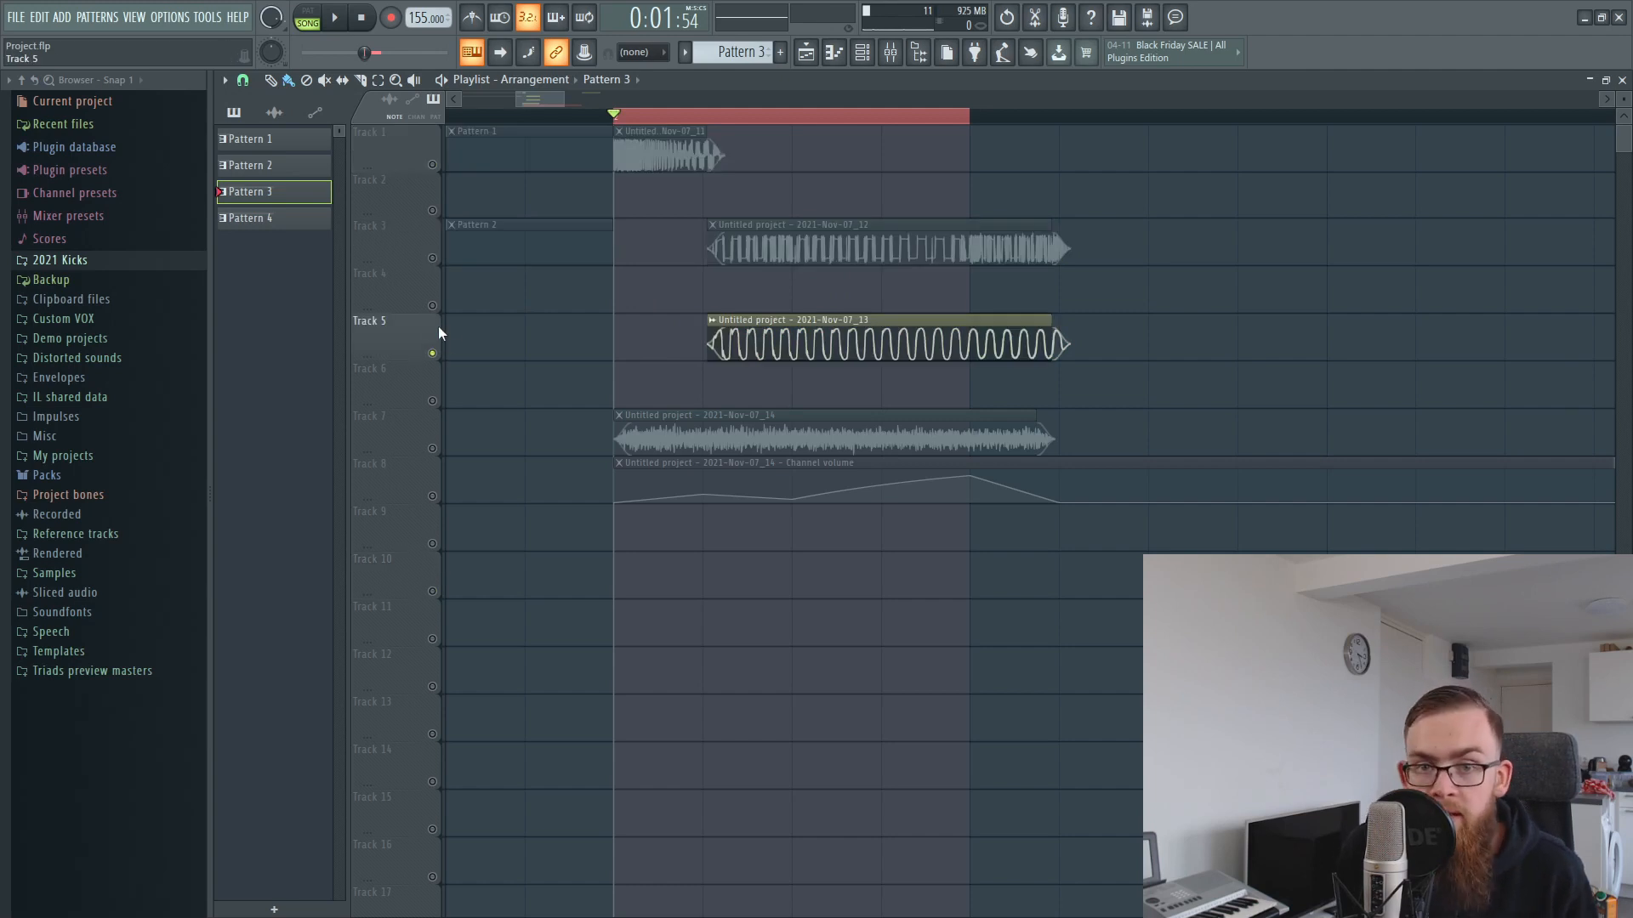
{"action": "left_click", "coordinate": [861, 52]}
{"action": "left_click", "coordinate": [356, 200]}
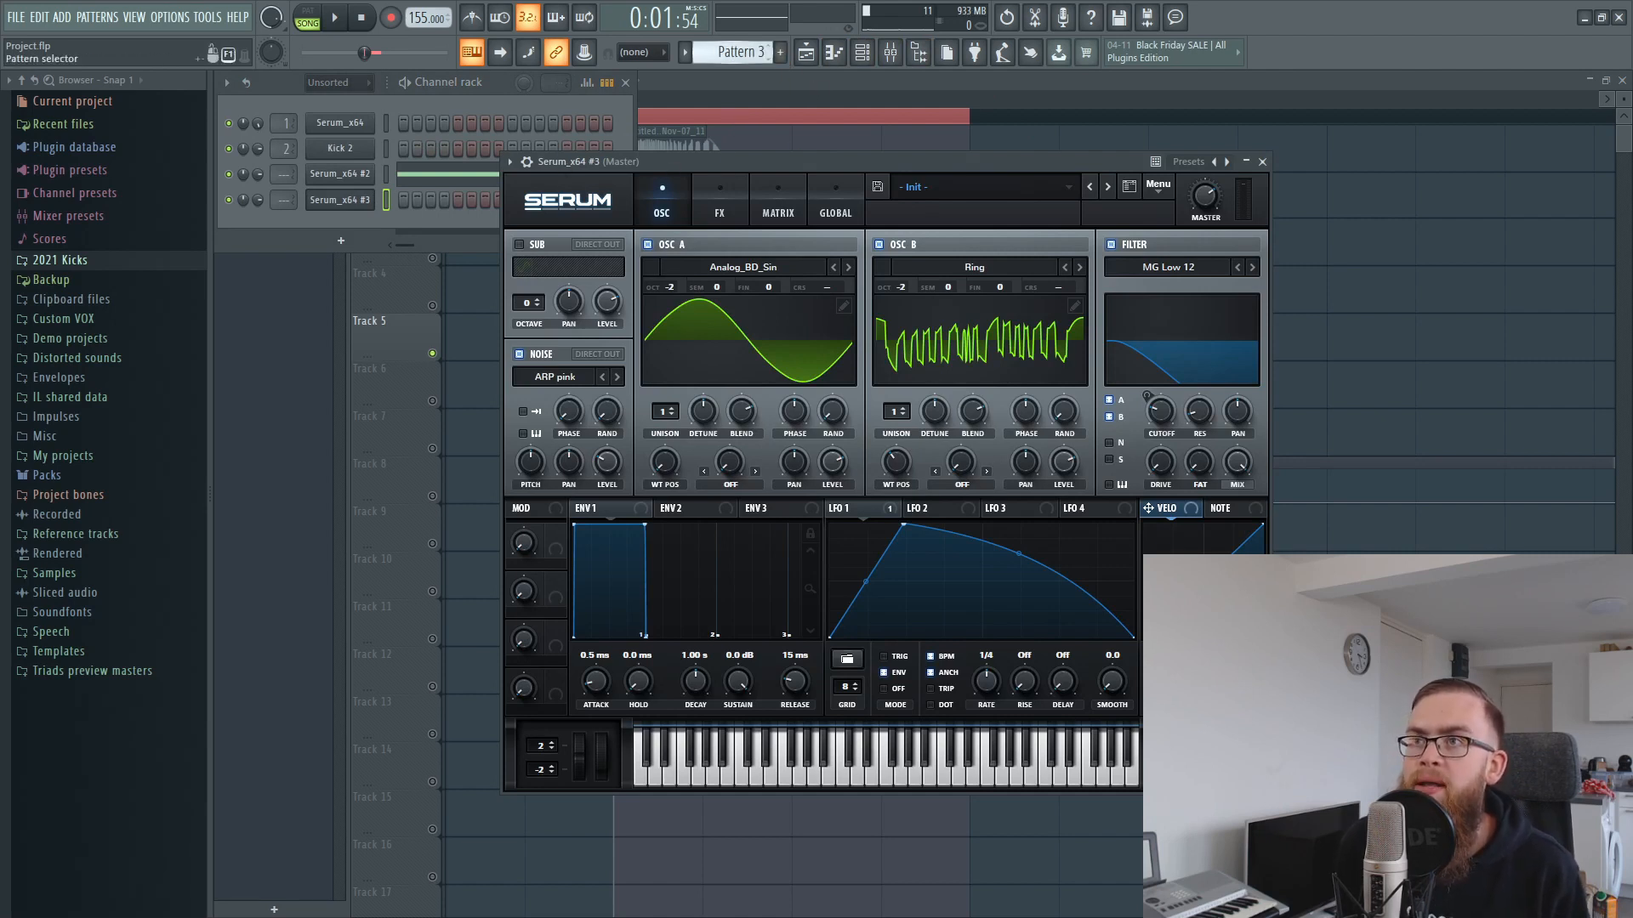
{"action": "scroll", "coordinate": [768, 52], "scroll_direction": "down", "scroll_amount": 1}
{"action": "scroll", "coordinate": [768, 52], "scroll_direction": "up", "scroll_amount": 2}
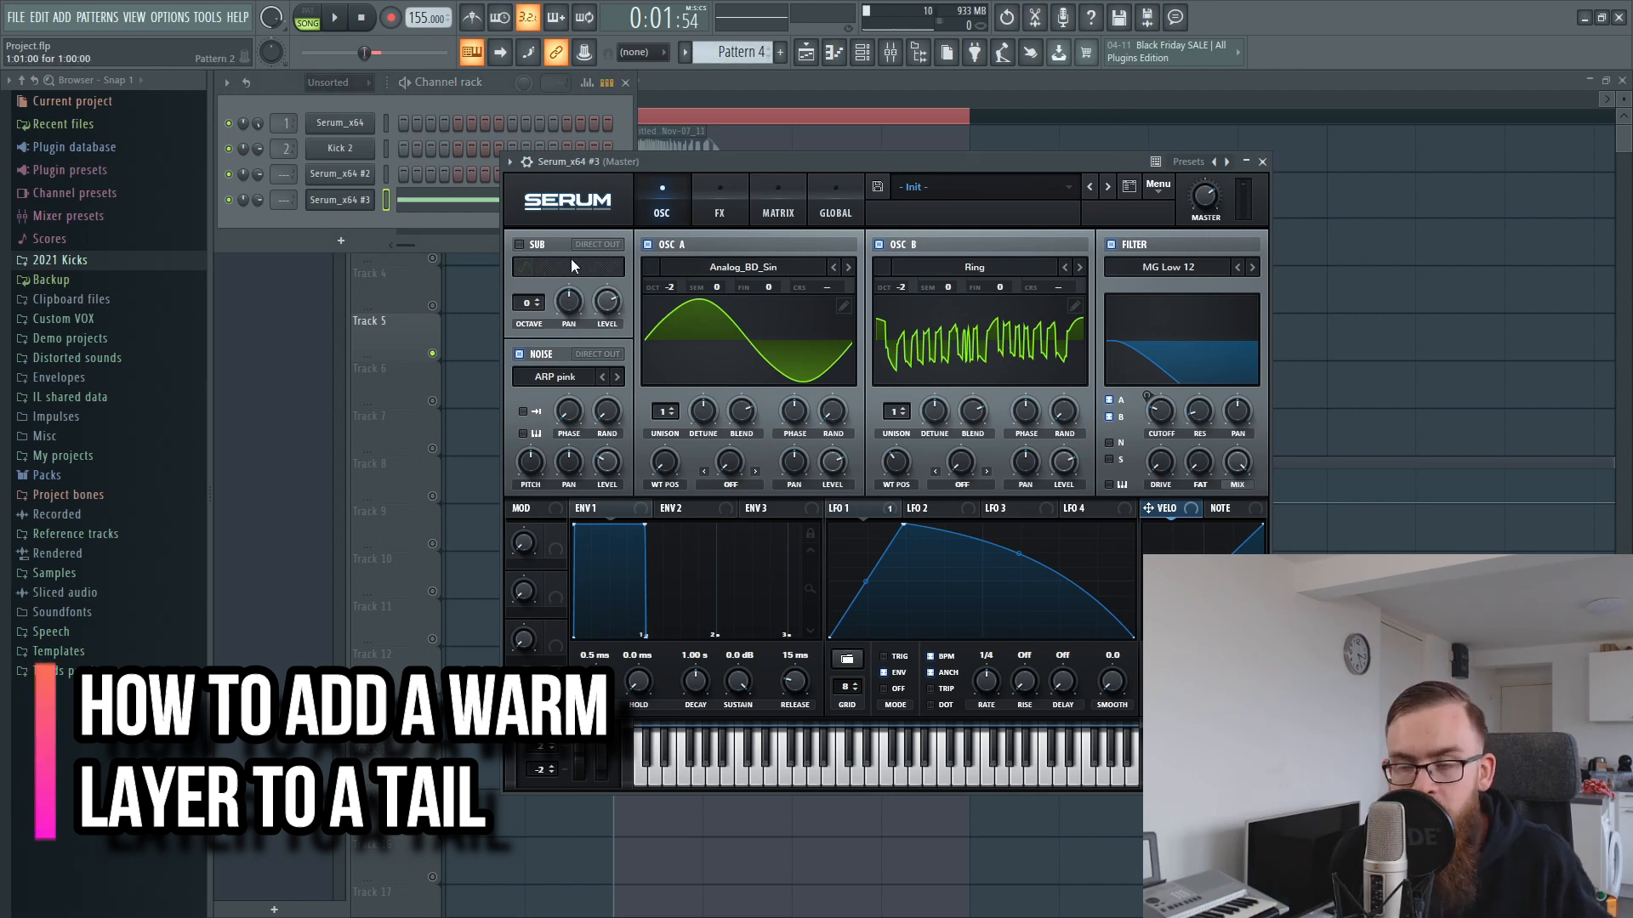
Move the Serum window clear of the channel rack, and switch off the noise oscillator and oscillator B.
{"action": "left_click_drag", "start_coordinate": [731, 165], "coordinate": [698, 192]}
{"action": "left_click", "coordinate": [685, 237]}
{"action": "left_click", "coordinate": [632, 243]}
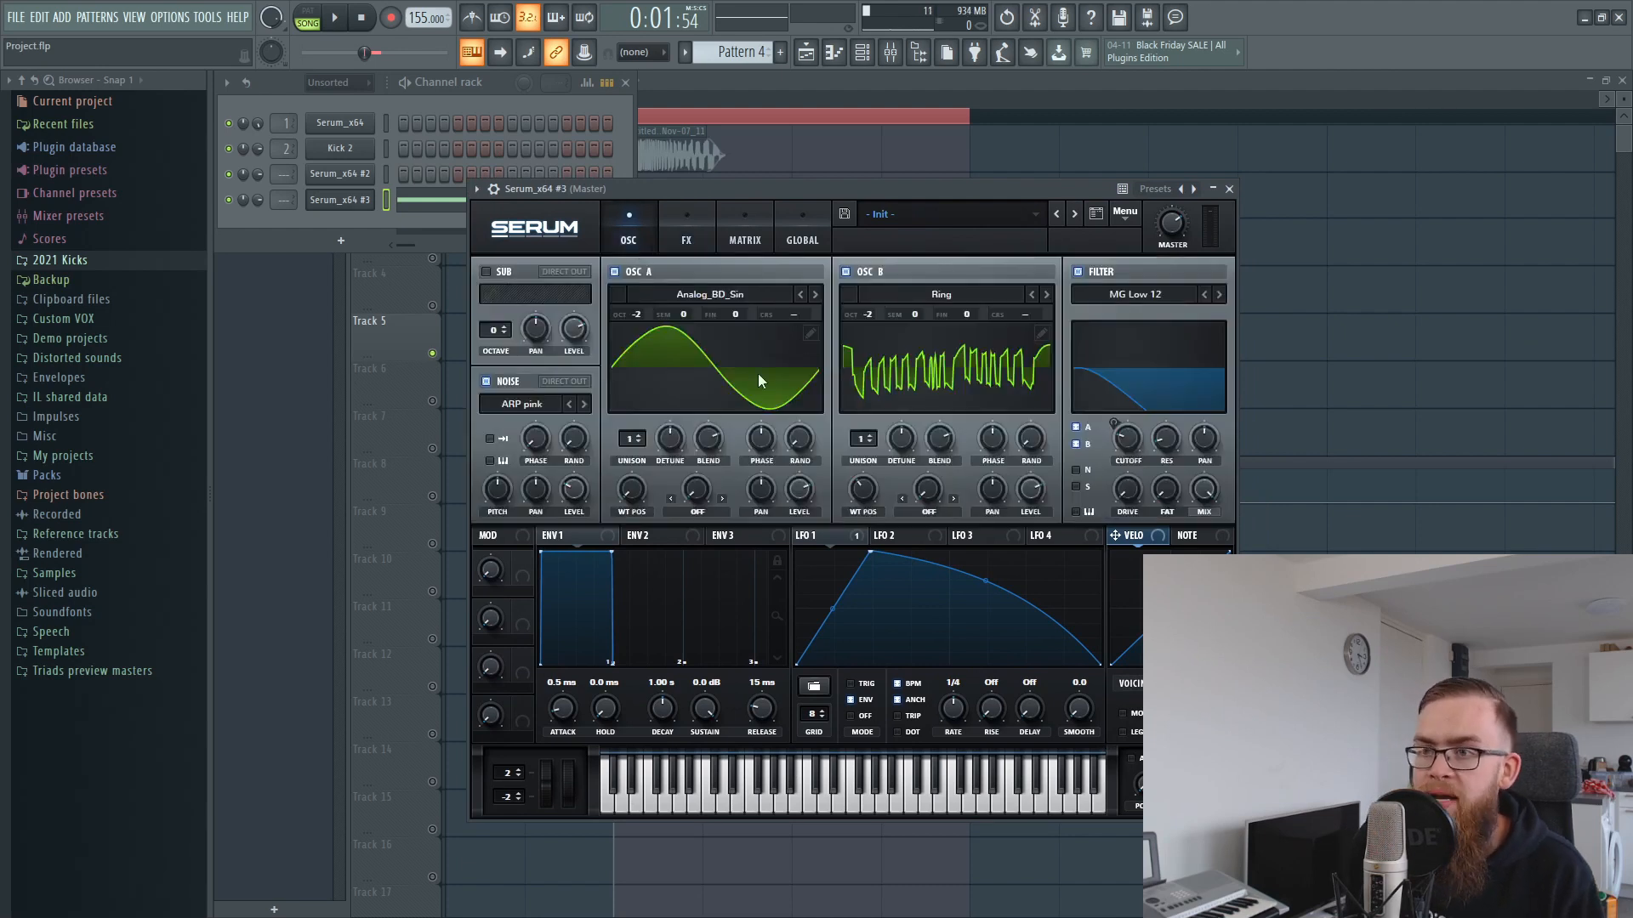
{"action": "left_click", "coordinate": [485, 381]}
{"action": "left_click", "coordinate": [846, 272]}
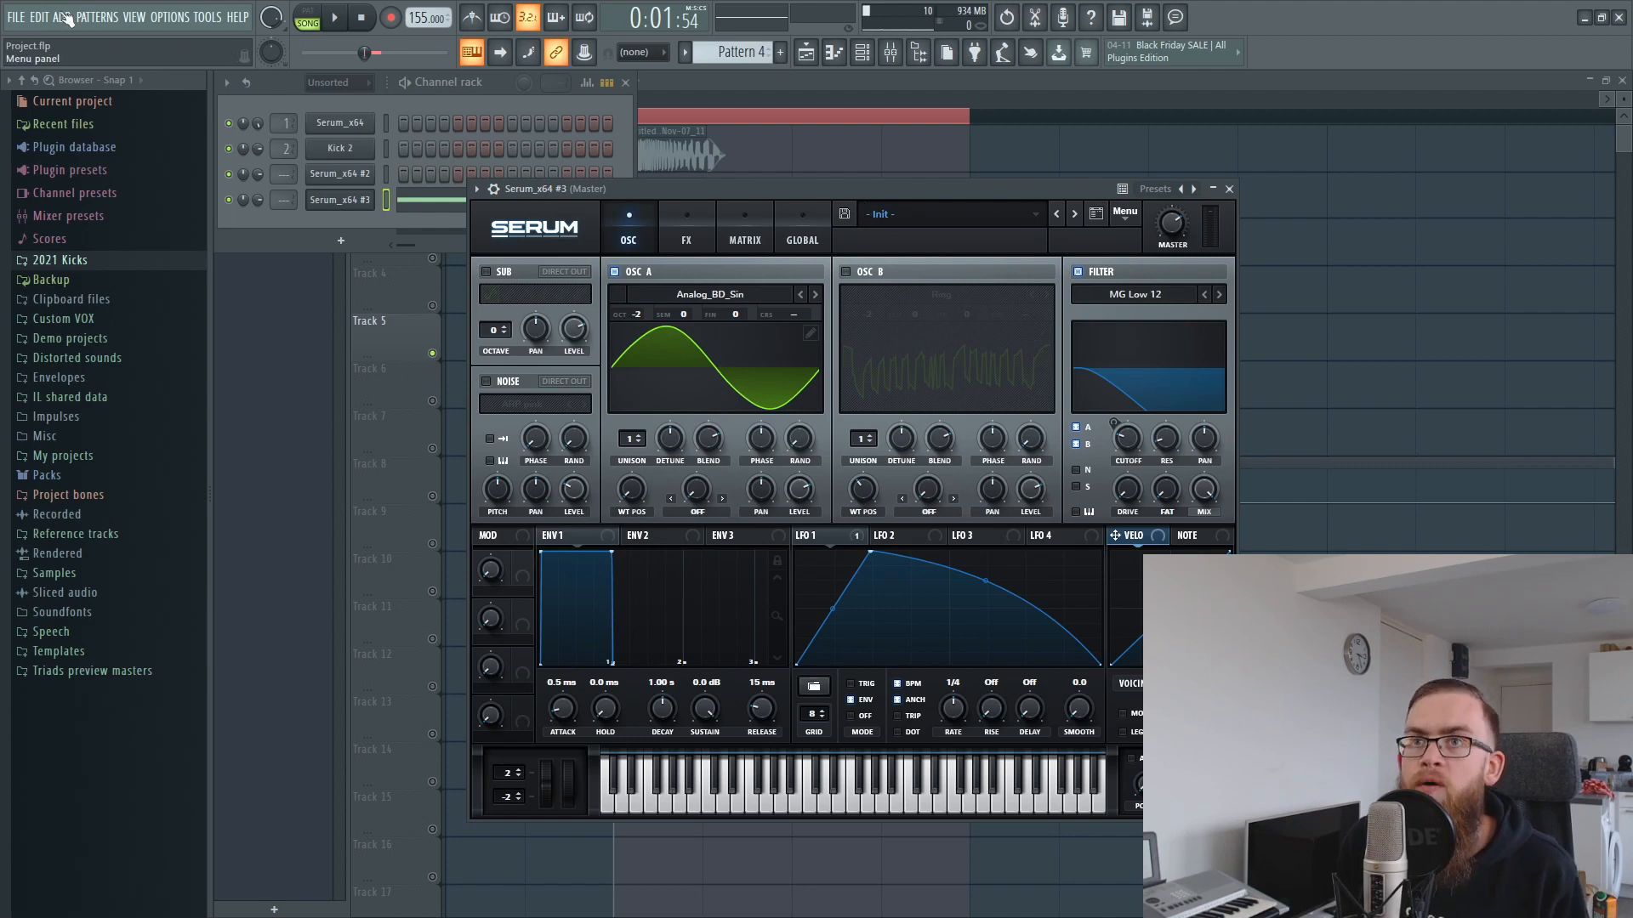
Switch playback to pattern mode and audition oscillator A's Analog_BD_Sin sound alone.
{"action": "left_click", "coordinate": [308, 18]}
{"action": "key", "text": "space"}
{"action": "key", "text": "space"}
{"action": "key", "text": "space"}
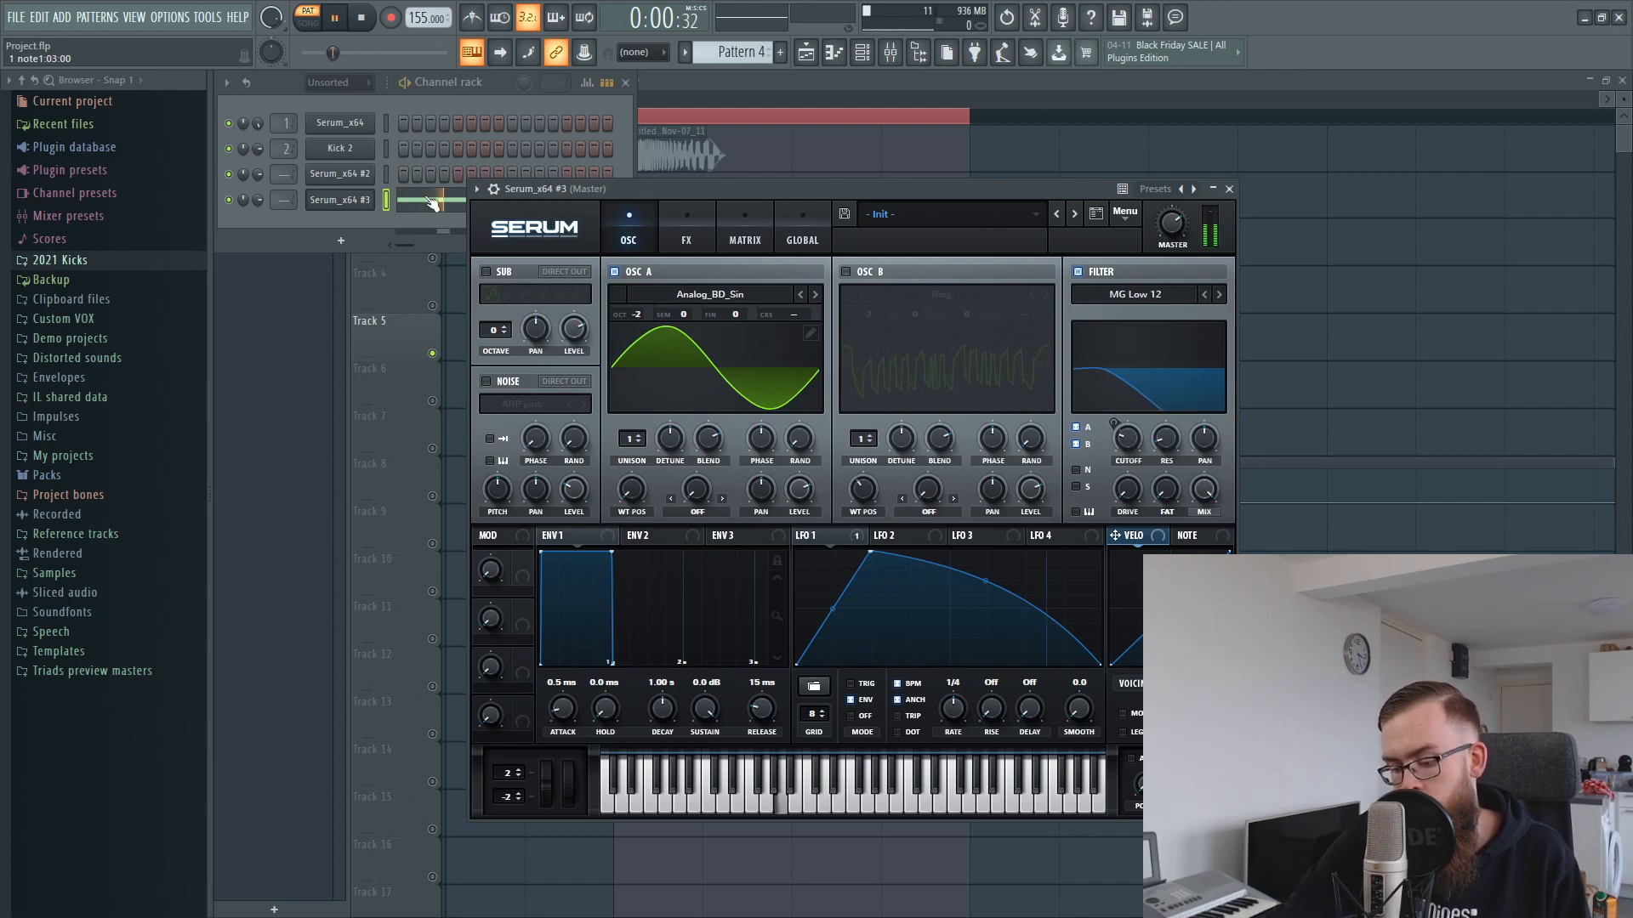
{"action": "key", "text": "space"}
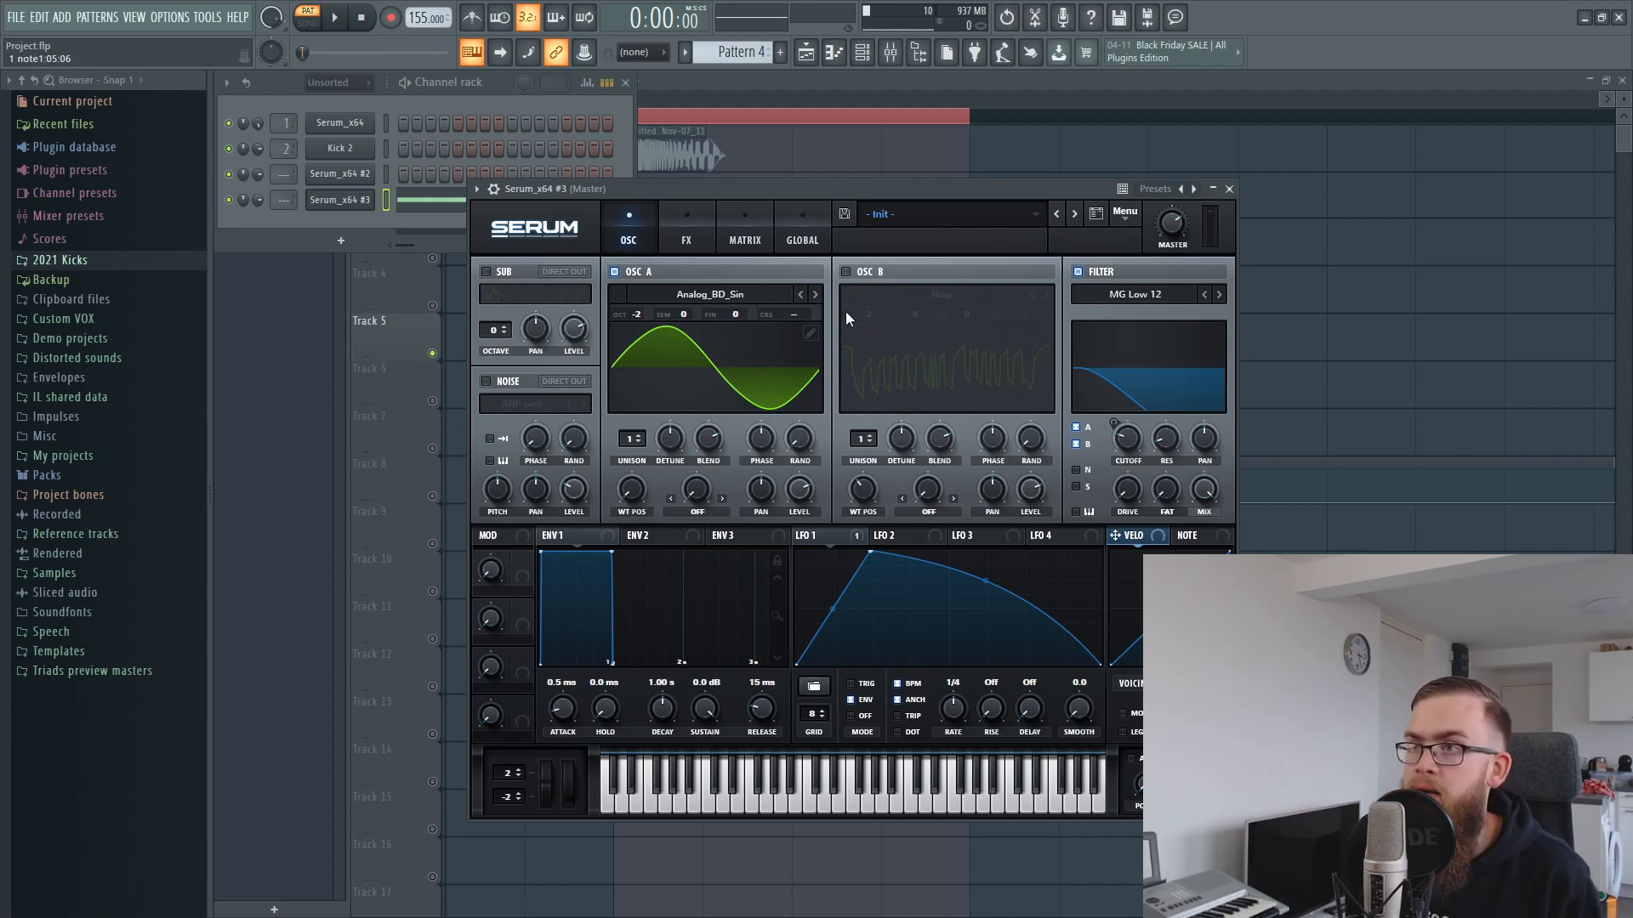
Switch oscillator B with the Ring wavetable back on and audition both oscillators together.
{"action": "left_click", "coordinate": [855, 272]}
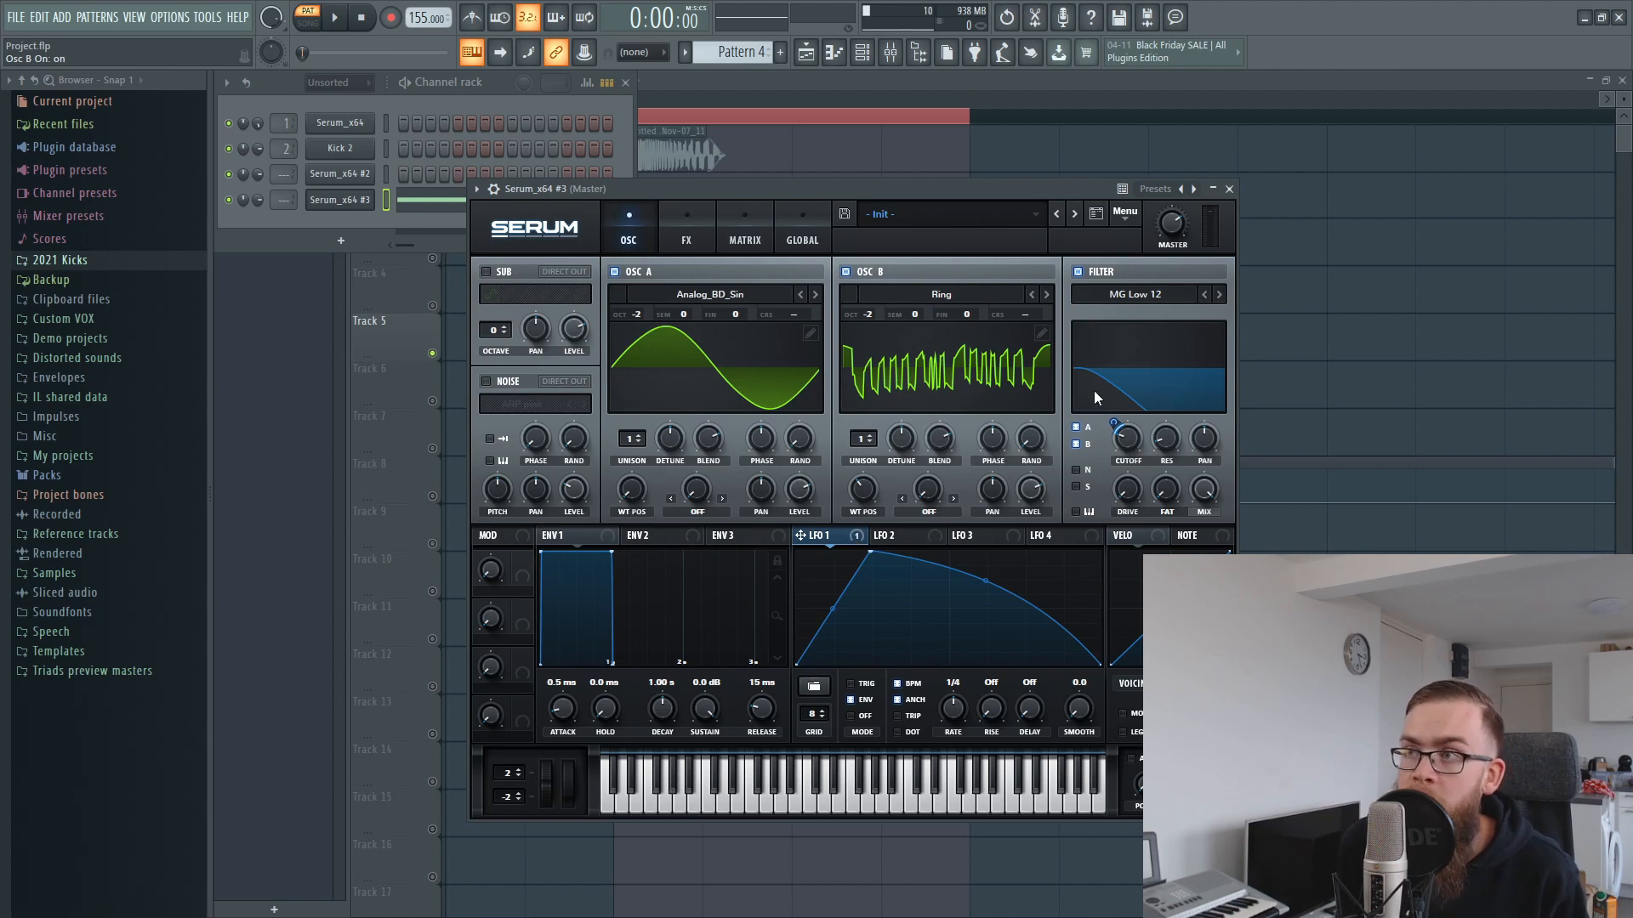
{"action": "key", "text": "space"}
{"action": "key", "text": "space"}
{"action": "key", "text": "space"}
{"action": "key", "text": "space"}
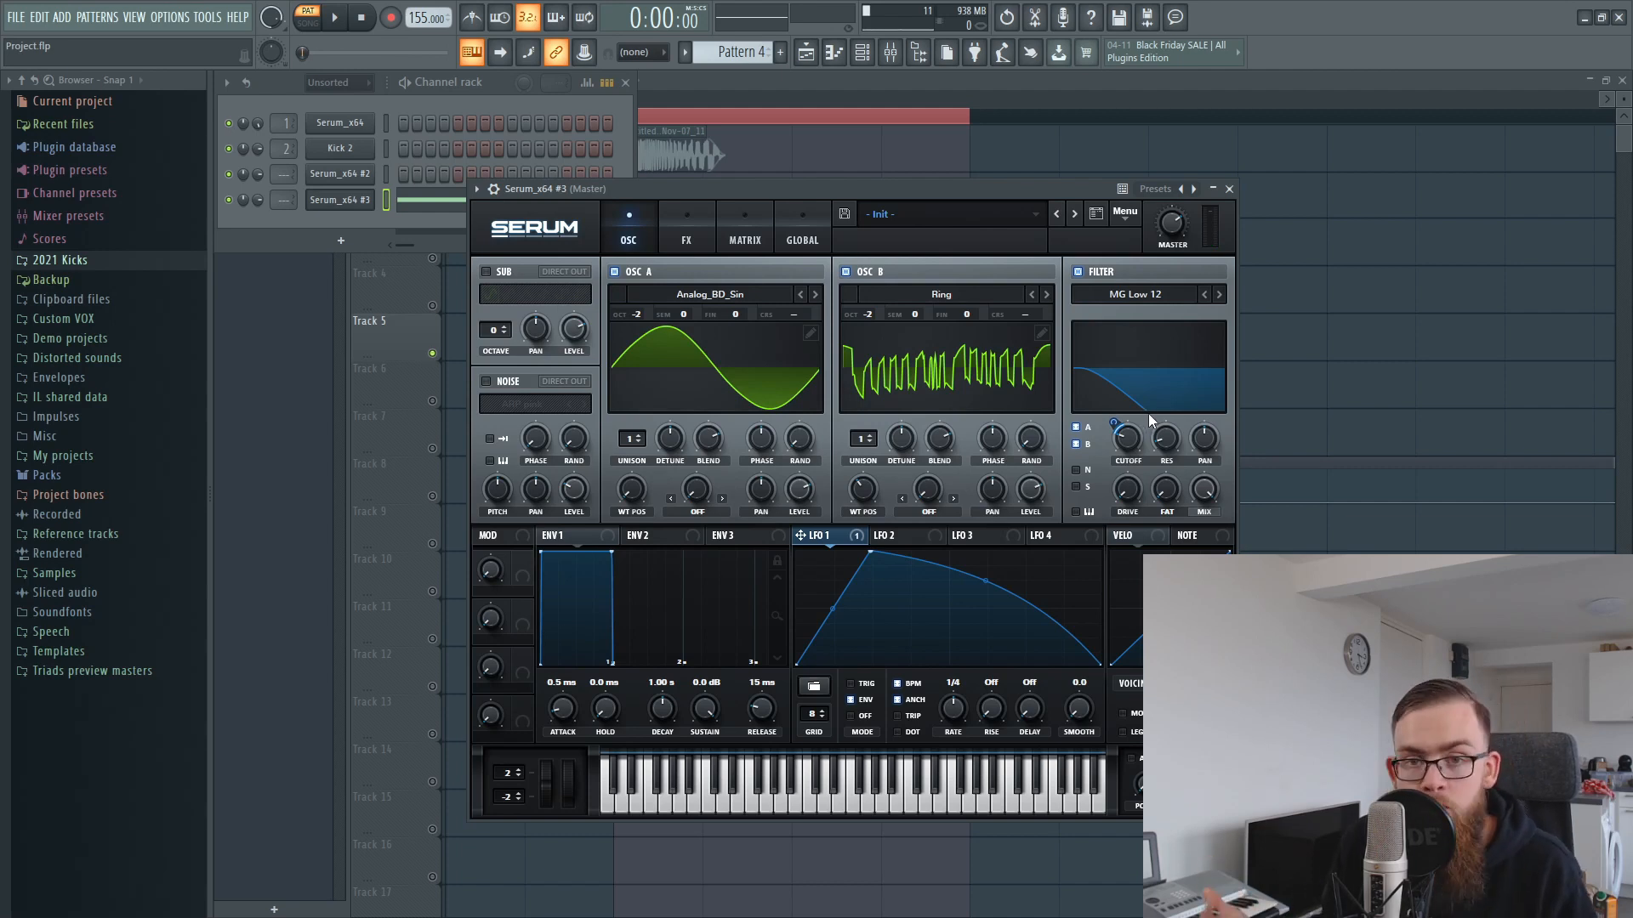
Switch the noise oscillator back on and check the available noise categories, keeping ARP pink.
{"action": "left_click", "coordinate": [487, 382]}
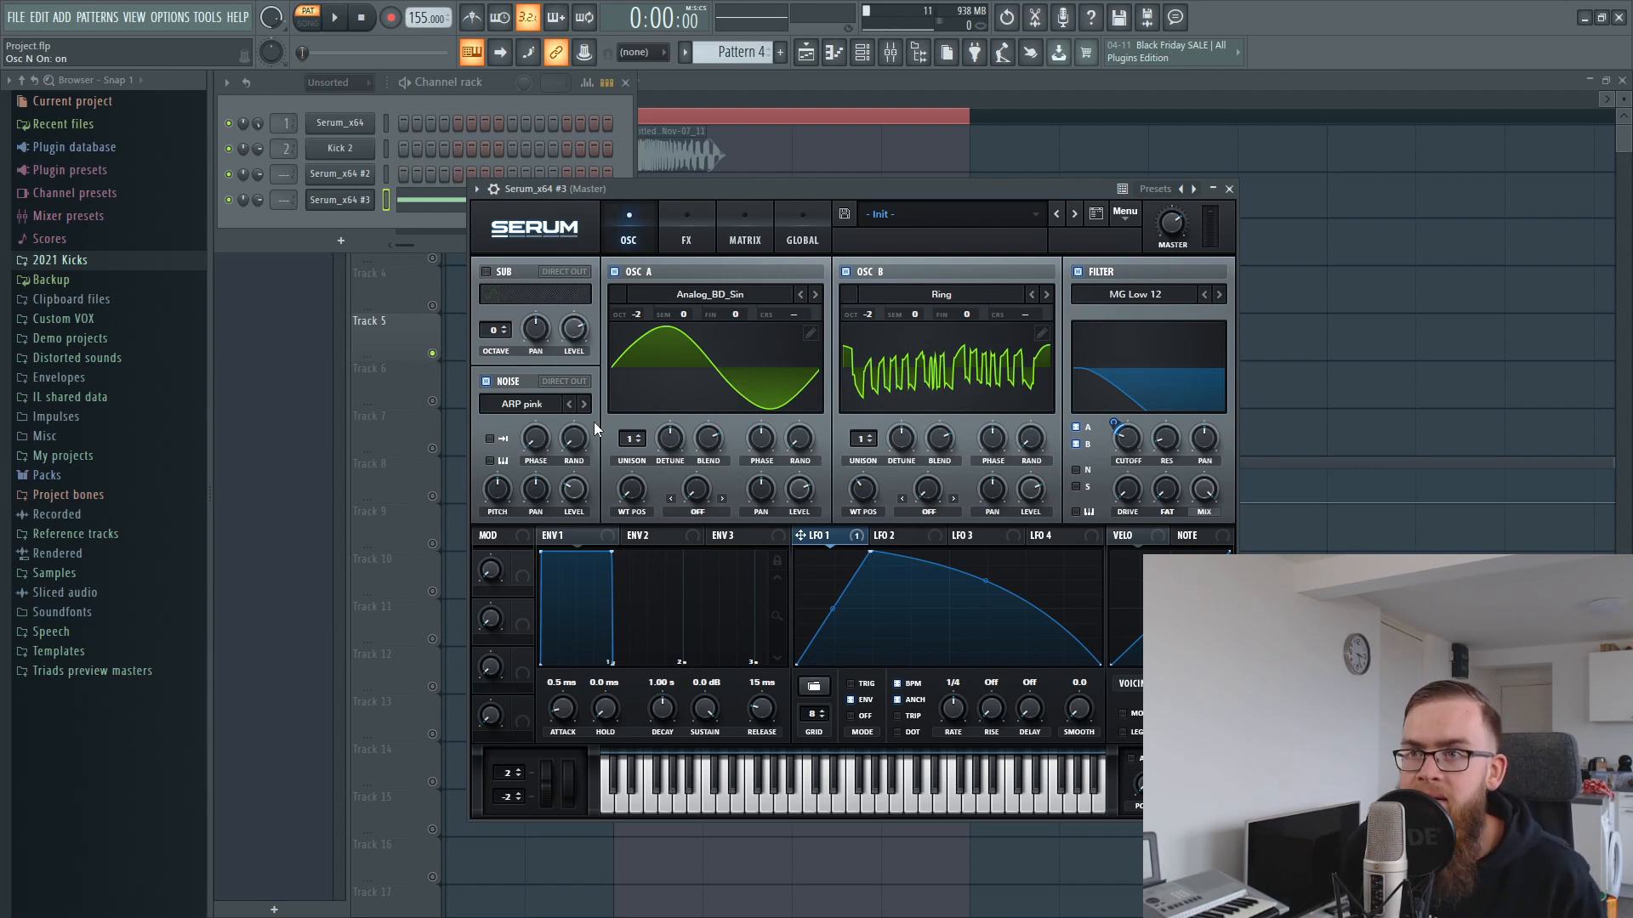
{"action": "left_click", "coordinate": [535, 410]}
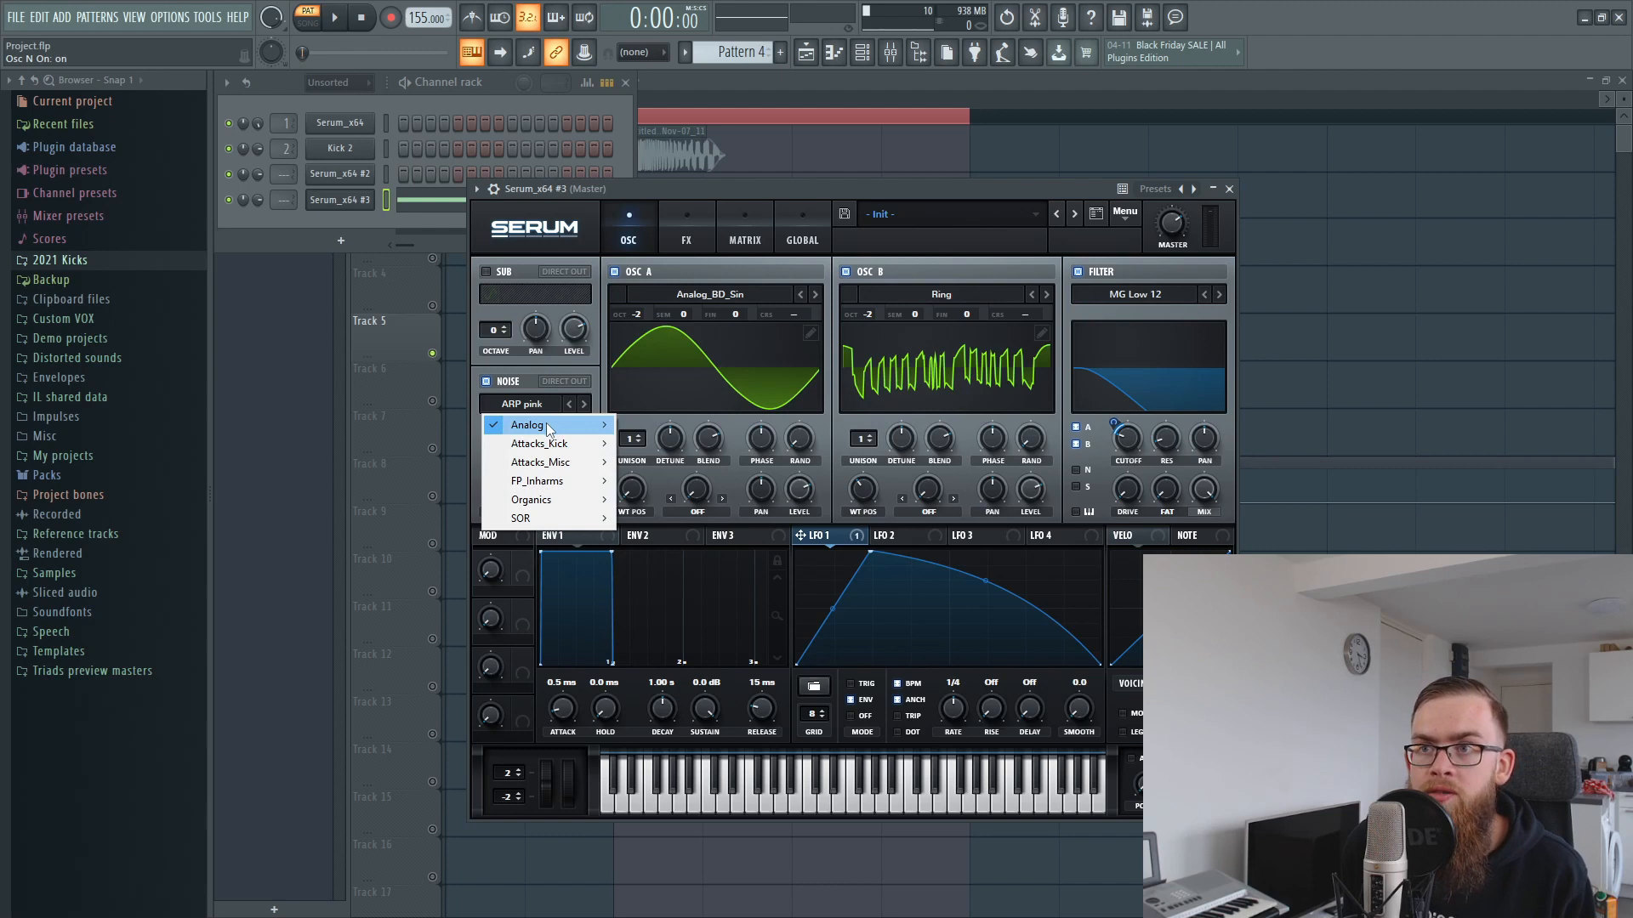
{"action": "mouse_move", "coordinate": [551, 430]}
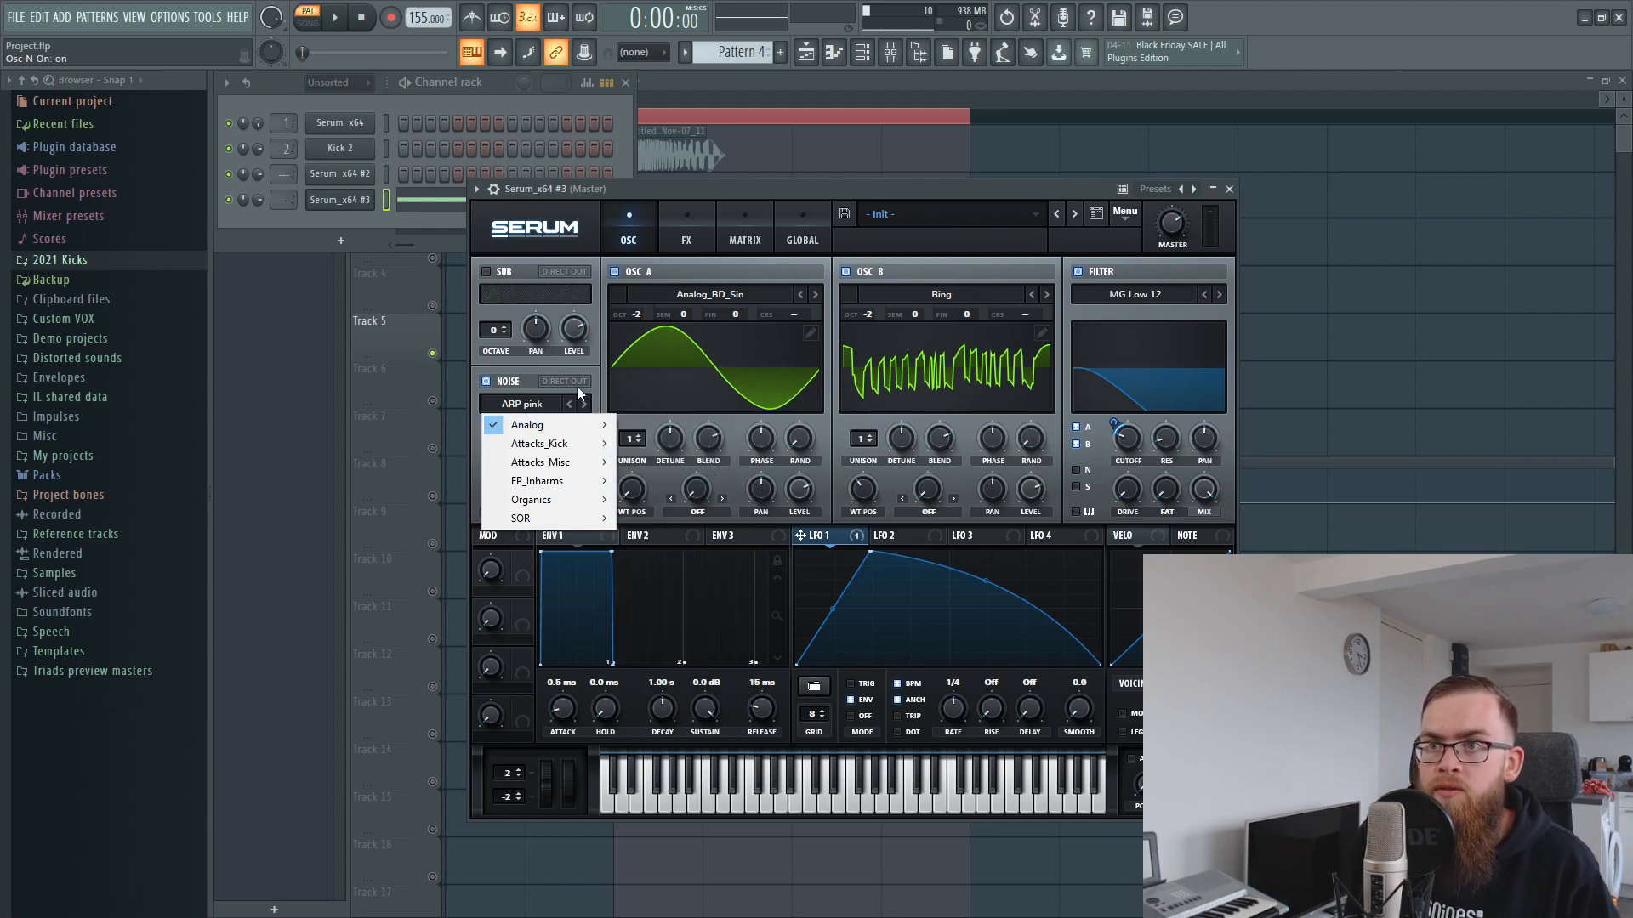
{"action": "left_click", "coordinate": [558, 368]}
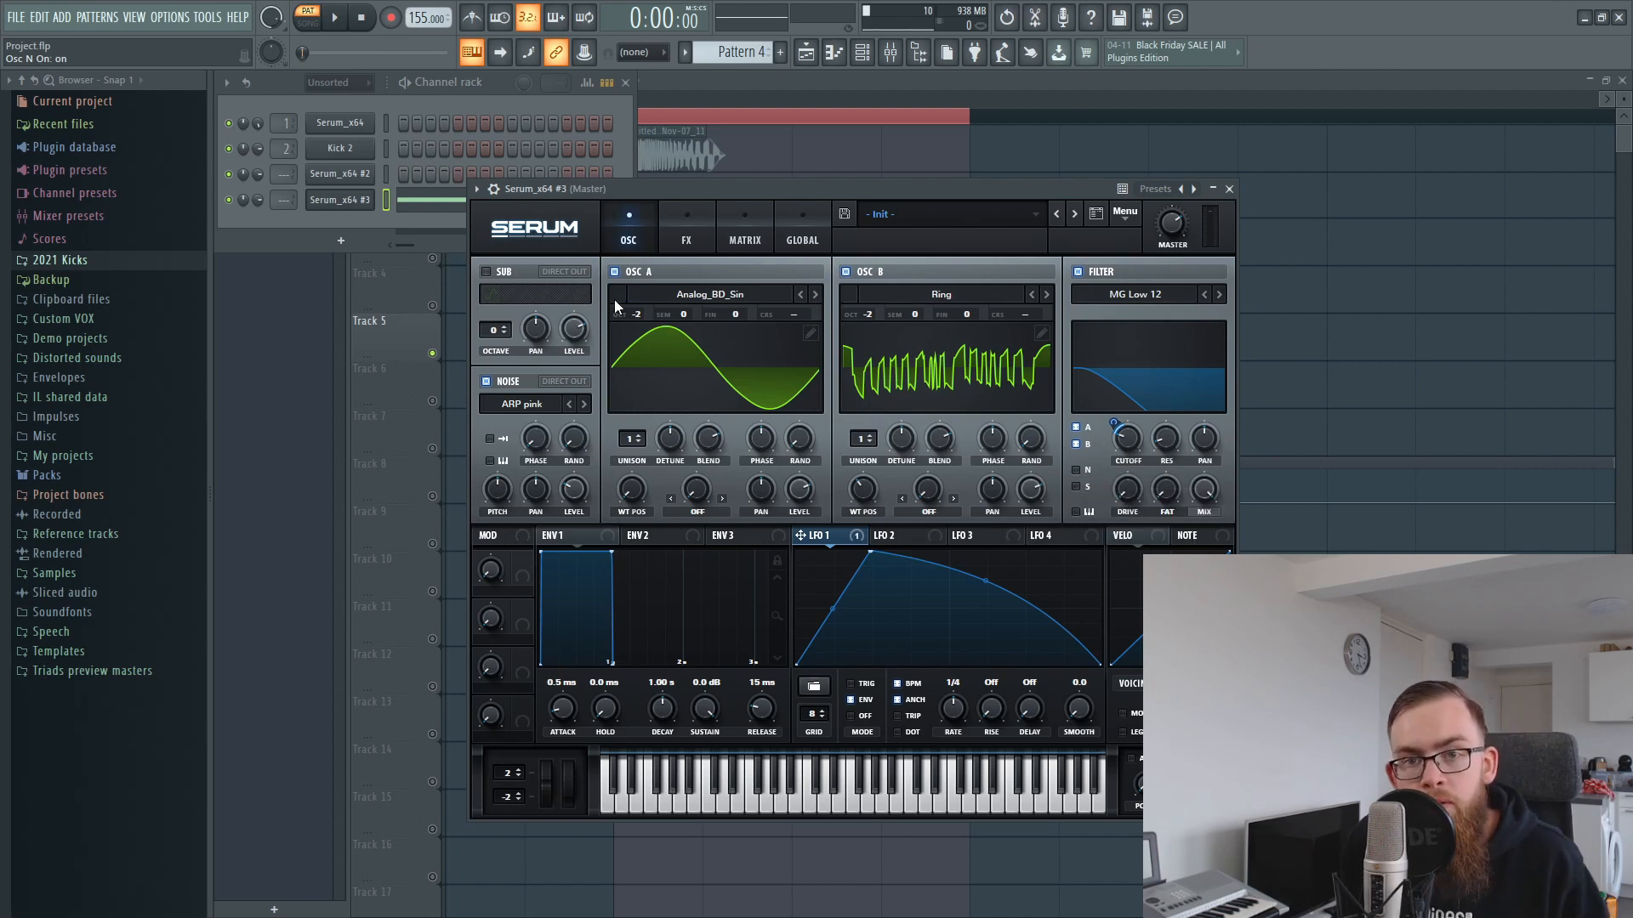
Show Serum's effects and examine the available distortion types, keeping Tube.
{"action": "left_click", "coordinate": [686, 228]}
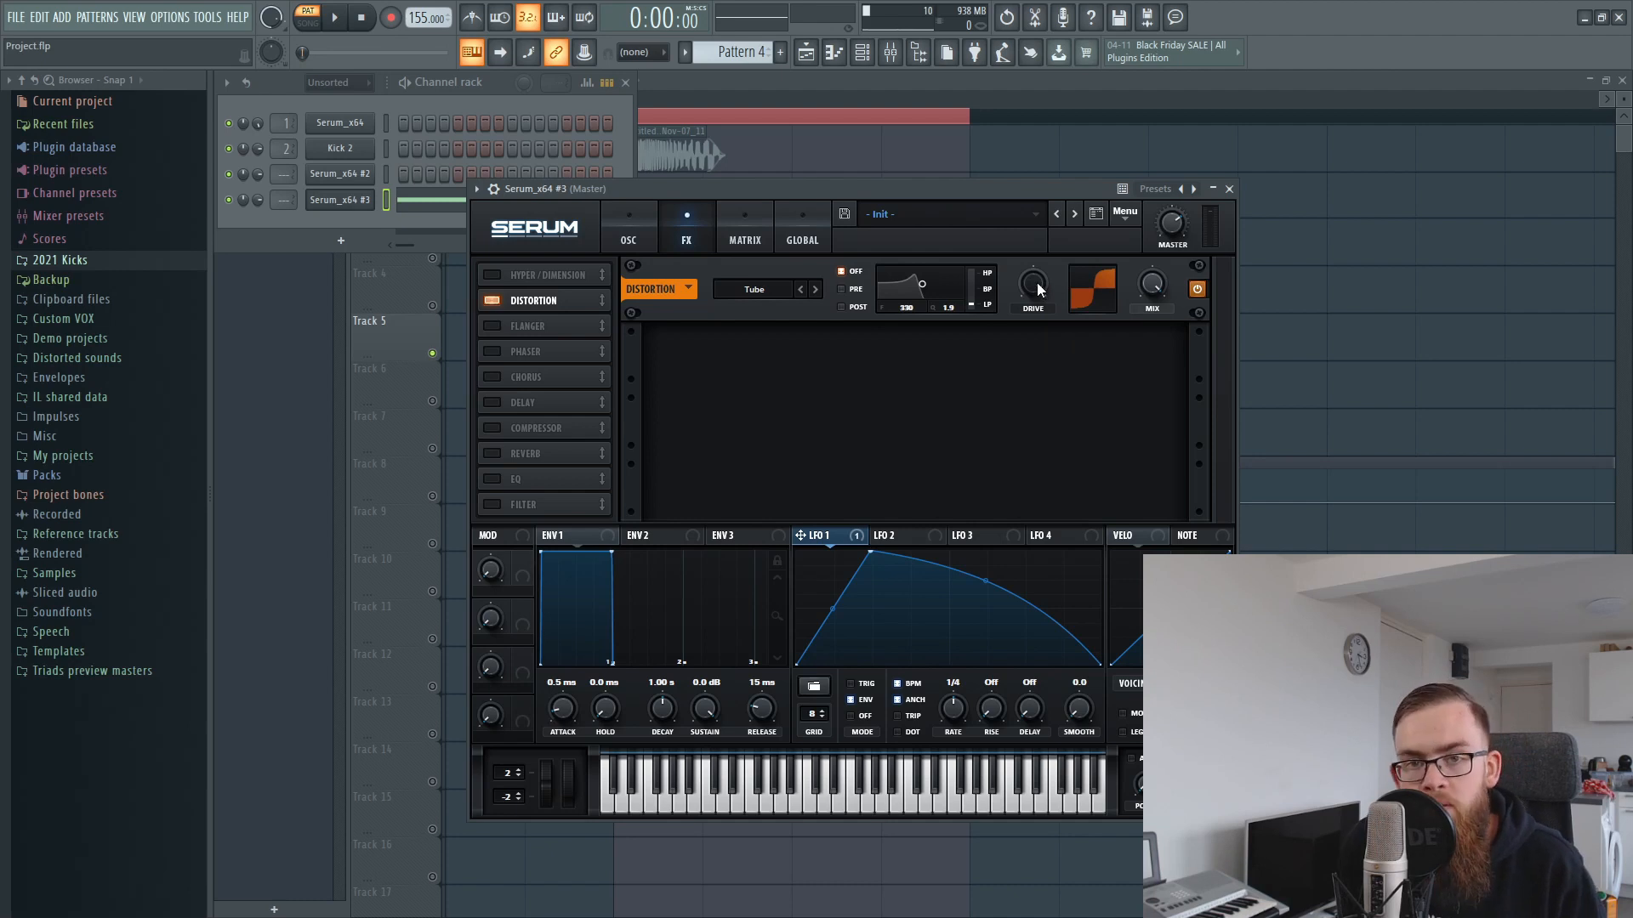
{"action": "left_click", "coordinate": [754, 289]}
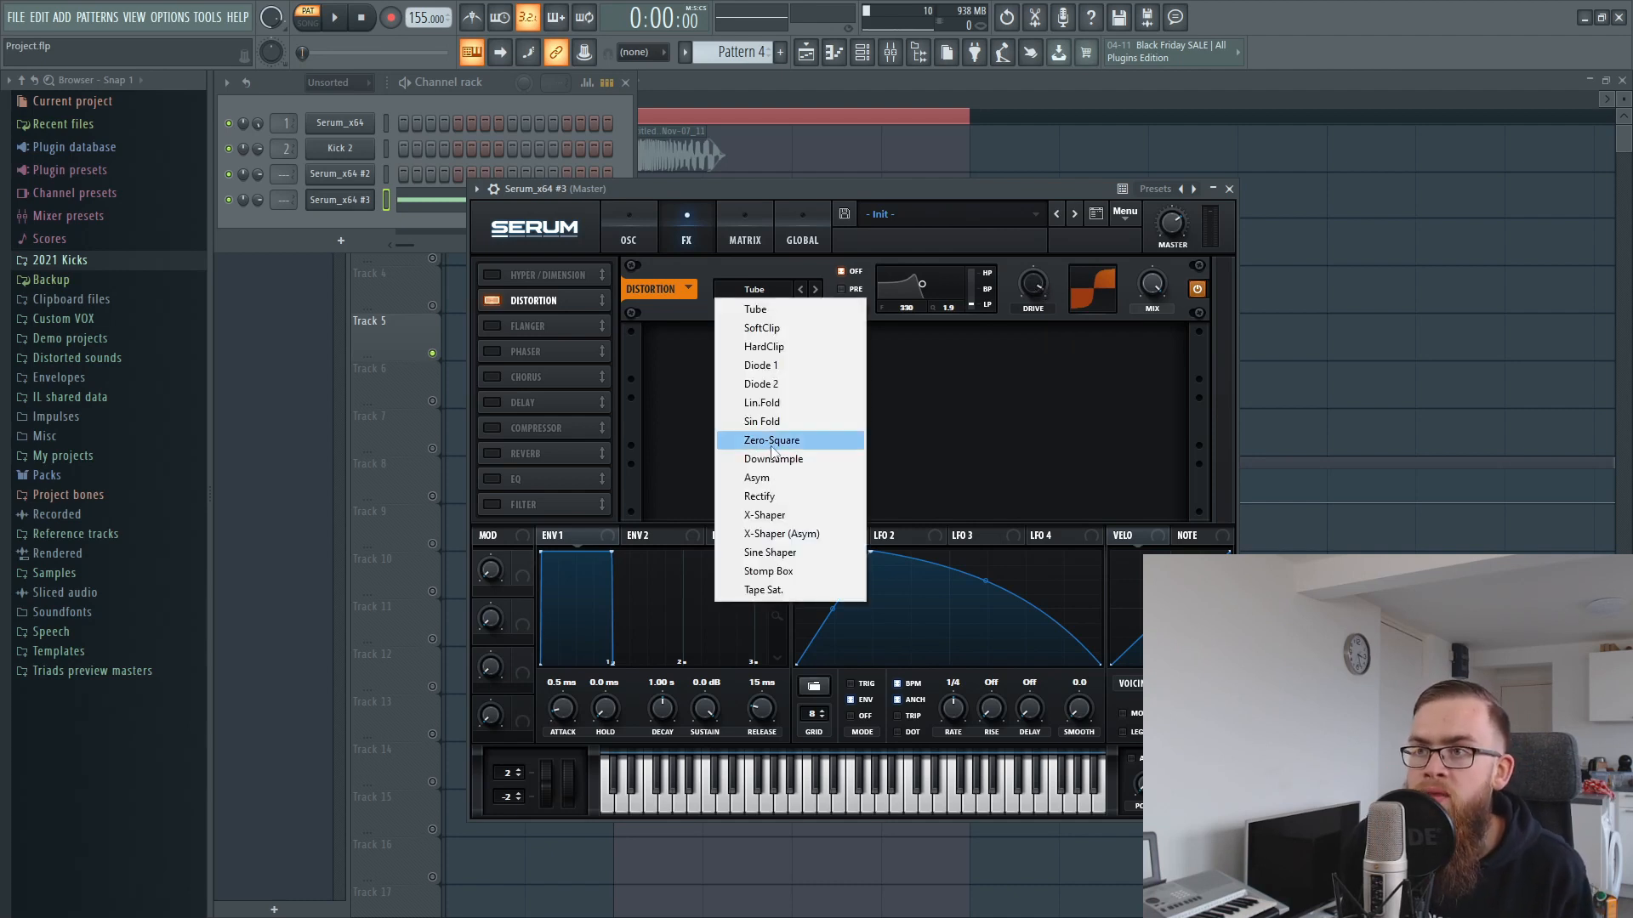
{"action": "left_click", "coordinate": [978, 399]}
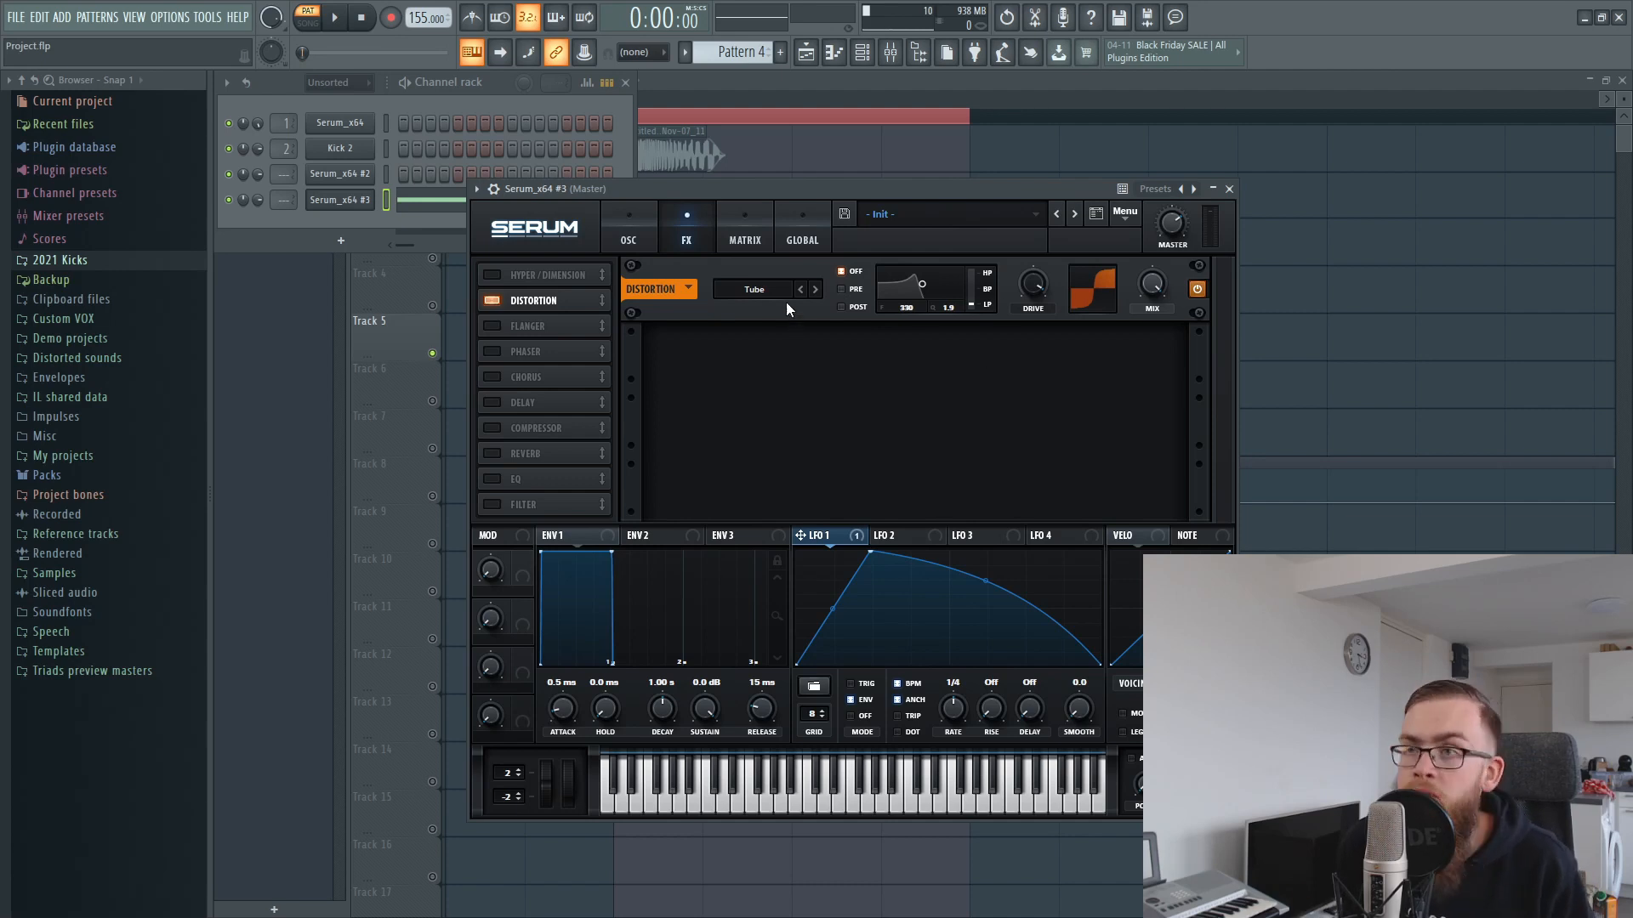
Try the Tube distortion with its drive at 59% and audition the pattern.
{"action": "left_click_drag", "start_coordinate": [1034, 287], "coordinate": [1025, 346]}
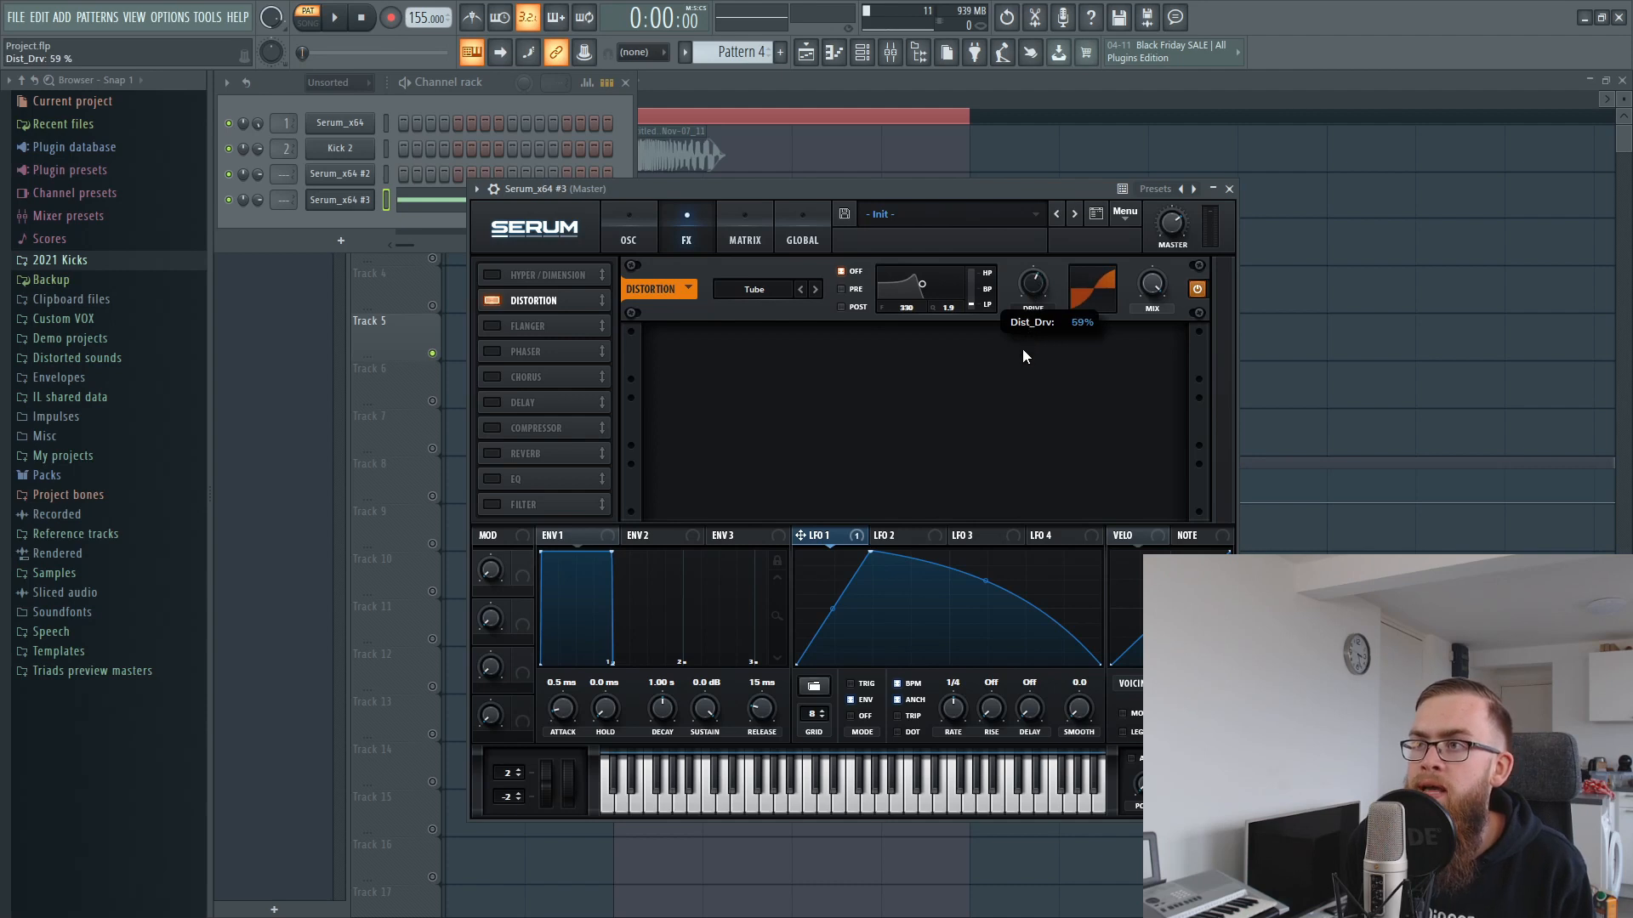
{"action": "key", "text": "space"}
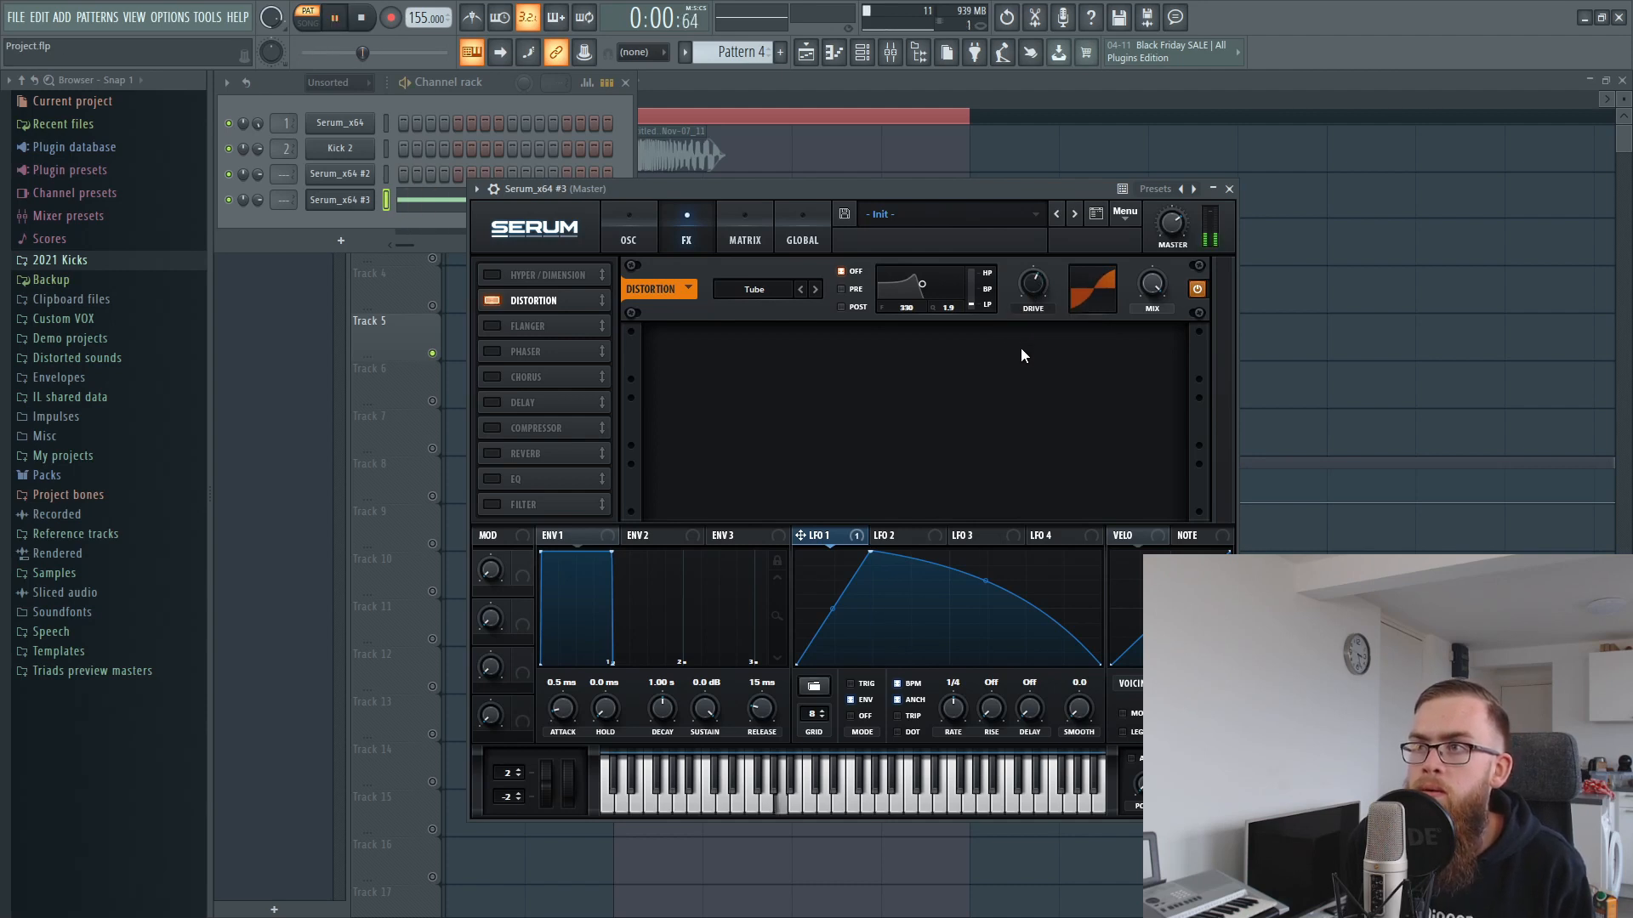
{"action": "key", "text": "space"}
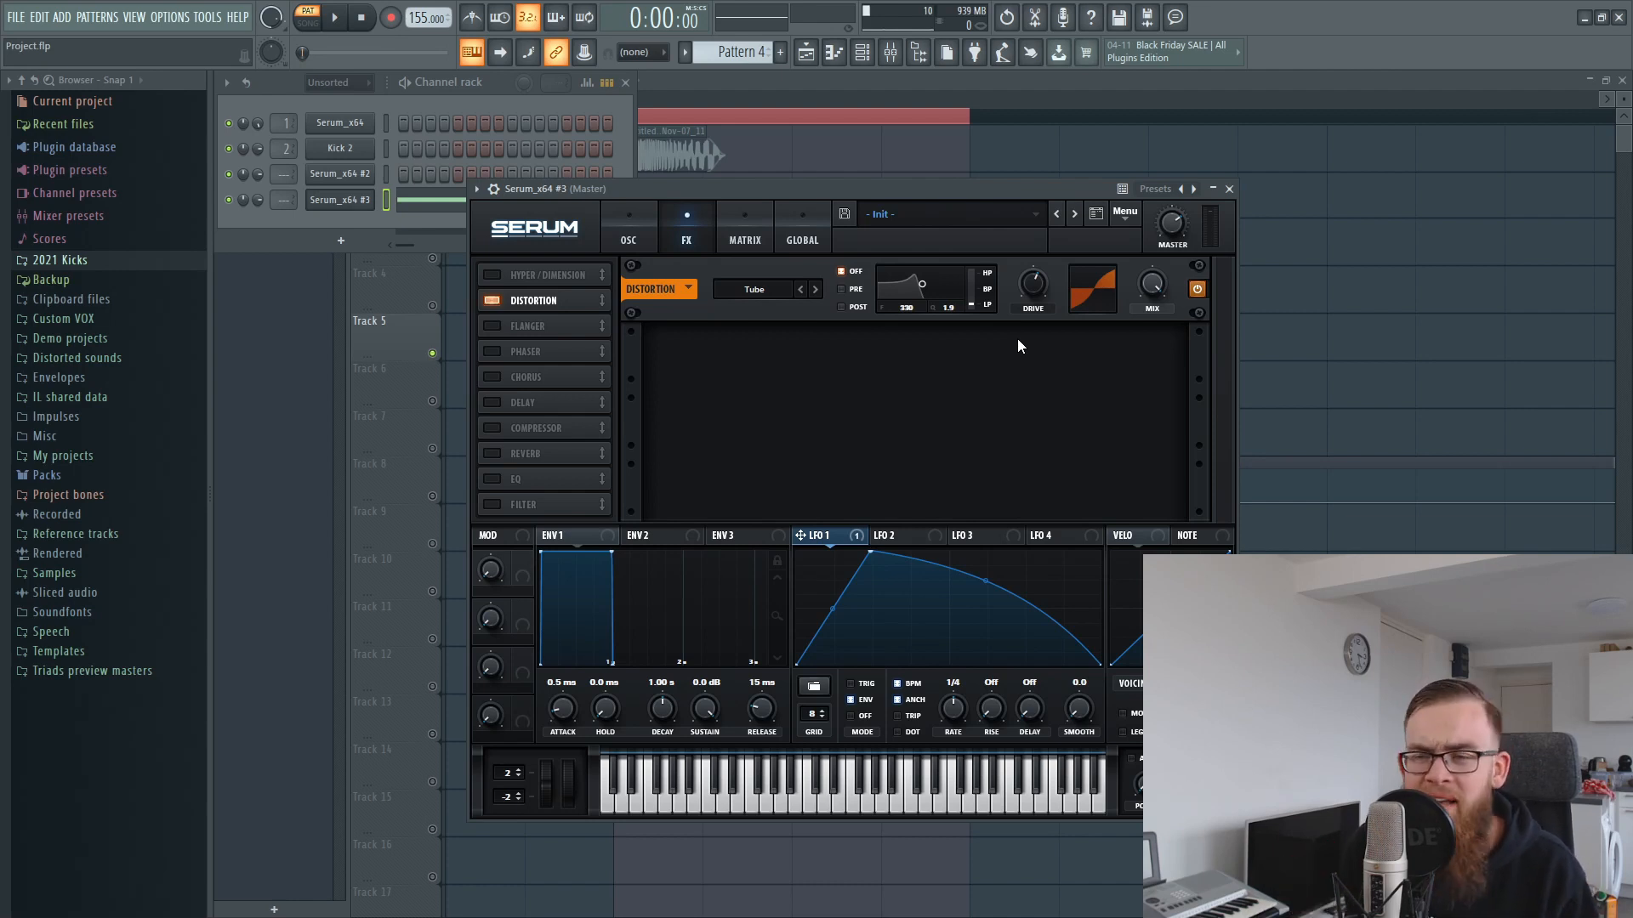
Try the Zero-Square distortion type and switch back to Tube.
{"action": "mouse_move", "coordinate": [1036, 282]}
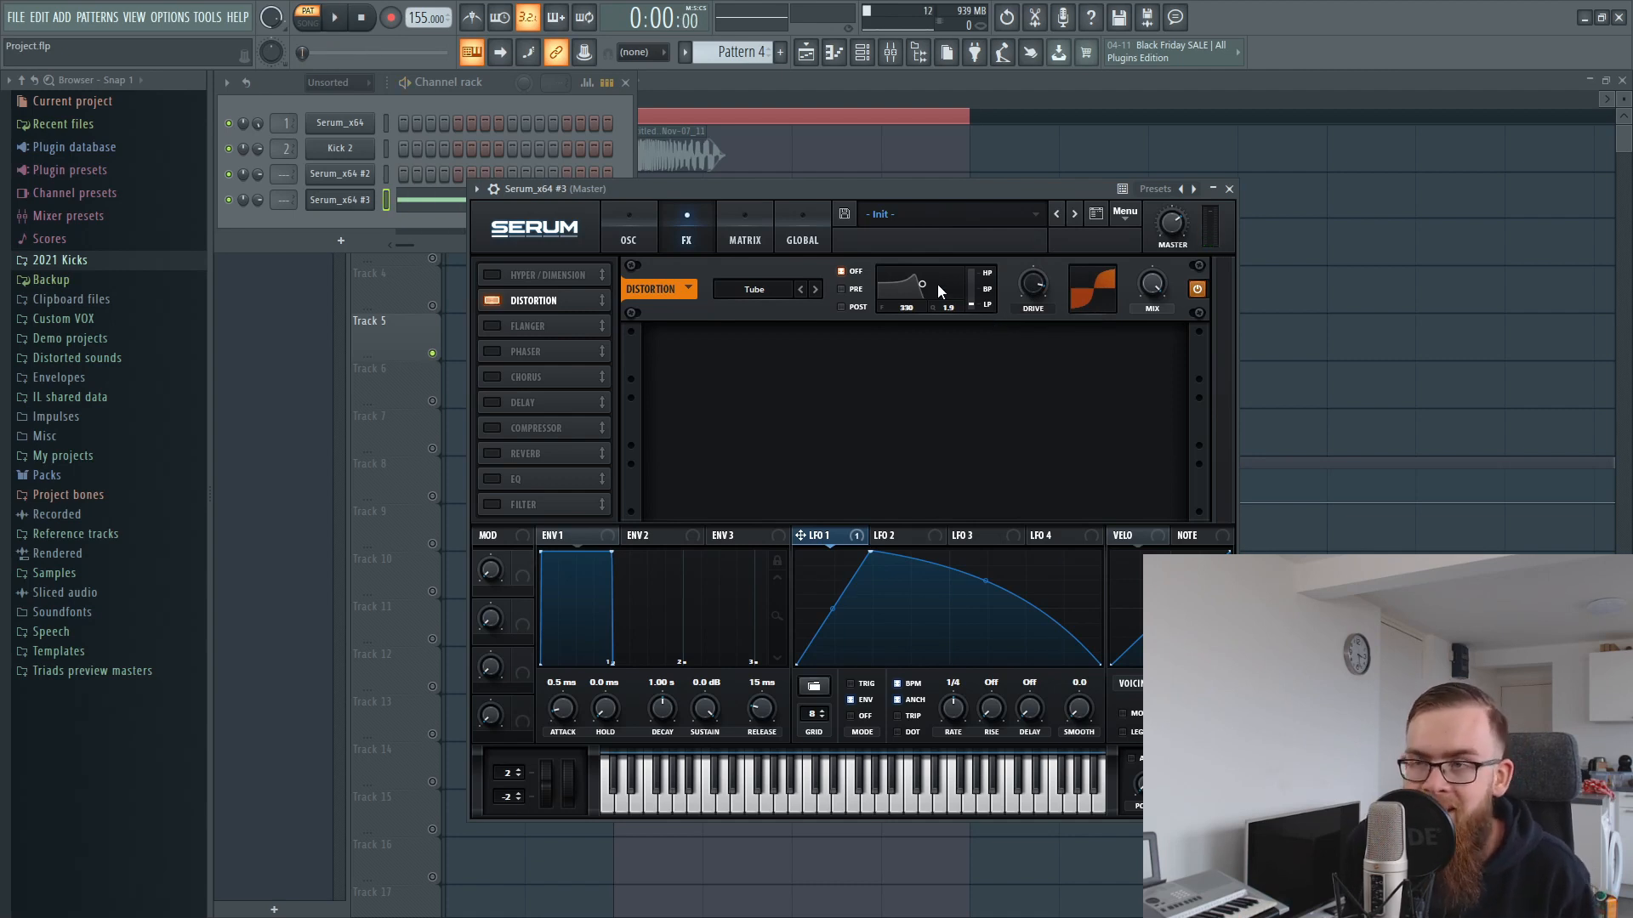
{"action": "left_click", "coordinate": [764, 289]}
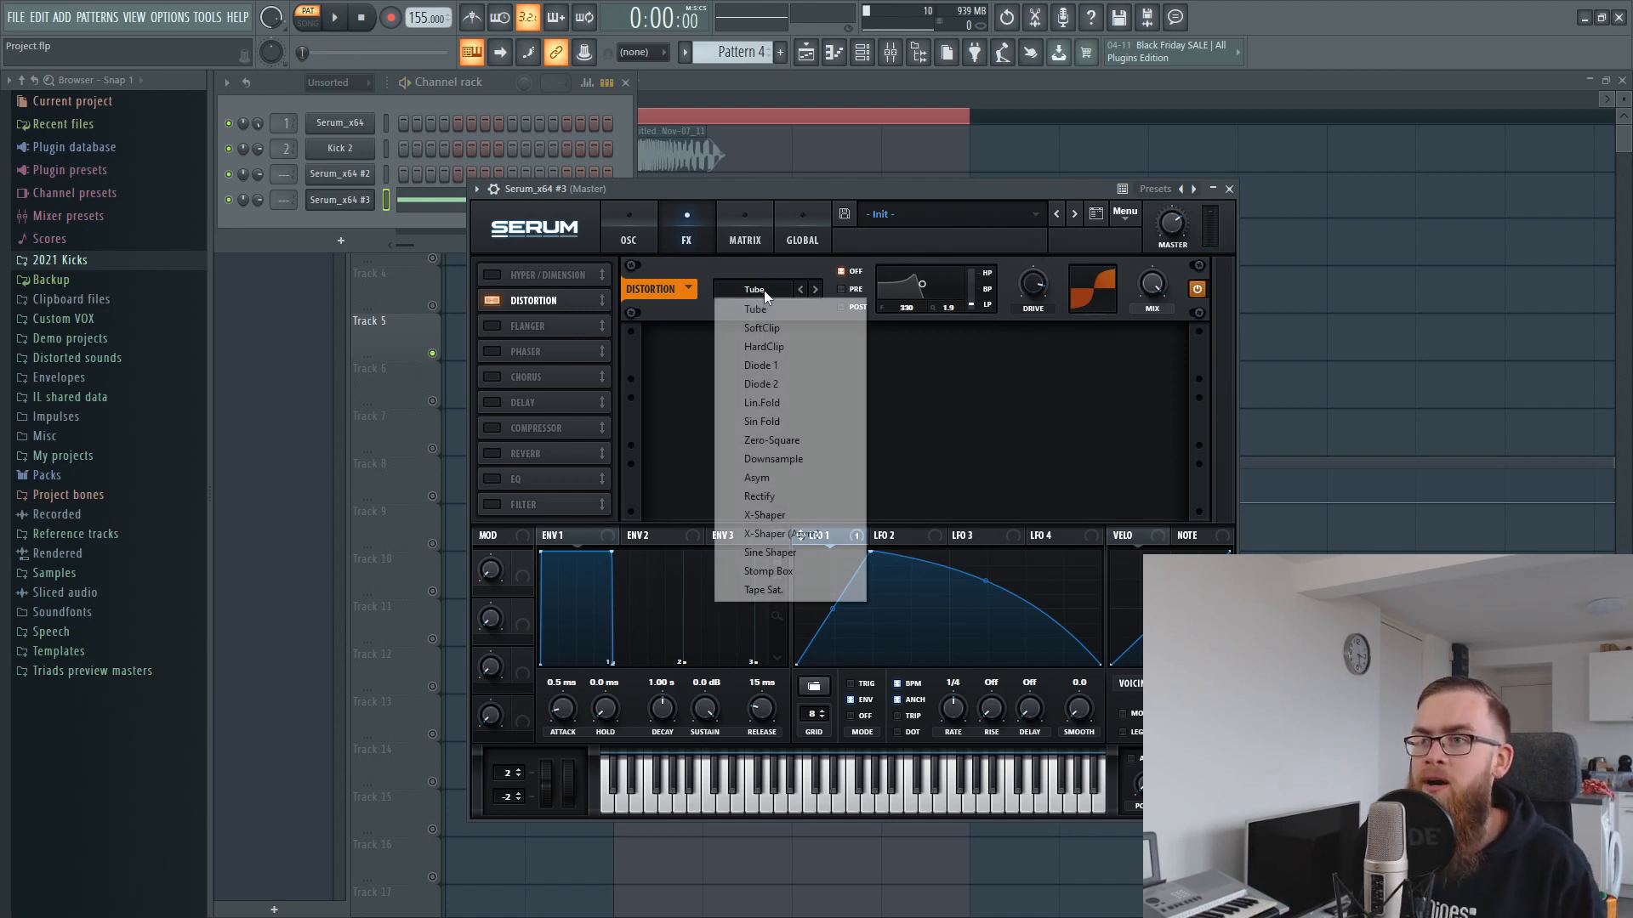
{"action": "left_click", "coordinate": [772, 441]}
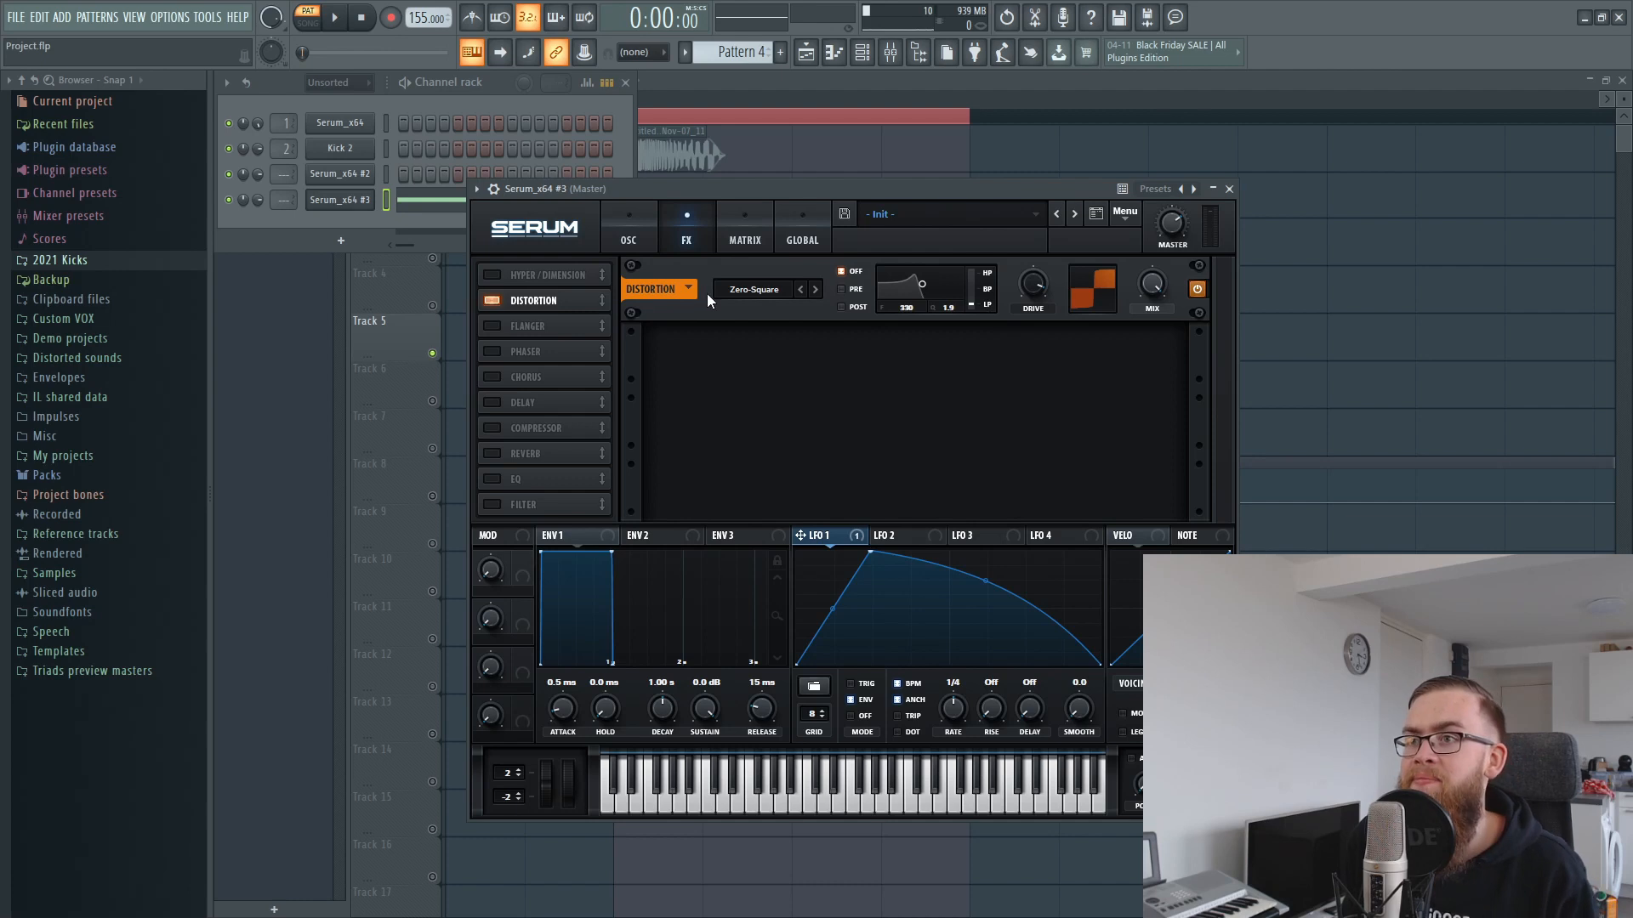
{"action": "left_click", "coordinate": [740, 290]}
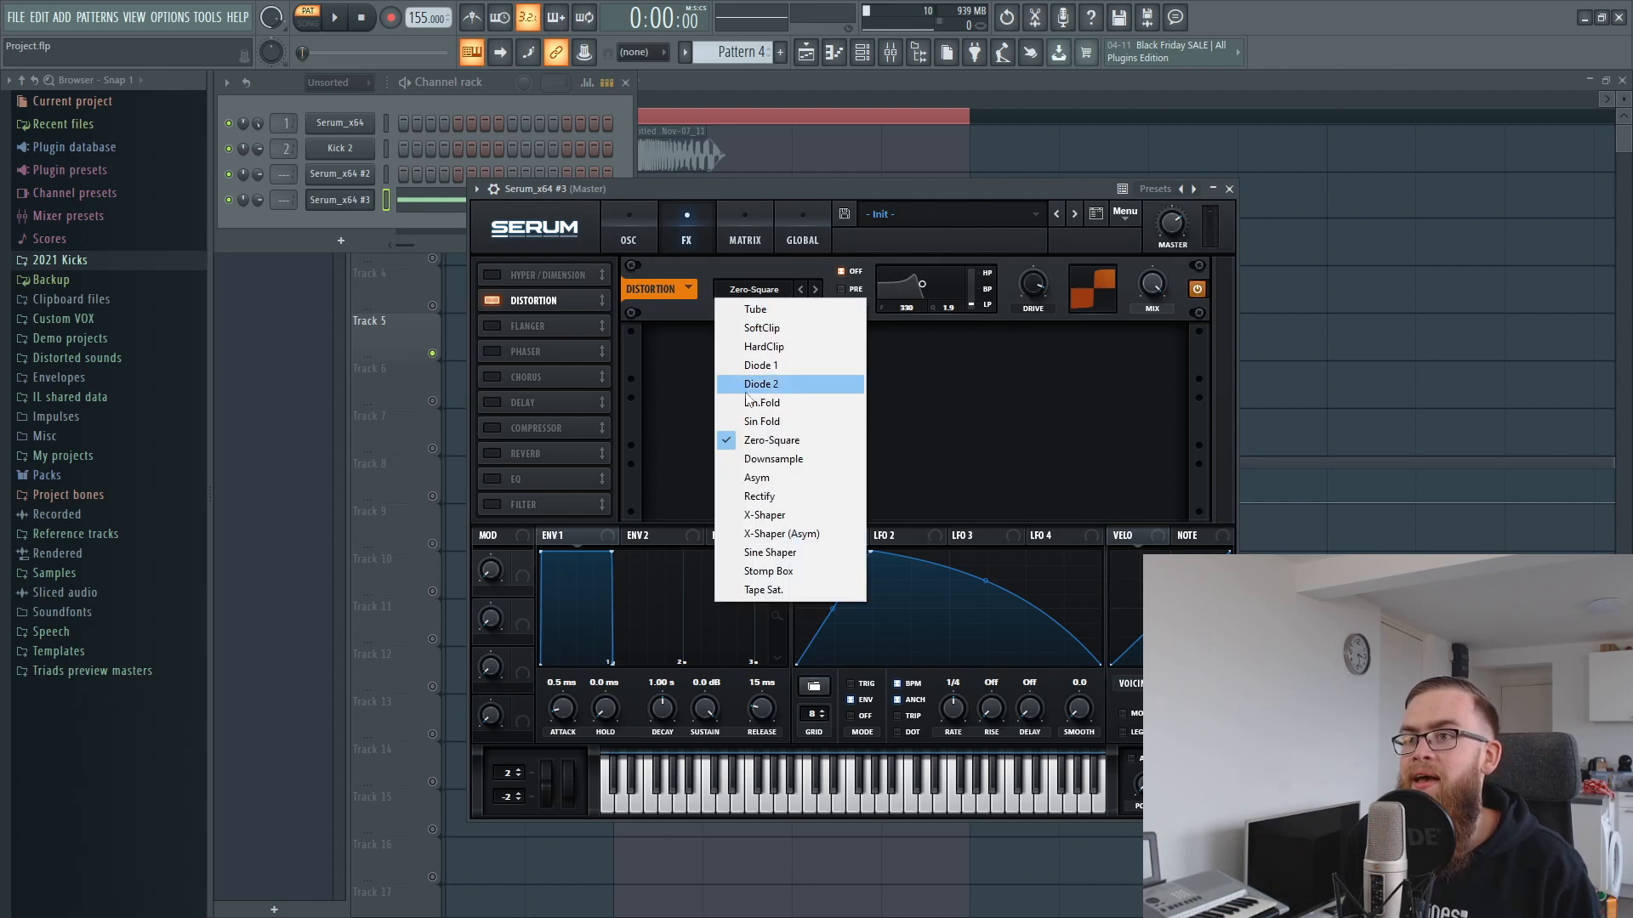
{"action": "left_click", "coordinate": [750, 310]}
Try the Tube distortion drive at 91%, audition the pattern, and readjust the drive.
{"action": "mouse_move", "coordinate": [1030, 292]}
{"action": "left_mouse_down"}
{"action": "mouse_move", "coordinate": [1024, 364]}
{"action": "mouse_move", "coordinate": [1028, 296]}
{"action": "left_mouse_up"}
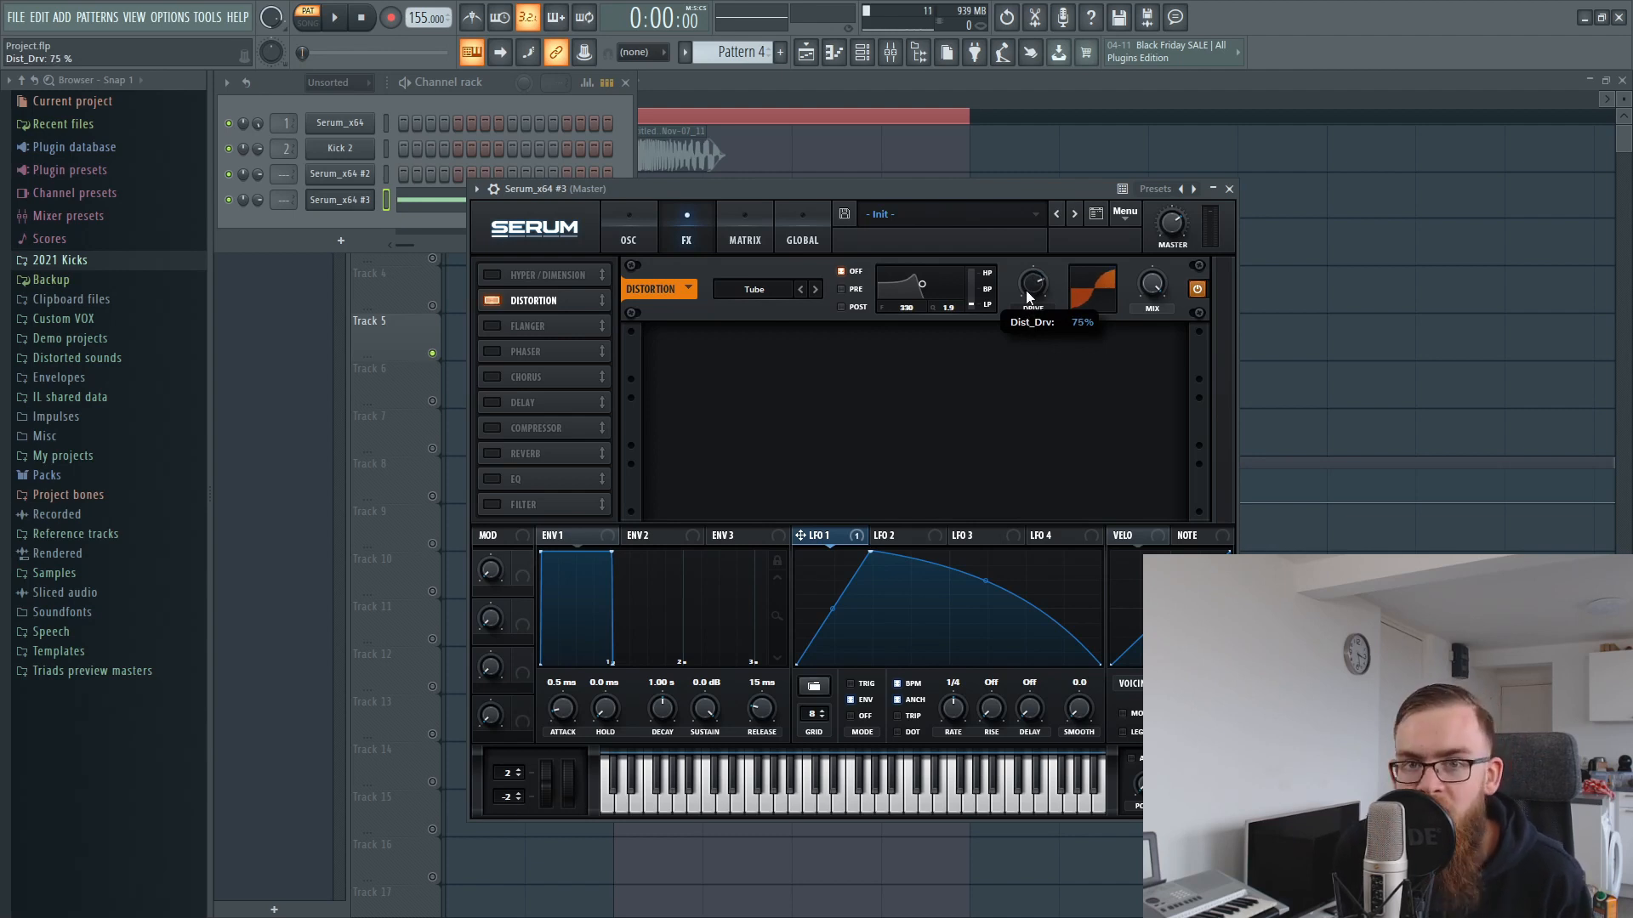
{"action": "left_click_drag", "start_coordinate": [1026, 289], "coordinate": [1029, 264]}
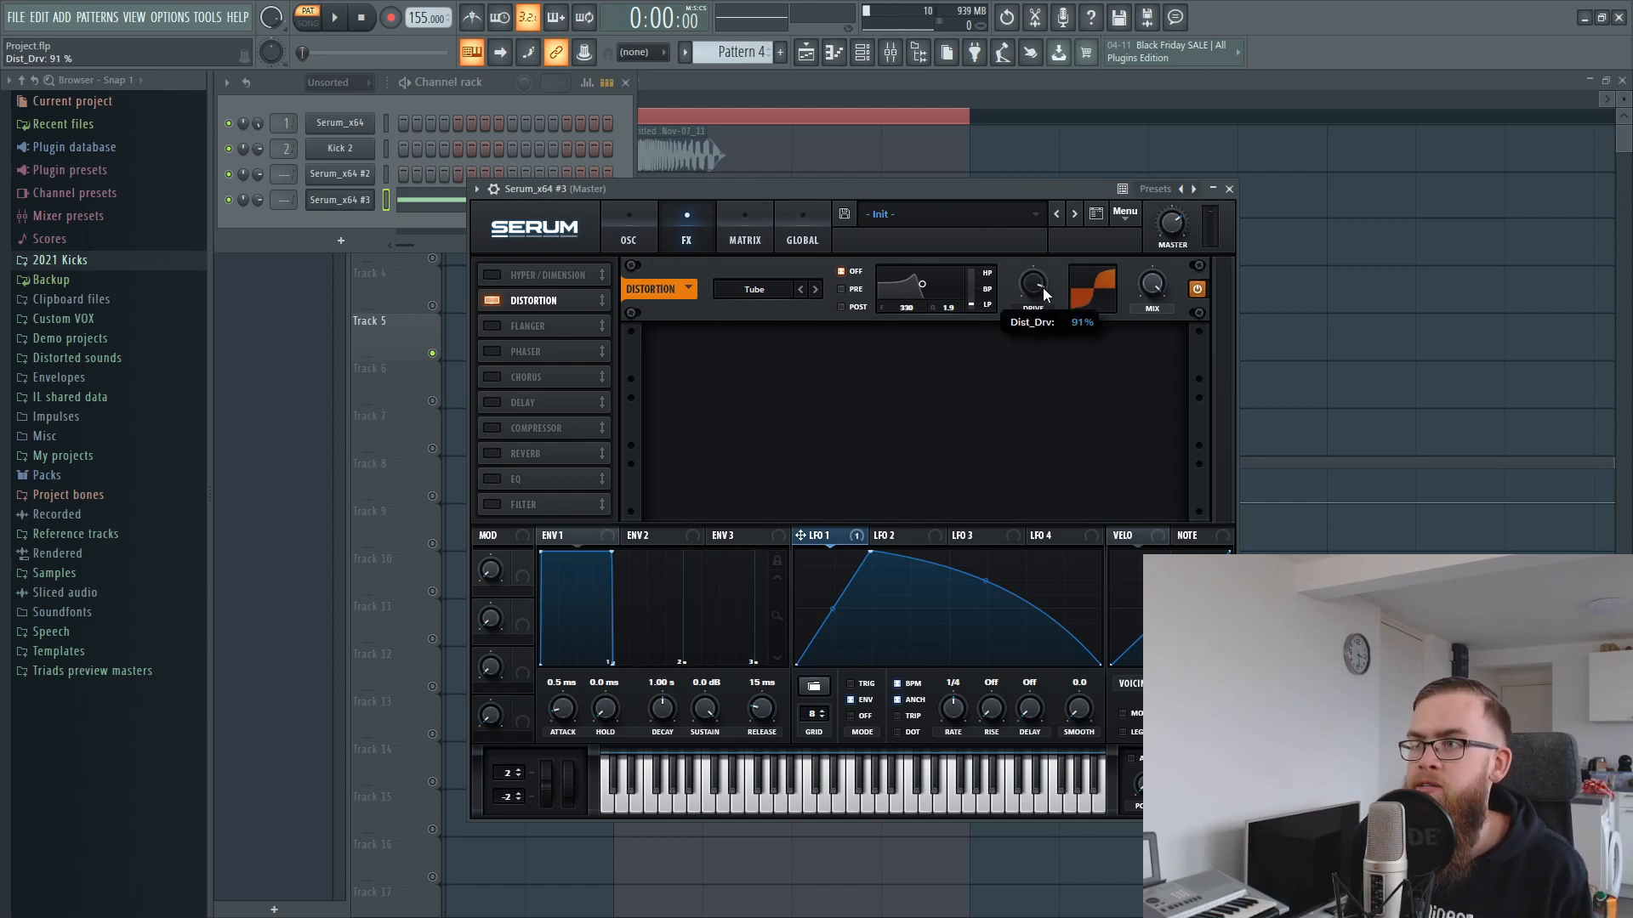
{"action": "key", "text": "space"}
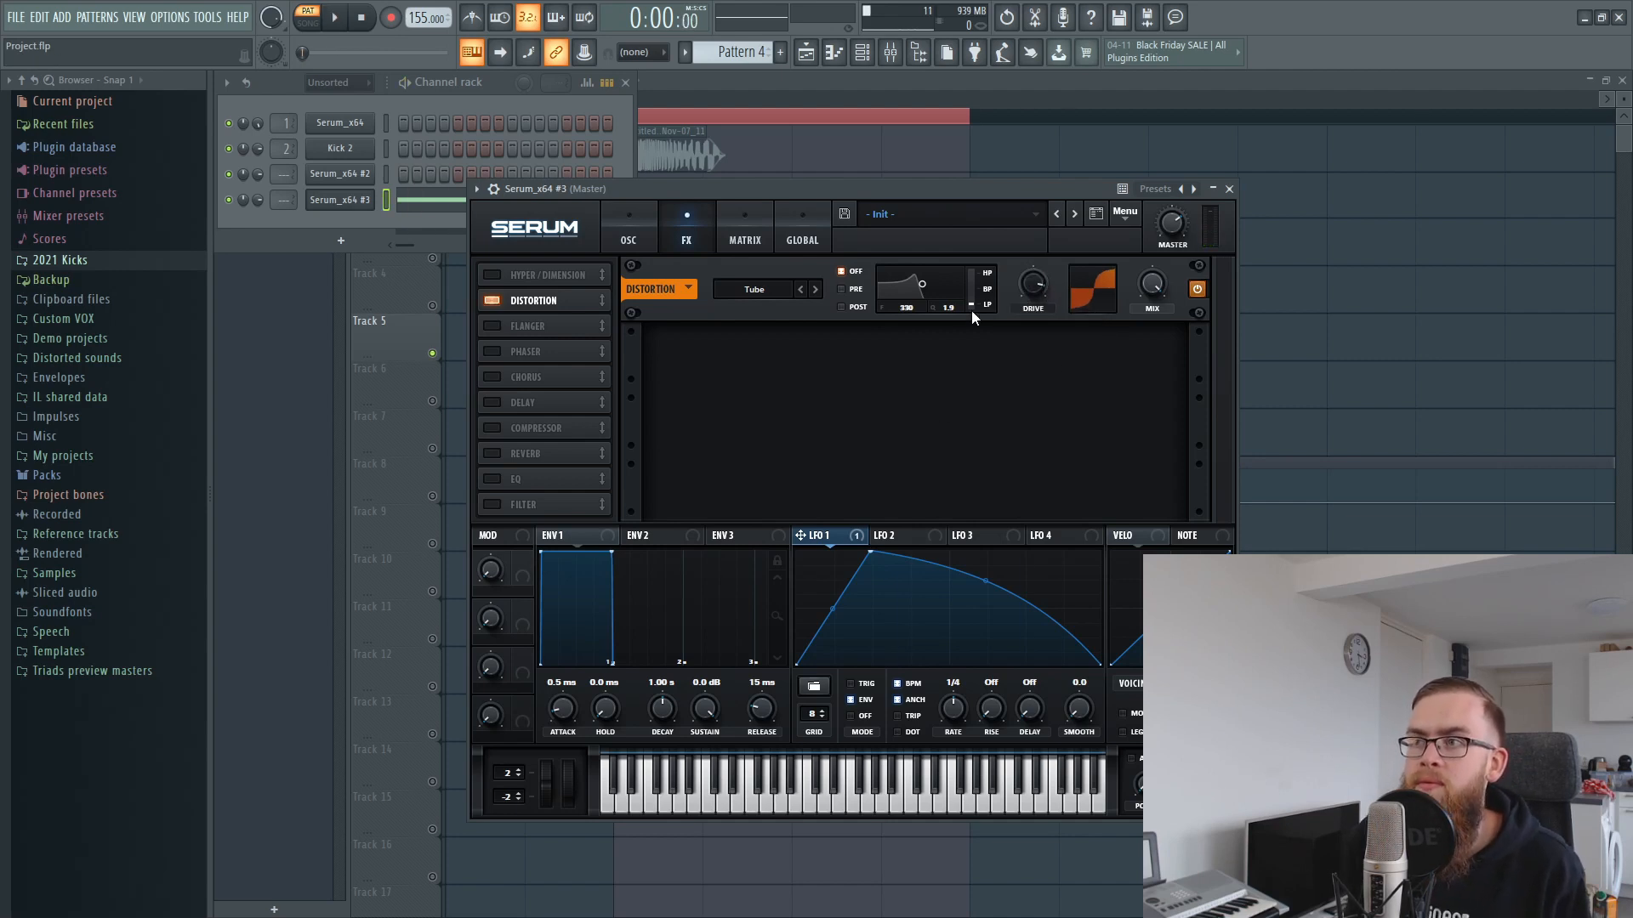
{"action": "left_click_drag", "start_coordinate": [1034, 295], "coordinate": [1036, 285]}
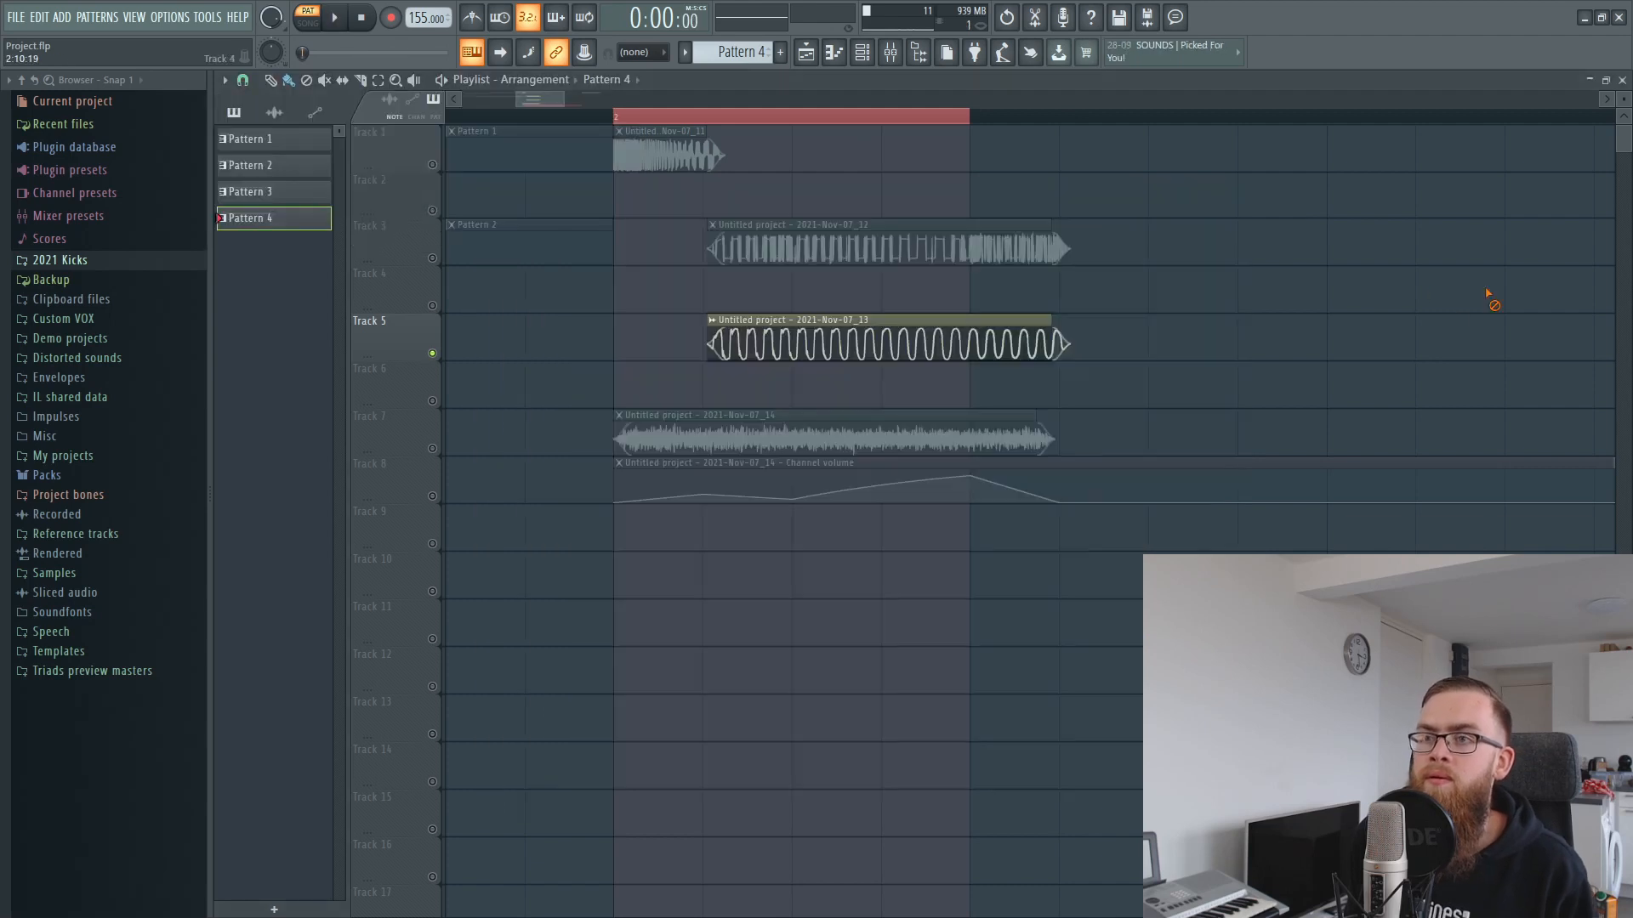
Return to the playlist and play the rendered Track 5 clip on its own in song mode.
{"action": "key", "text": "ctrl+a"}
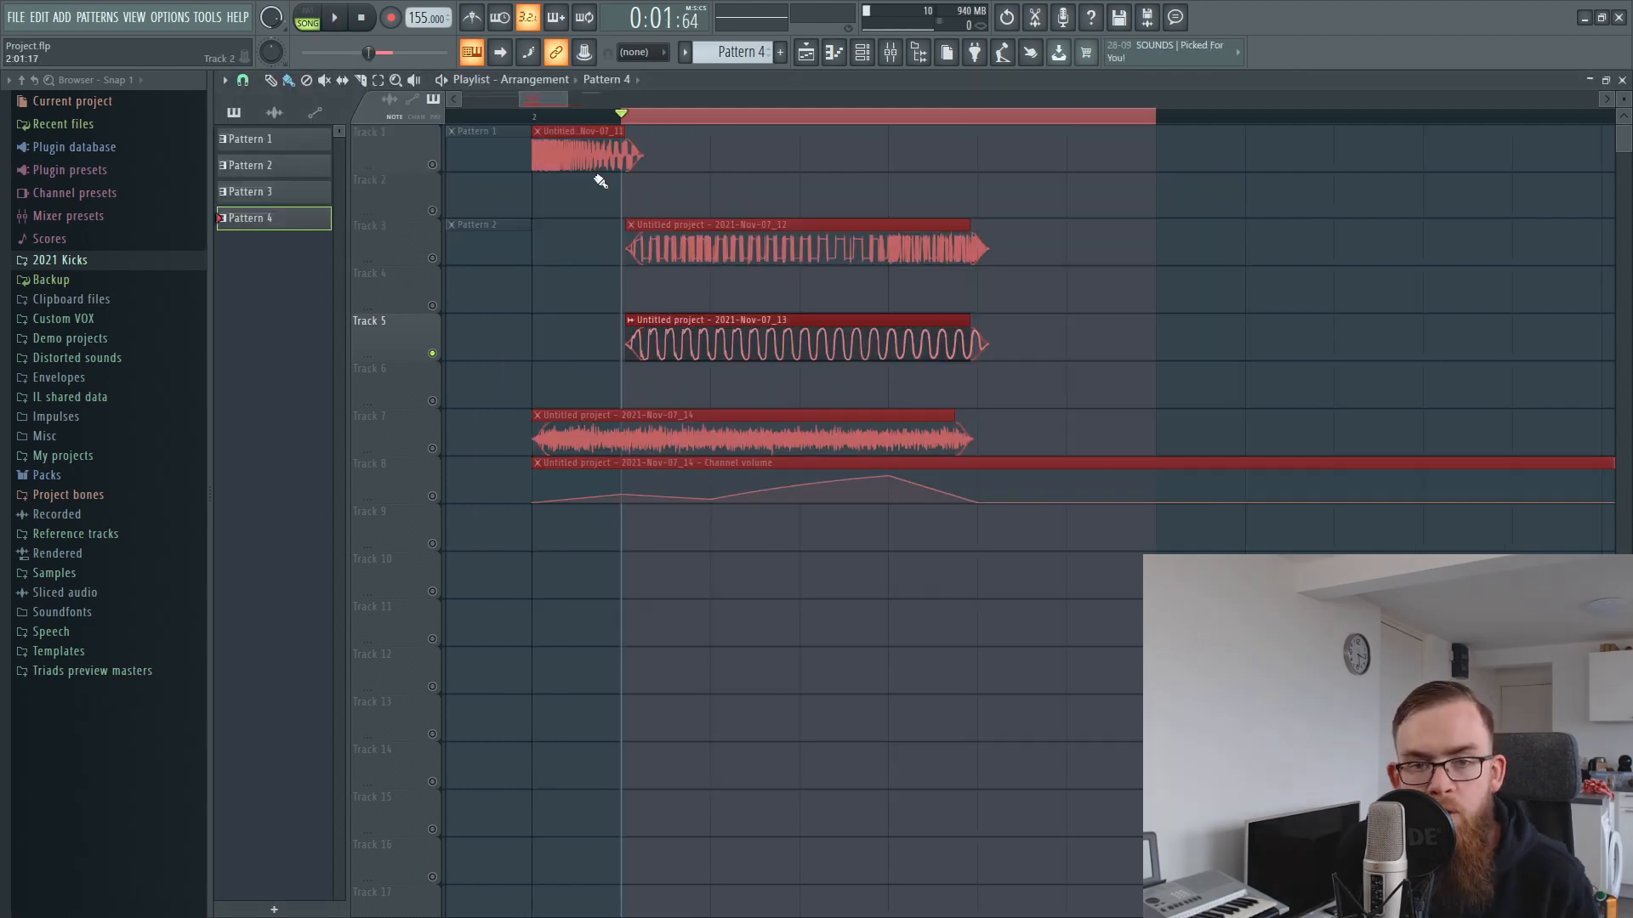
{"action": "left_click", "coordinate": [1155, 266]}
{"action": "key", "text": "space"}
{"action": "key", "text": "space"}
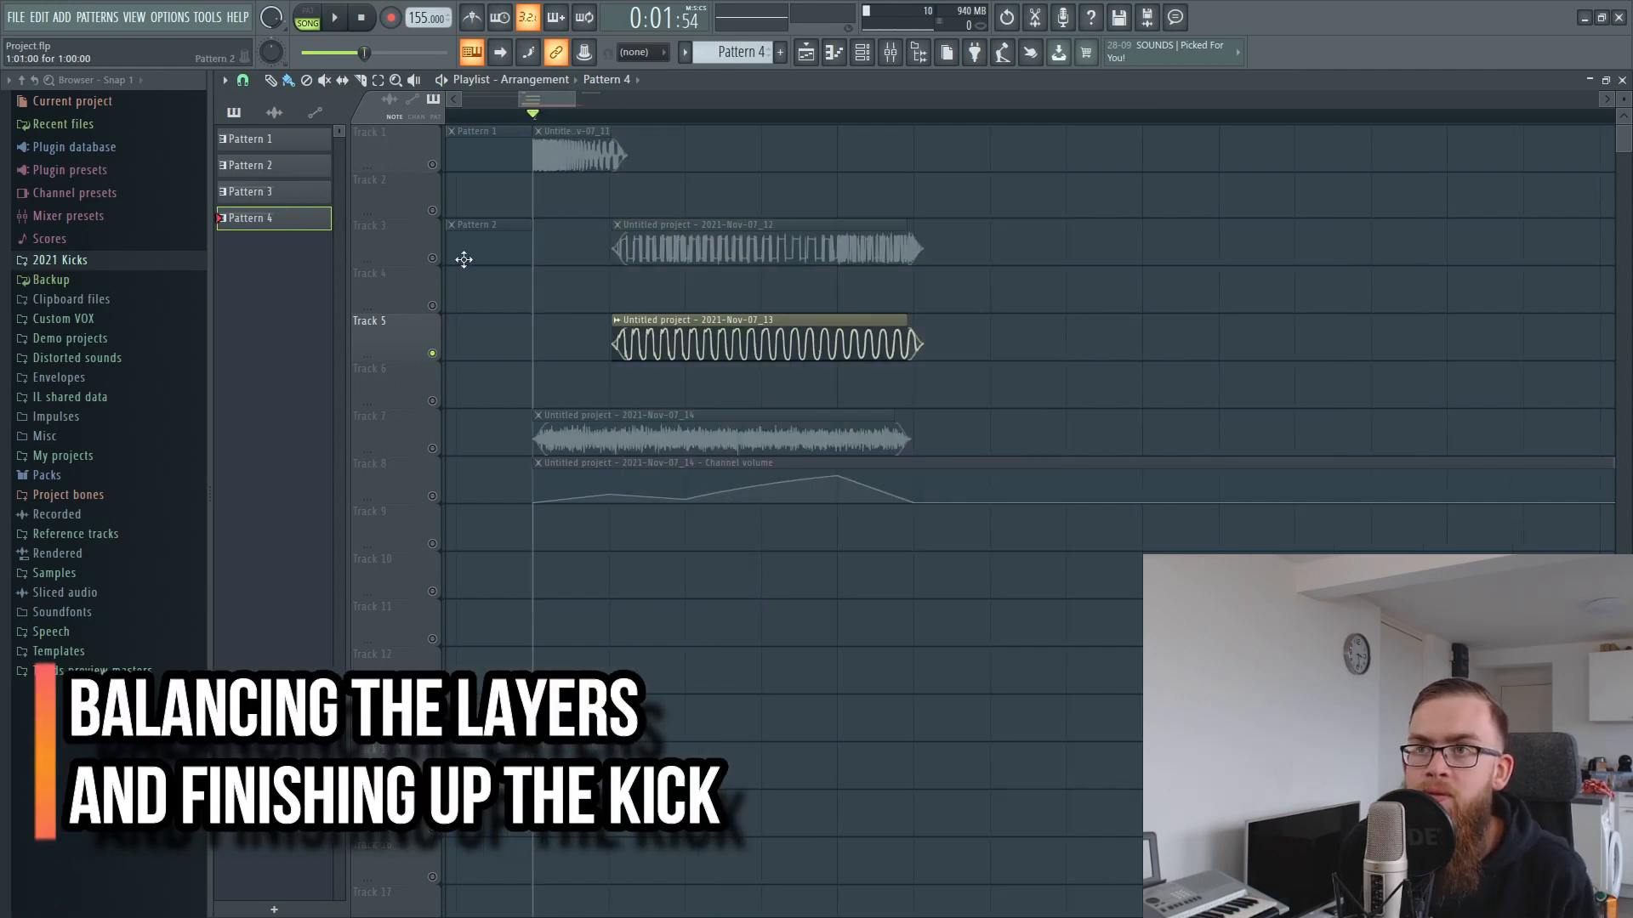
Unmute Track 3 alongside Track 5 and select bar 2 as the playback range.
{"action": "left_click", "coordinate": [433, 258]}
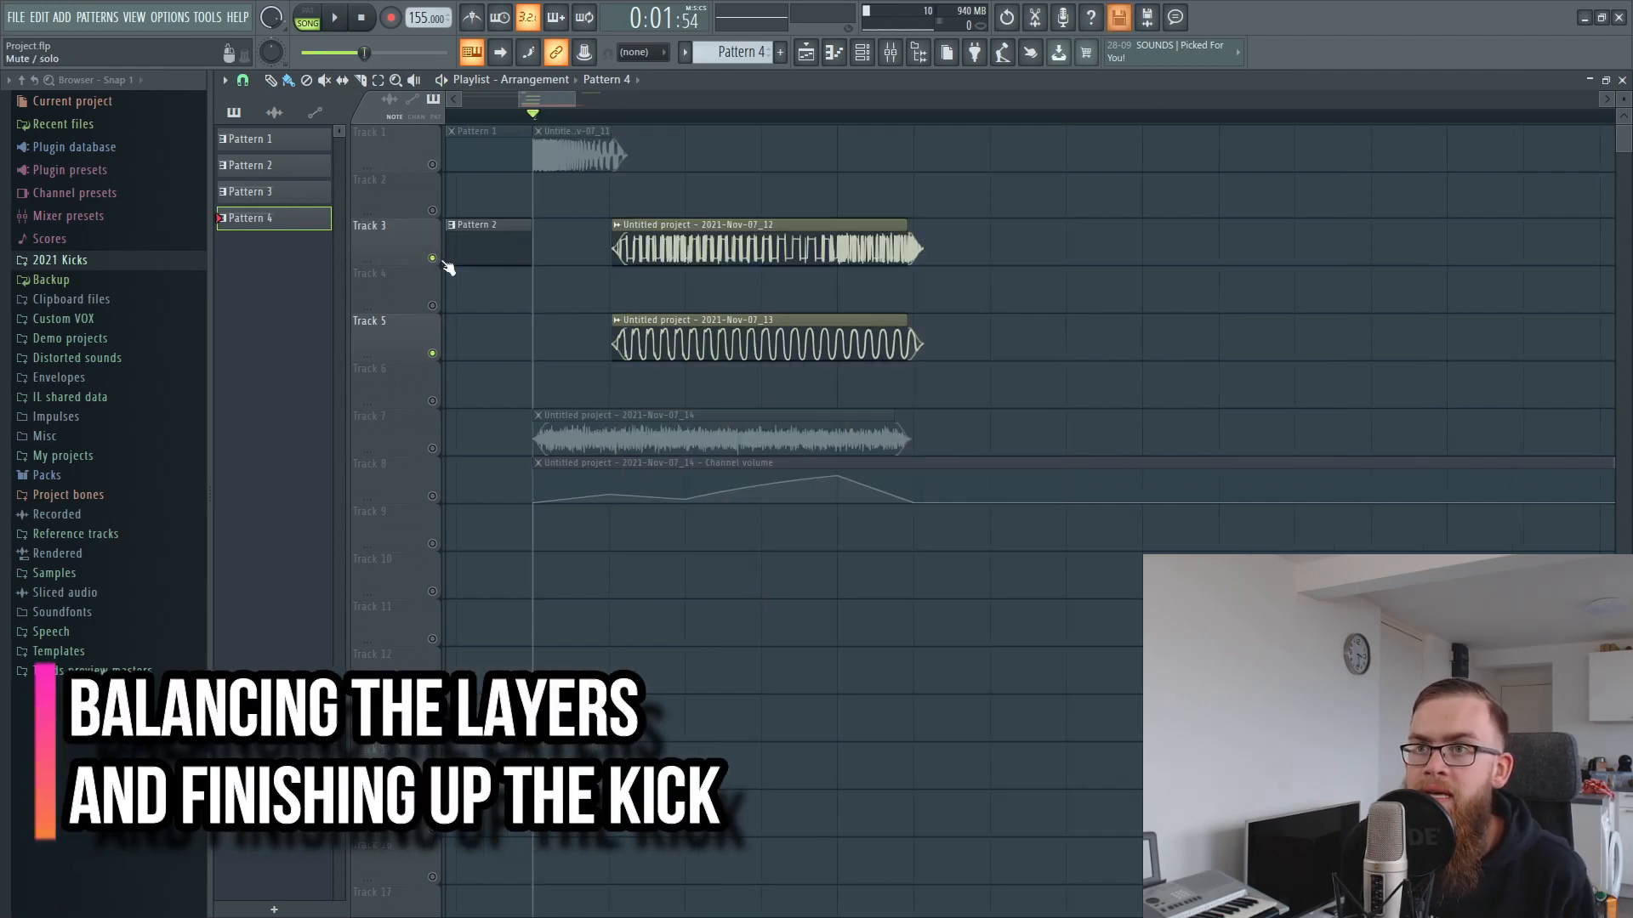
{"action": "left_click_drag", "start_coordinate": [536, 112], "coordinate": [837, 112]}
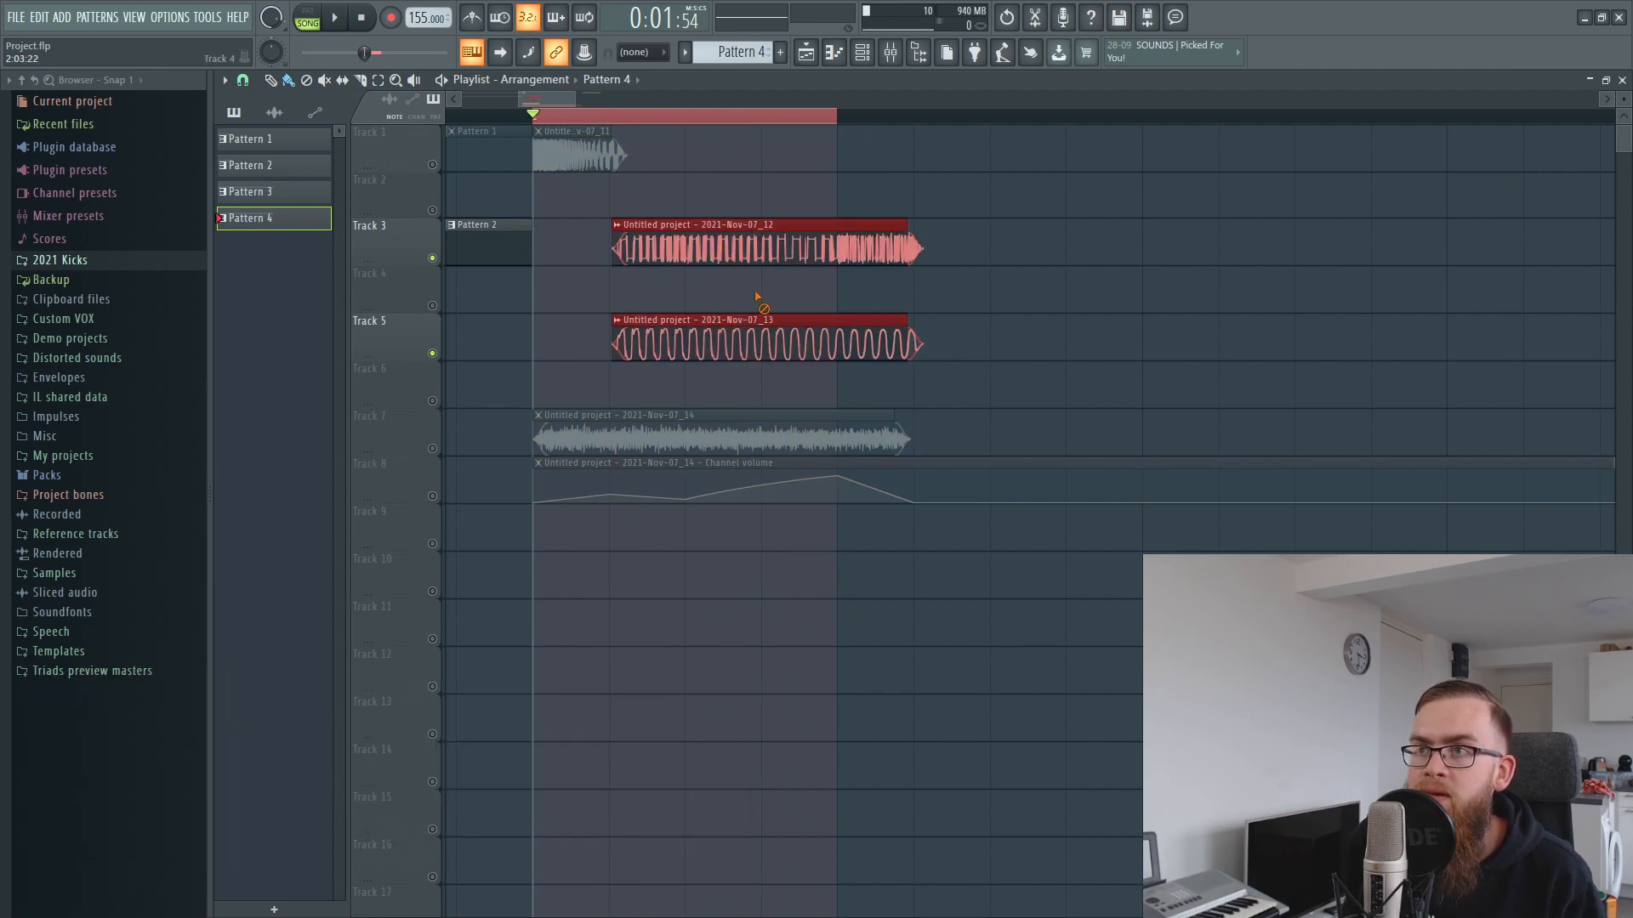
{"action": "right_click", "coordinate": [755, 296]}
Try overlaying the Track 5 clip on the Track 3 clip to compare their waveforms, and separate them onto their own tracks again.
{"action": "left_click_drag", "start_coordinate": [729, 330], "coordinate": [695, 224]}
{"action": "key", "text": "ctrl+z"}
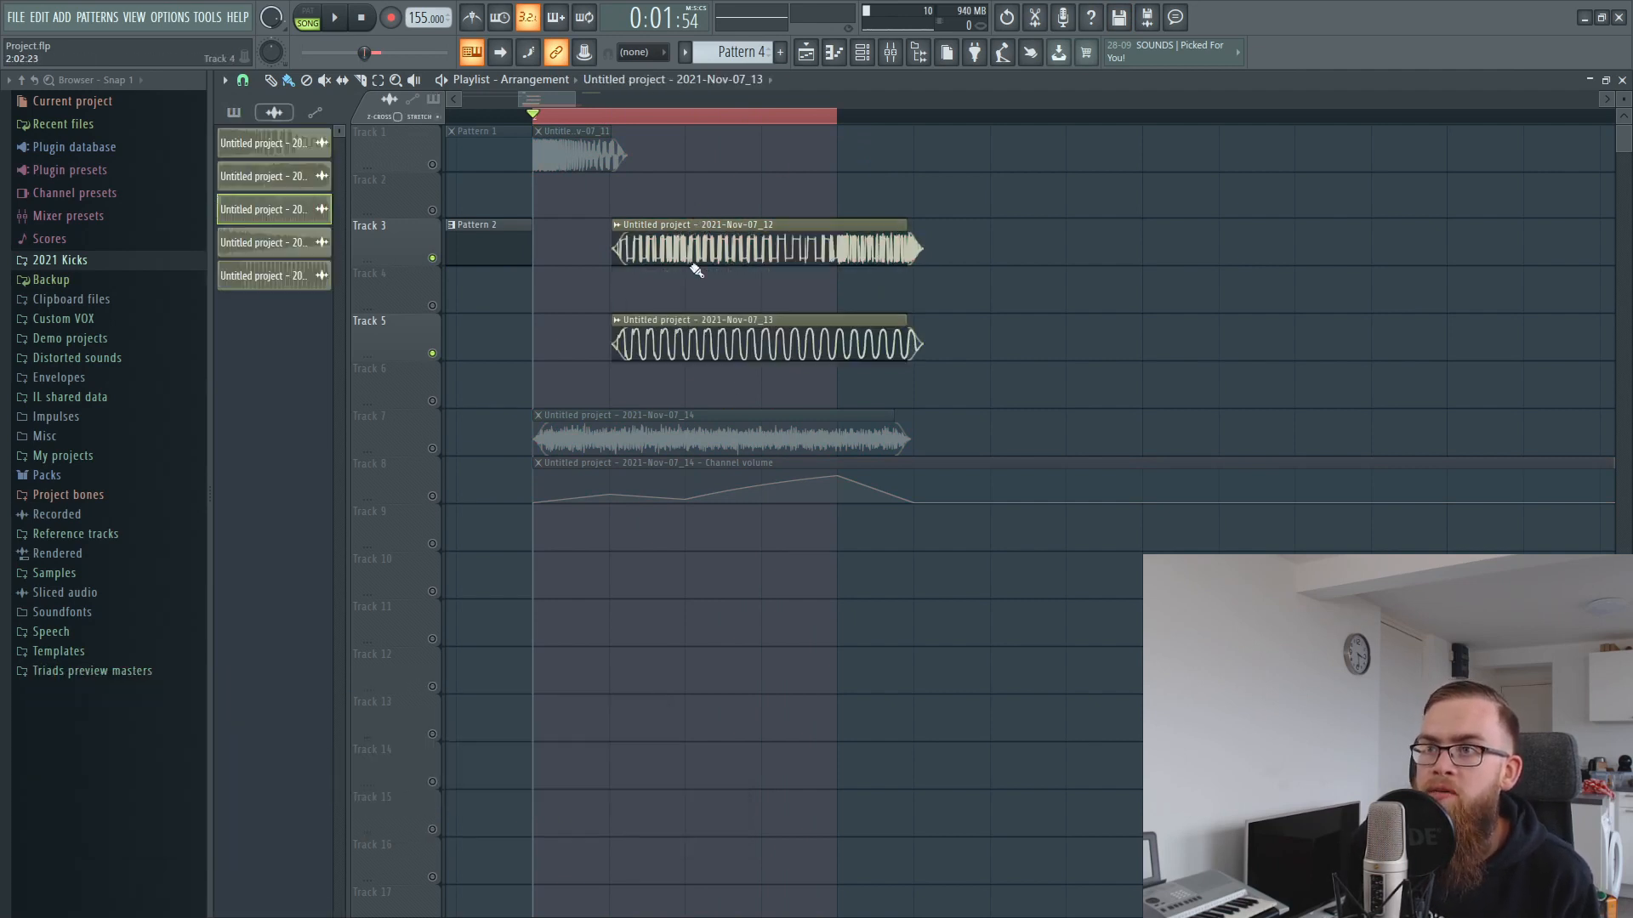
{"action": "scroll", "coordinate": [714, 117], "scroll_direction": "up", "scroll_amount": 3}
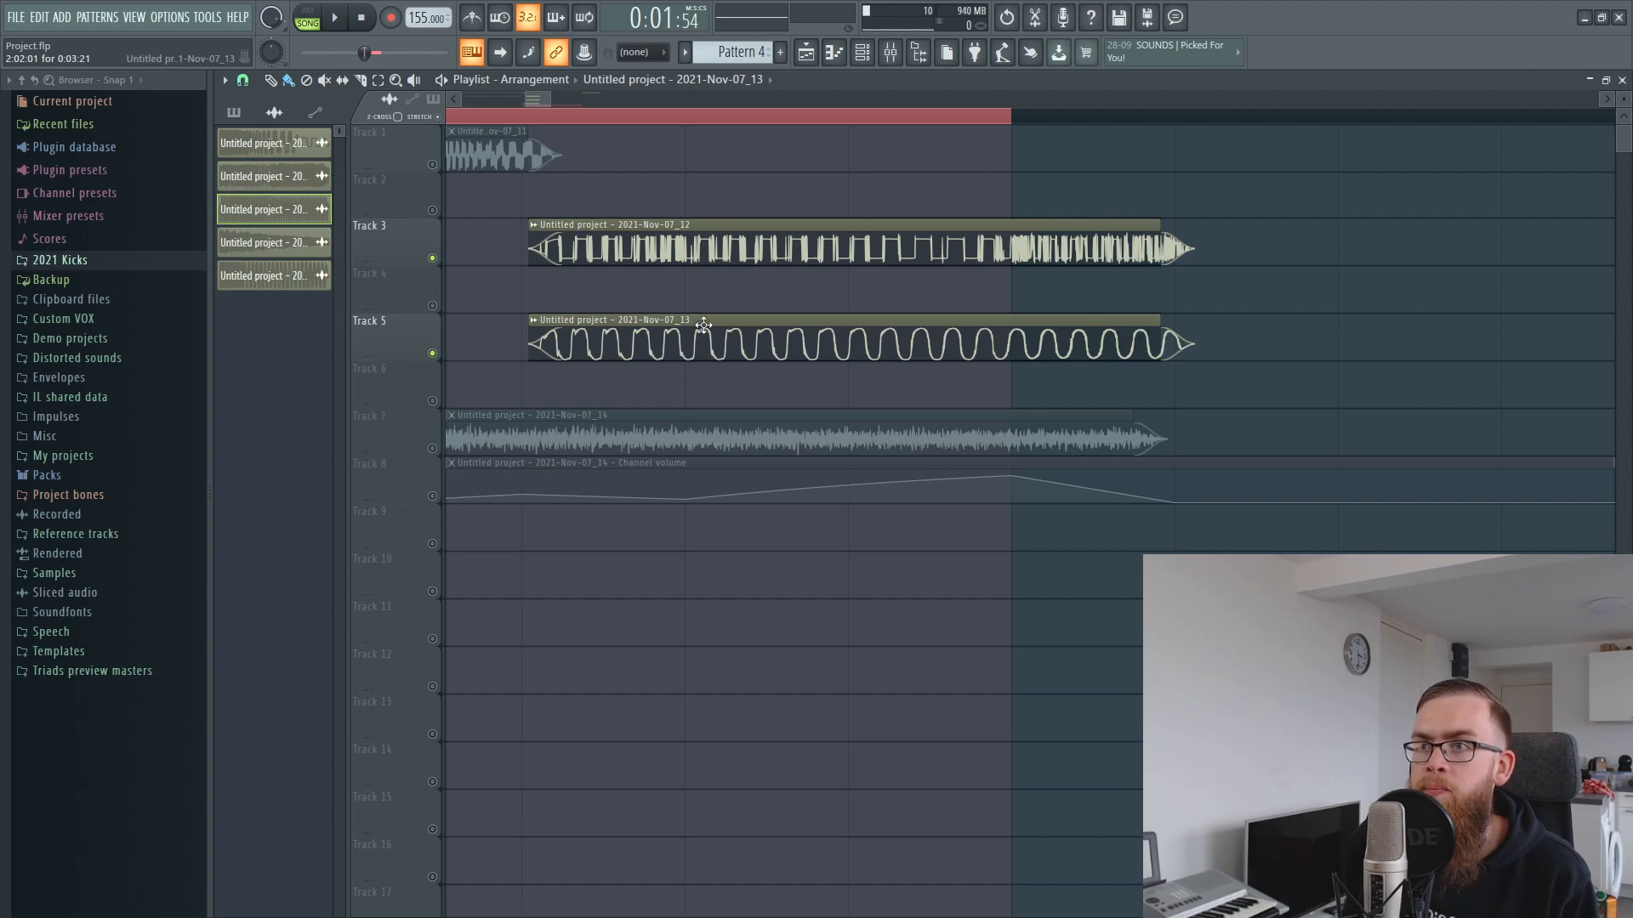
{"action": "left_click_drag", "start_coordinate": [745, 336], "coordinate": [749, 247]}
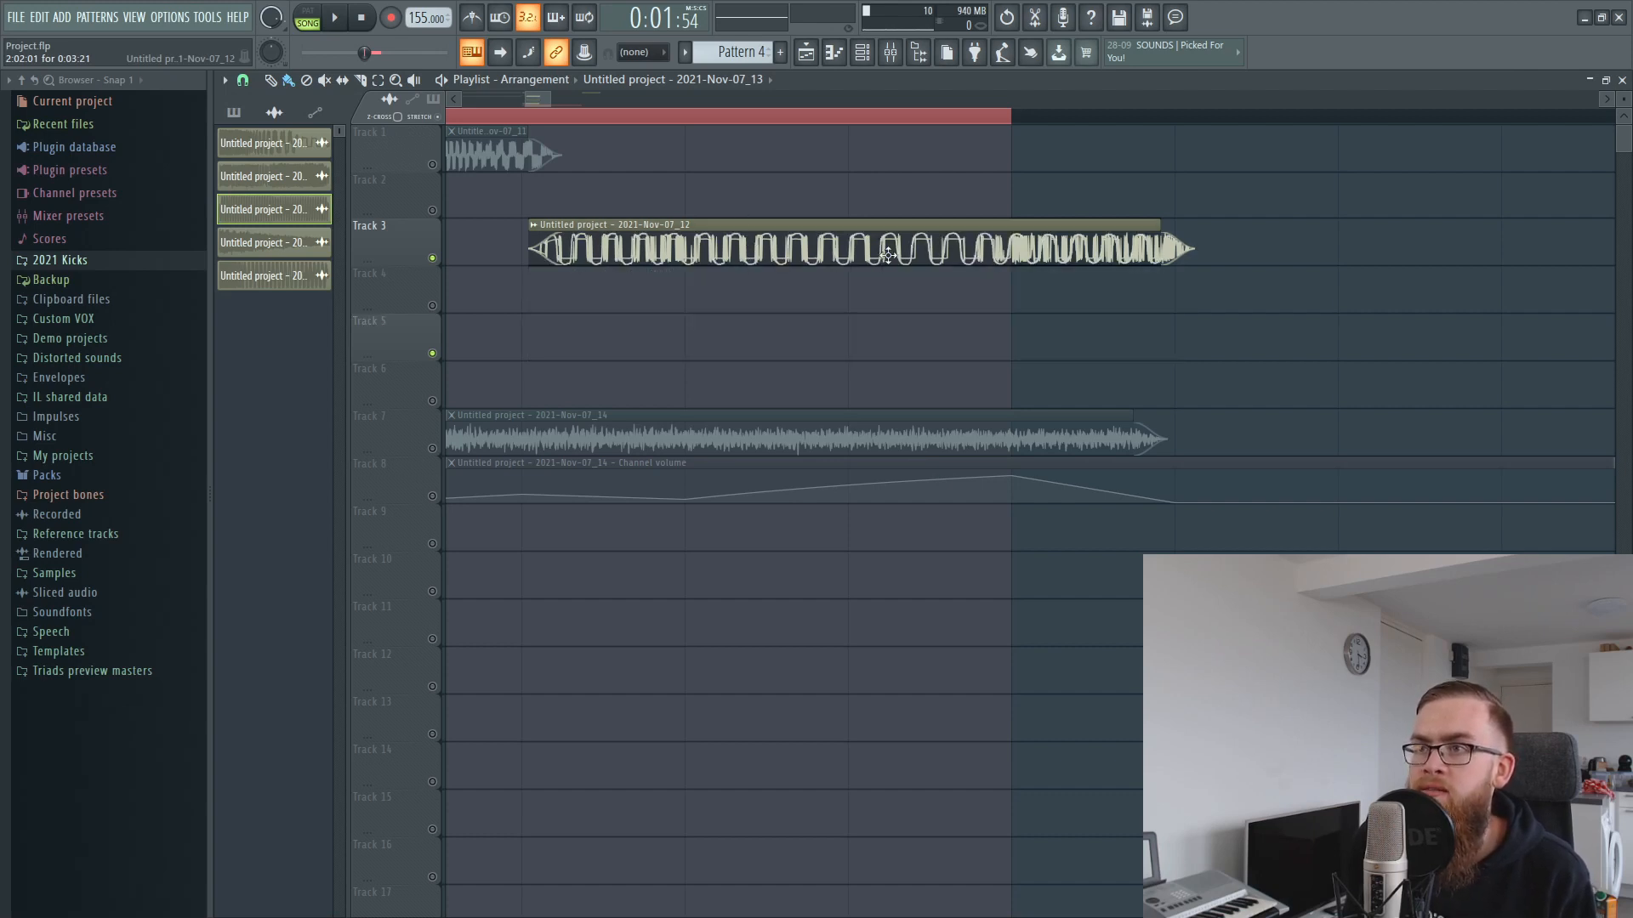
{"action": "left_click_drag", "start_coordinate": [885, 255], "coordinate": [794, 320]}
{"action": "left_click_drag", "start_coordinate": [784, 204], "coordinate": [782, 250]}
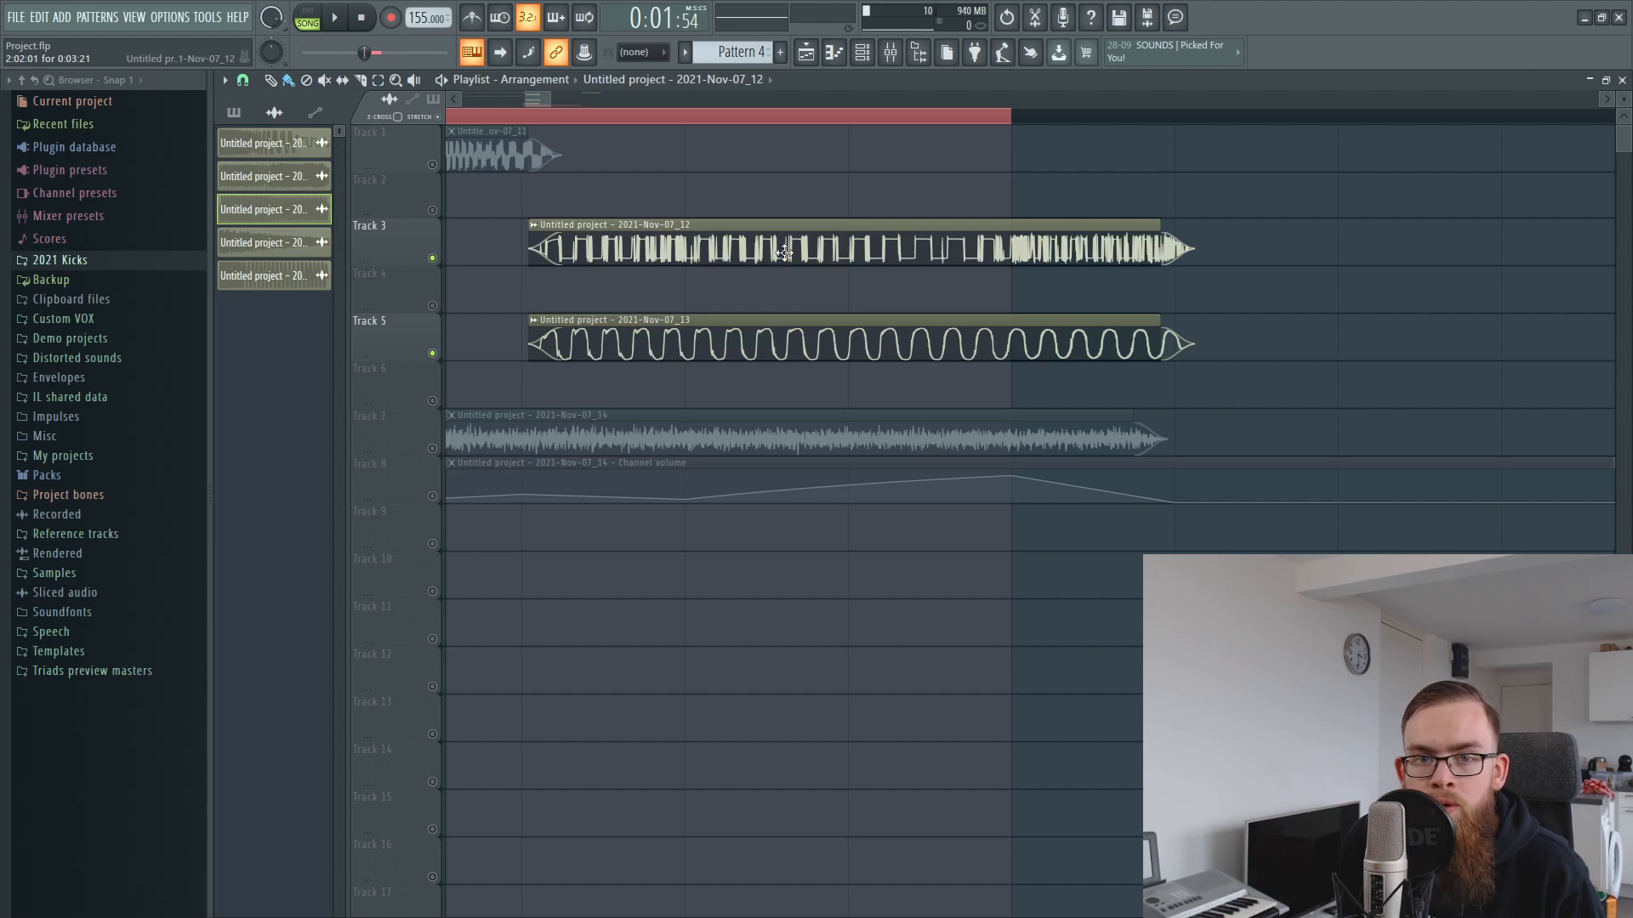
Play the Track 3 and Track 5 layers together while watching their levels in the mixer.
{"action": "mouse_move", "coordinate": [763, 350]}
{"action": "left_mouse_down"}
{"action": "mouse_move", "coordinate": [773, 222]}
{"action": "mouse_move", "coordinate": [758, 370]}
{"action": "left_mouse_up"}
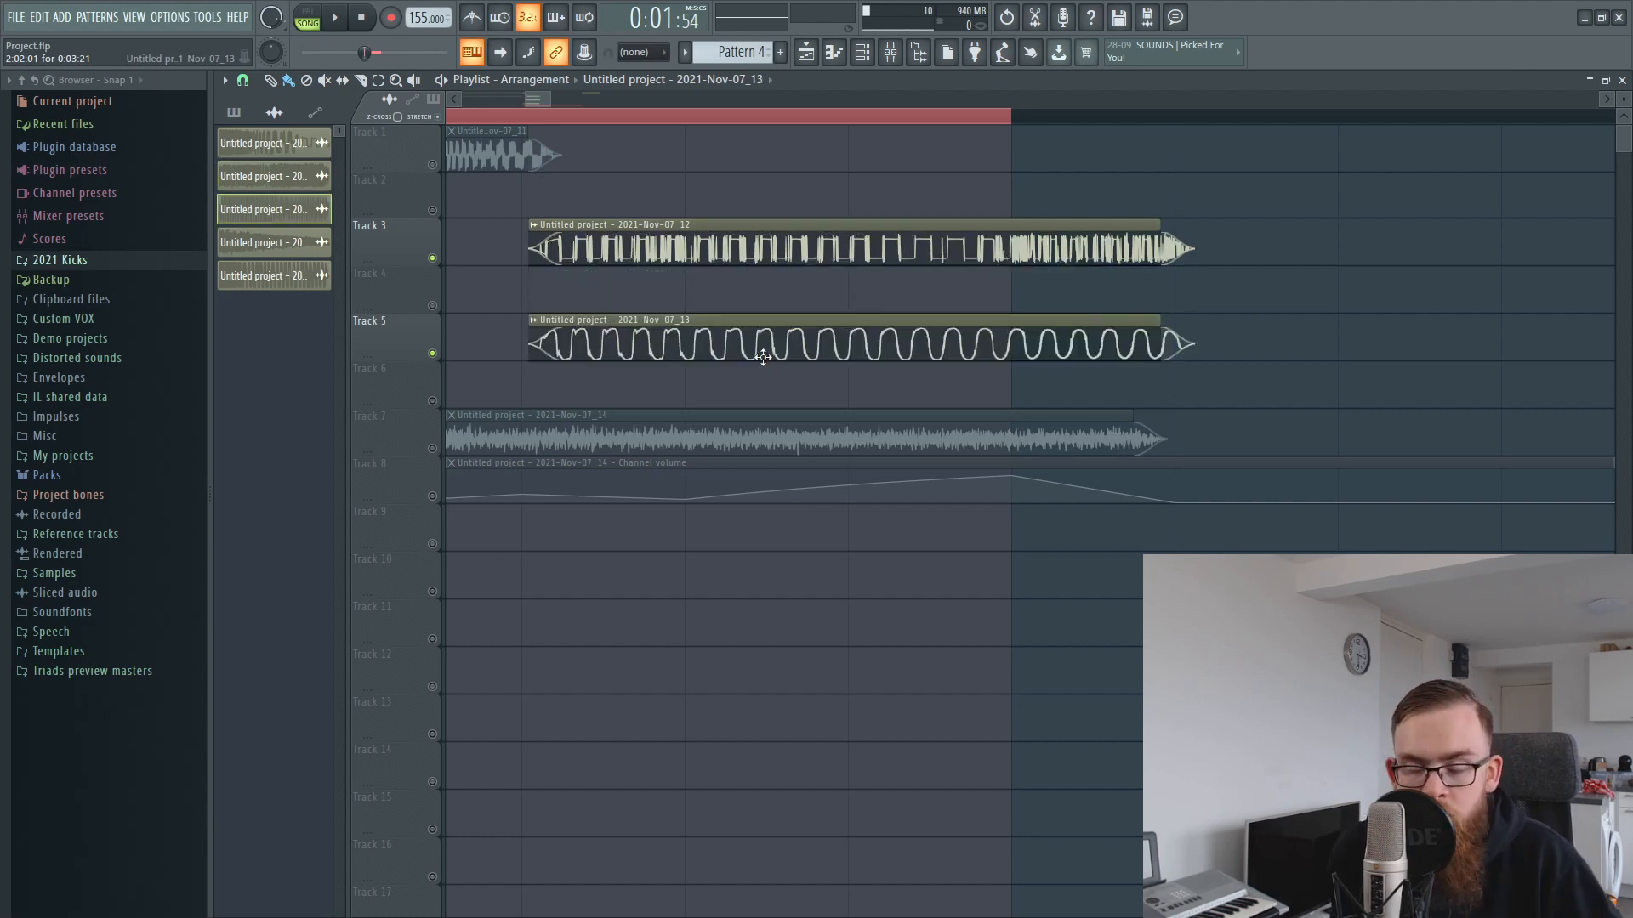
{"action": "scroll", "coordinate": [879, 170], "scroll_direction": "down", "scroll_amount": 2}
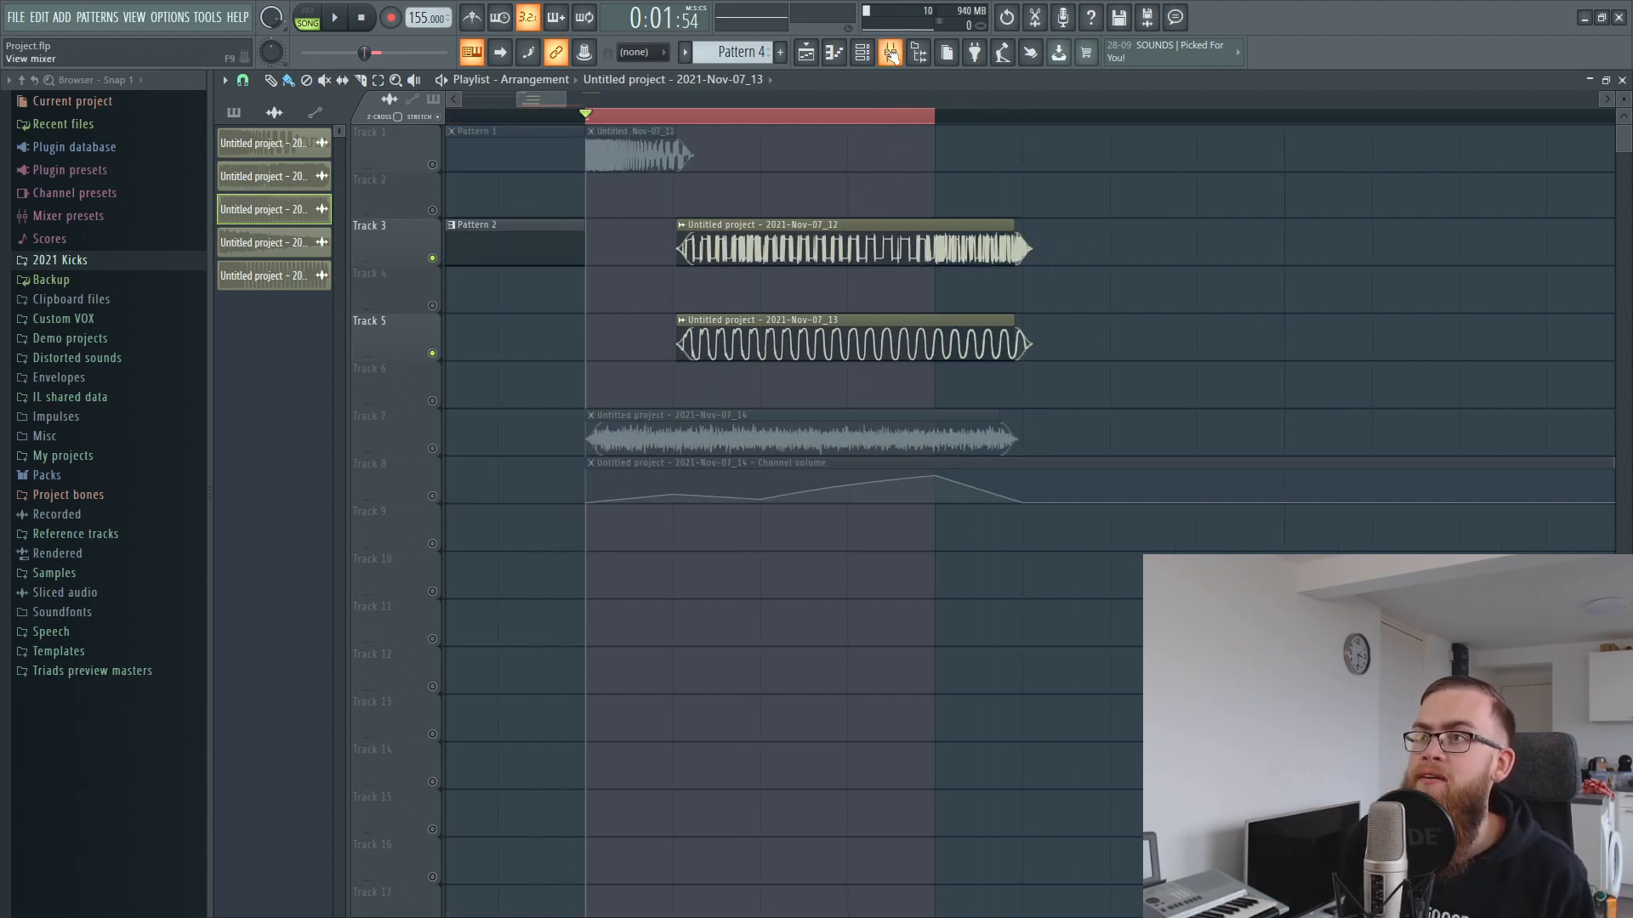
{"action": "key", "text": "F9"}
{"action": "key", "text": "space"}
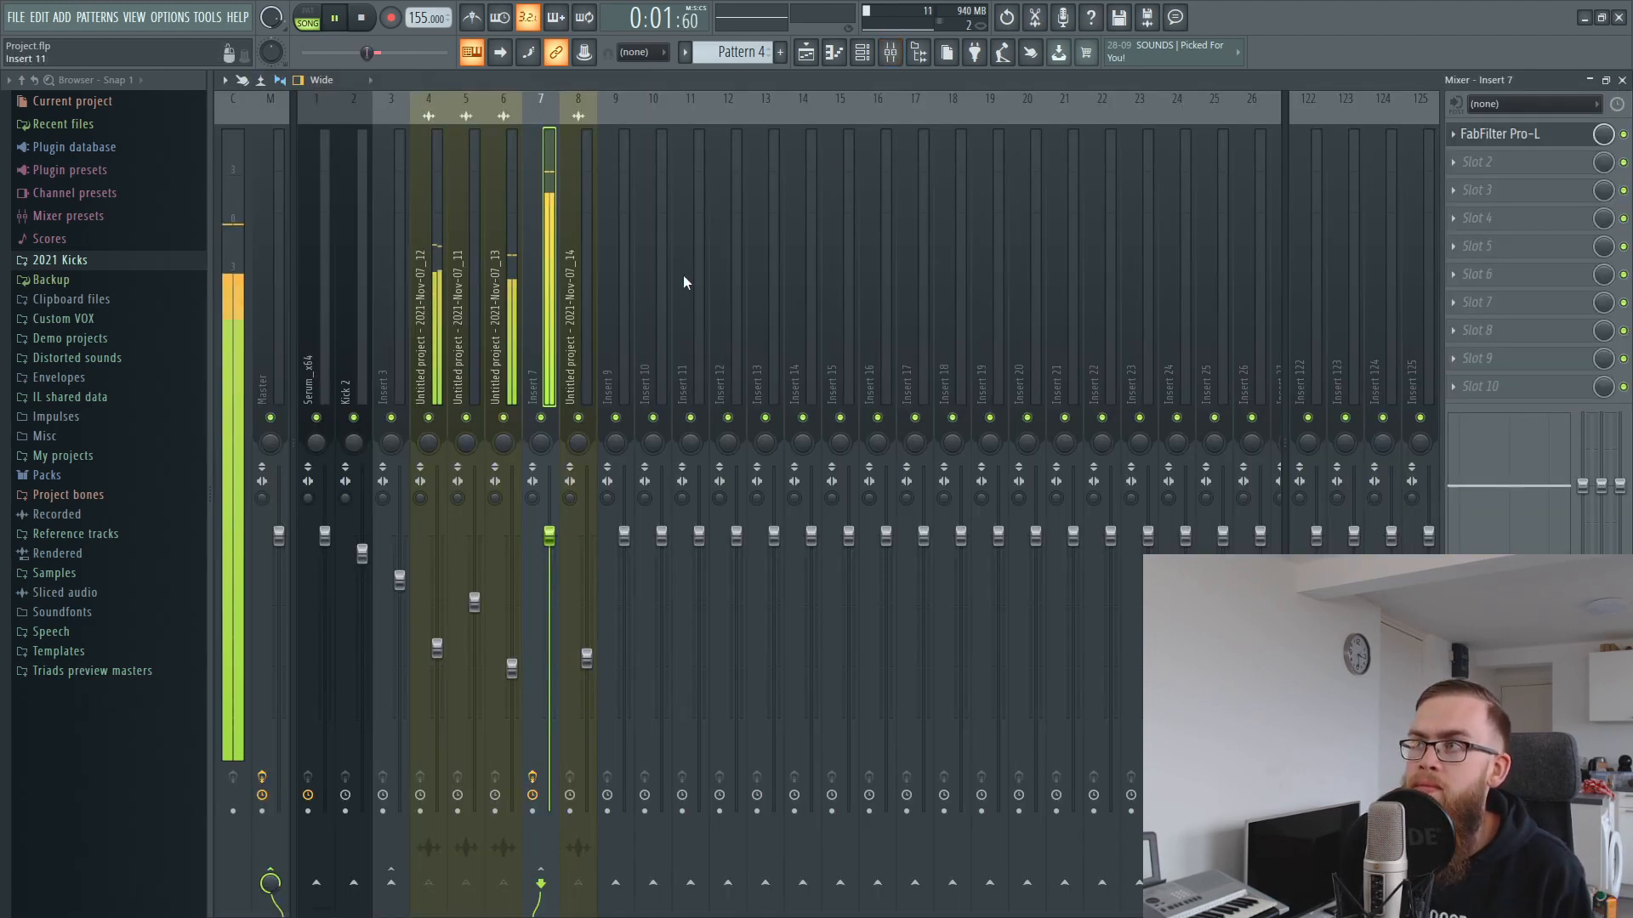
{"action": "key", "text": "space"}
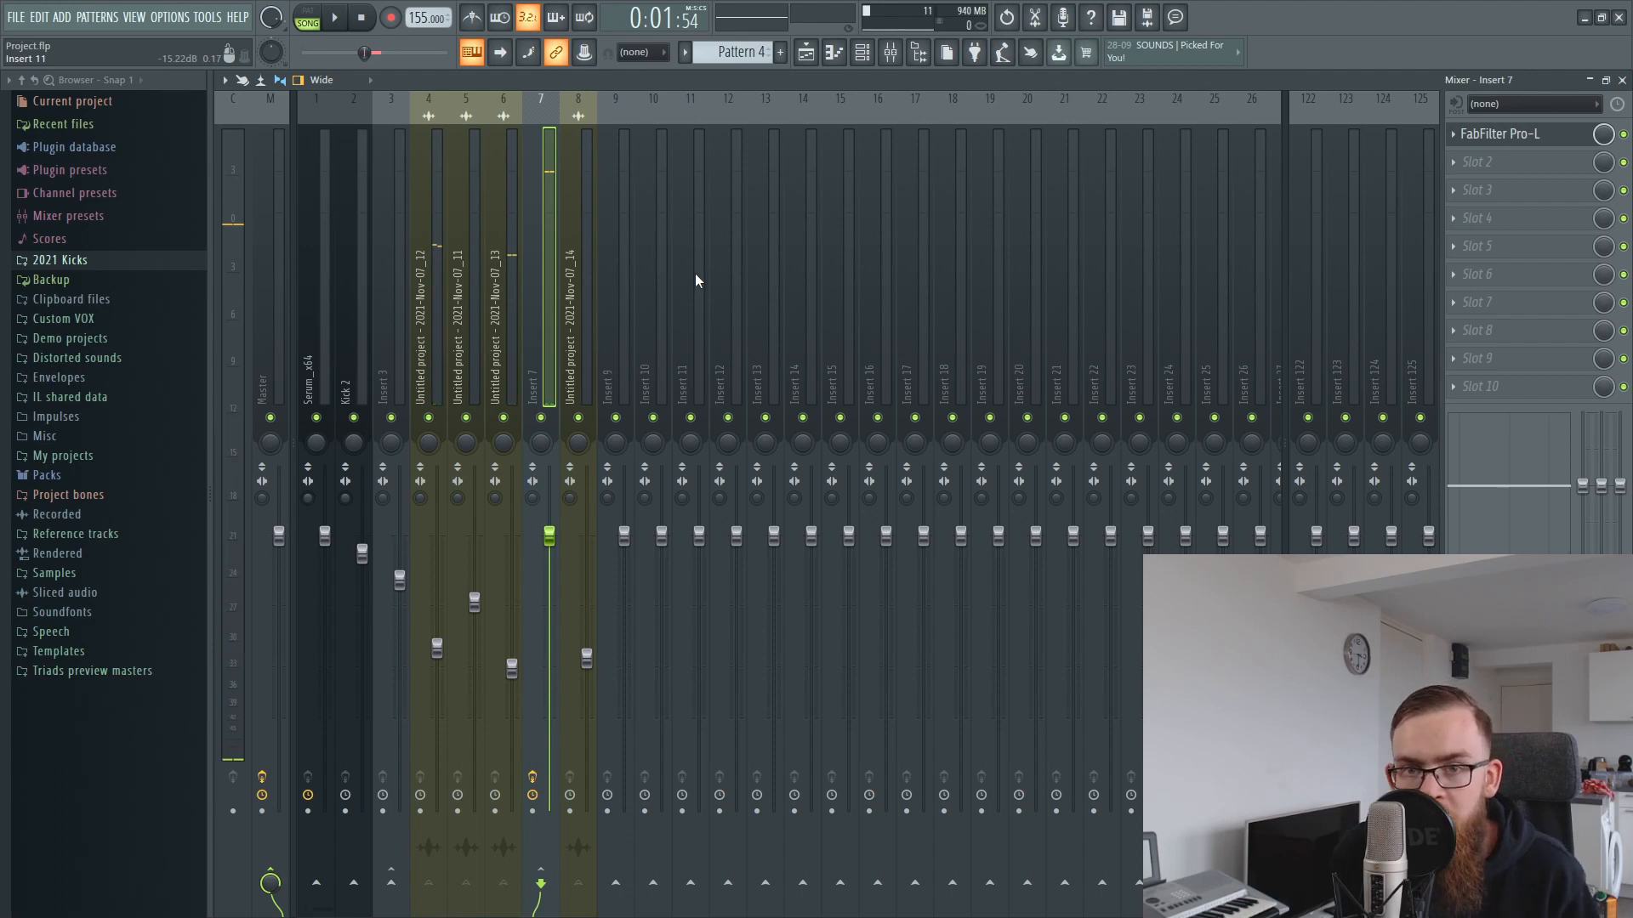
Compare the layers with and without the 2021-Nov-07_13 mixer track by toggling its mute during playback, leaving it unmuted.
{"action": "left_click", "coordinate": [503, 418]}
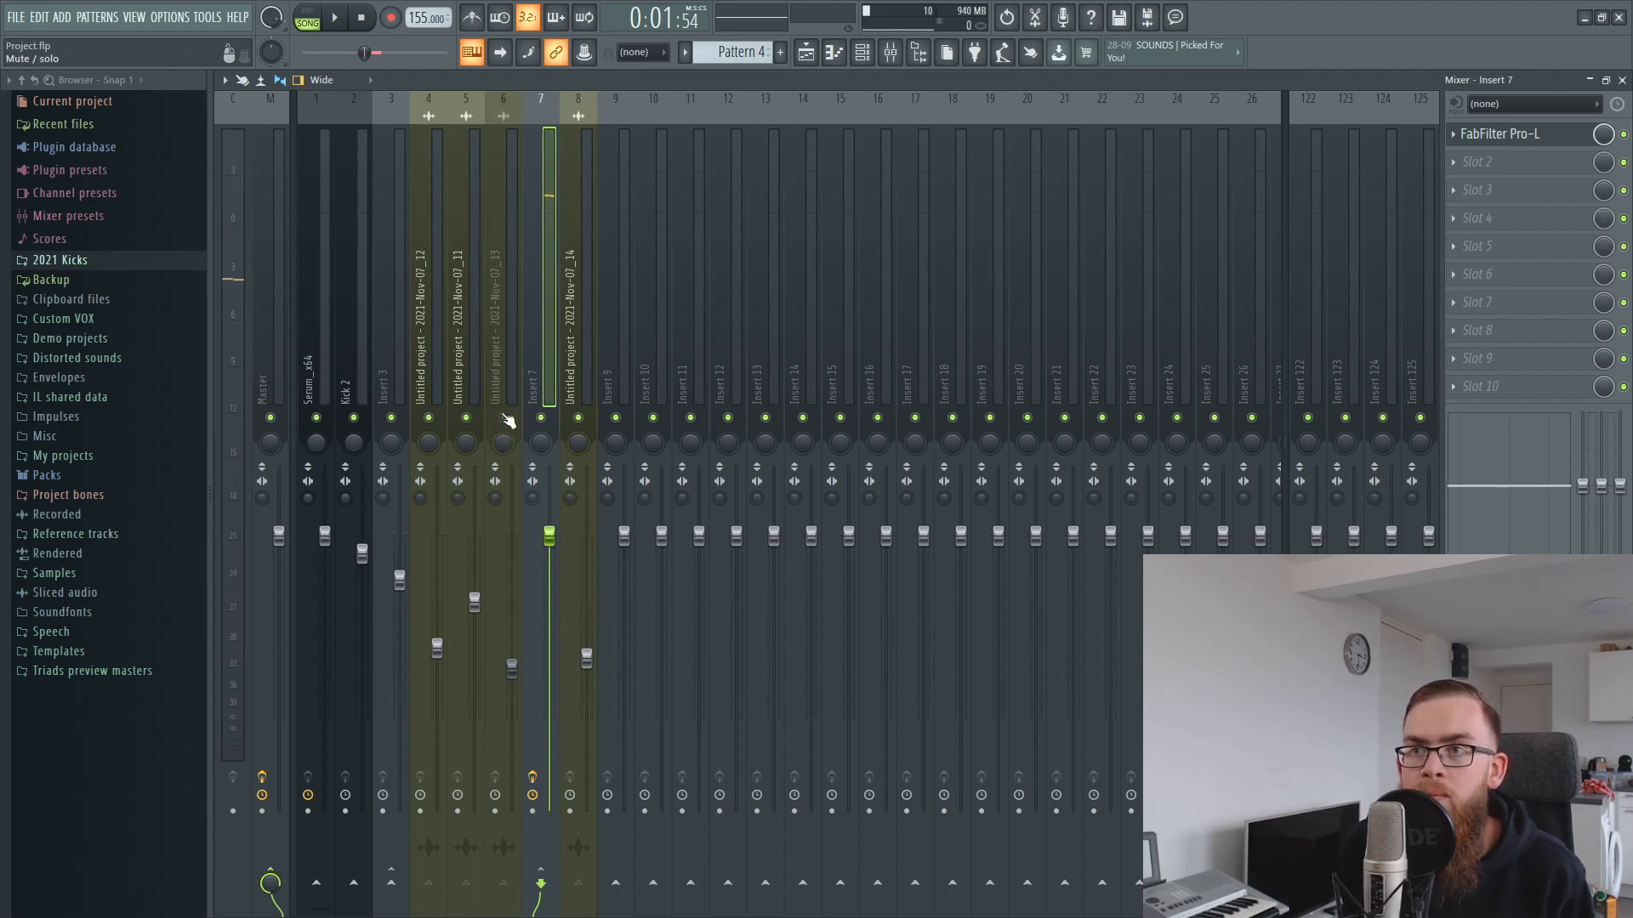
{"action": "key", "text": "space"}
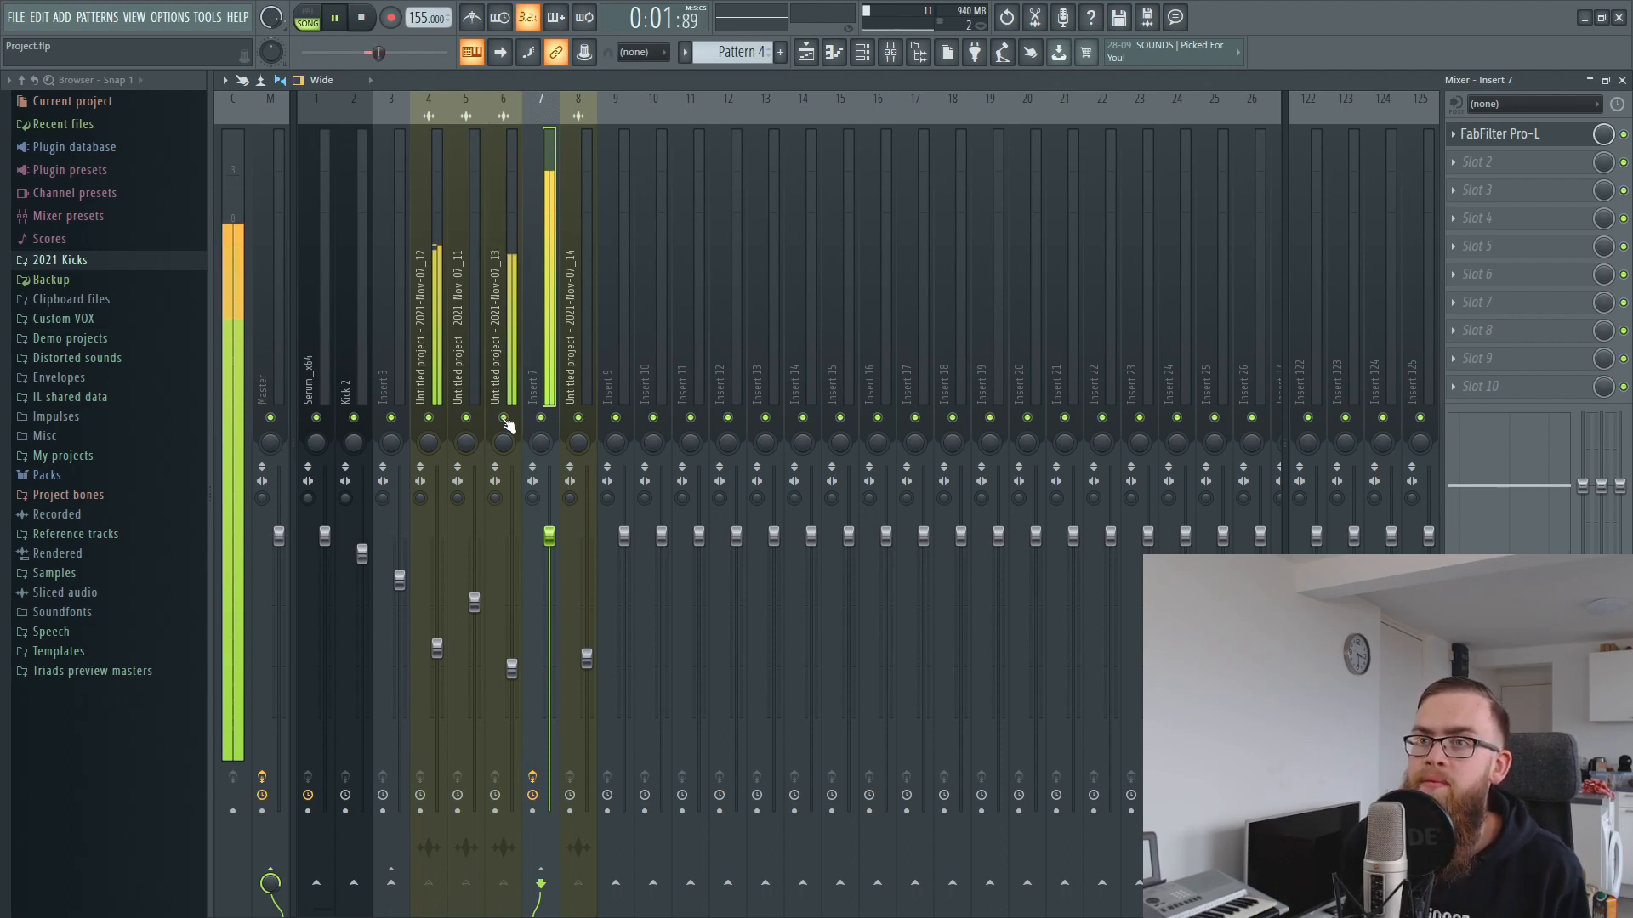
{"action": "left_click", "coordinate": [503, 419]}
{"action": "left_click", "coordinate": [503, 419]}
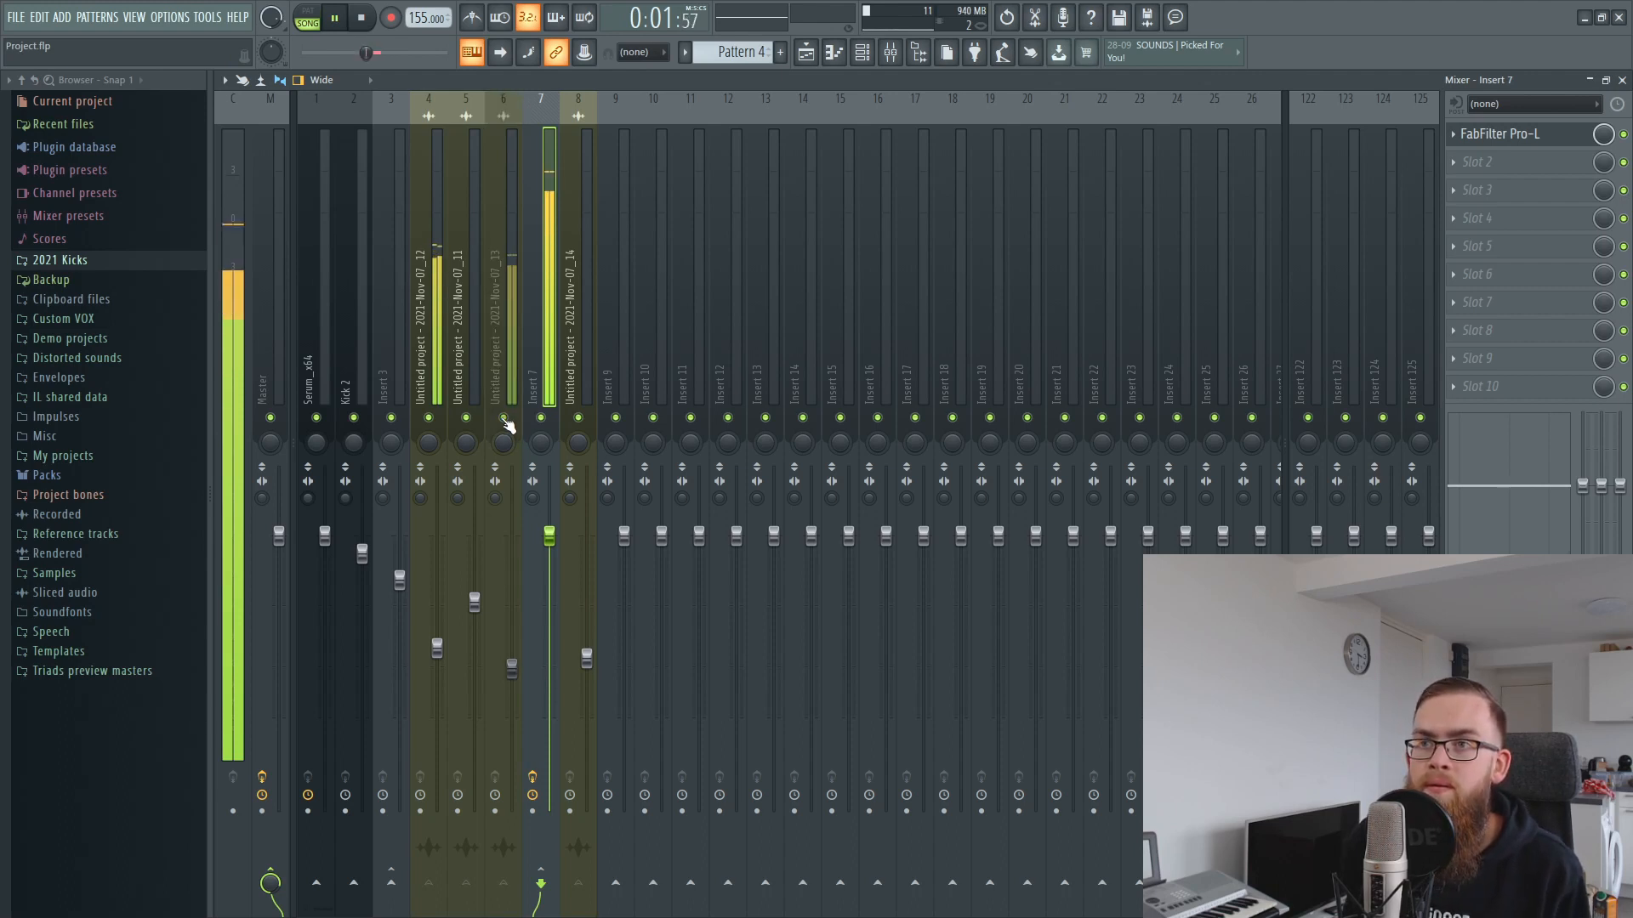
{"action": "left_click", "coordinate": [504, 419]}
{"action": "key", "text": "space"}
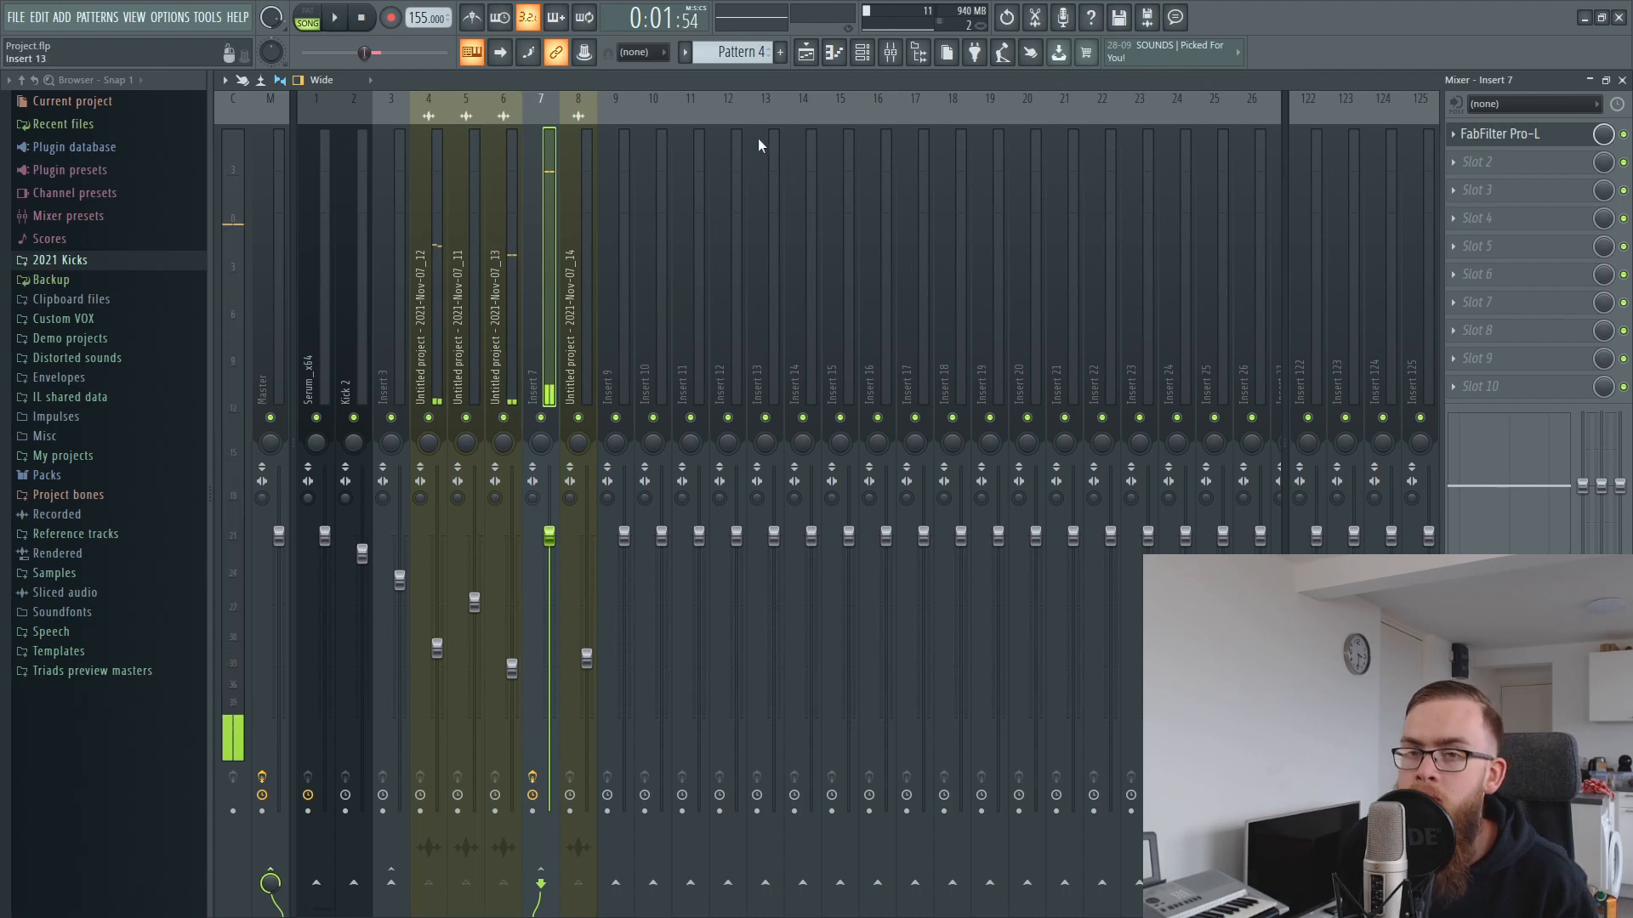
Return to the playlist, unmute Track 1 and set the playback range to the first beat of bar 2.
{"action": "left_click", "coordinate": [809, 64]}
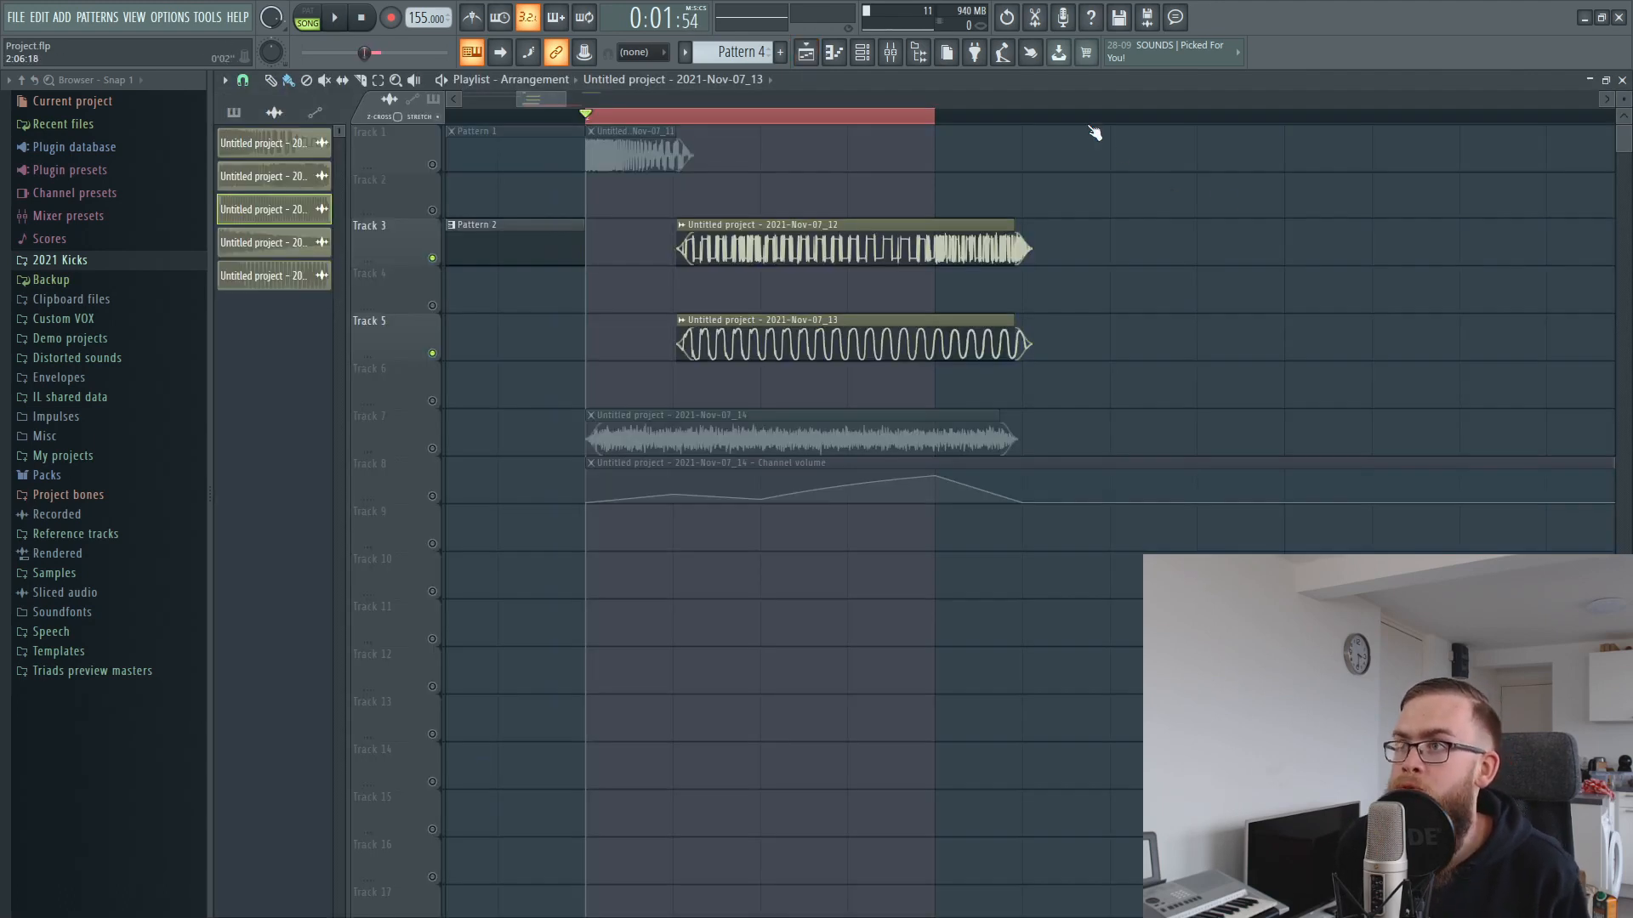
{"action": "scroll", "coordinate": [1106, 125], "scroll_direction": "down", "scroll_amount": 3}
{"action": "left_click_drag", "start_coordinate": [1150, 124], "coordinate": [1218, 127]}
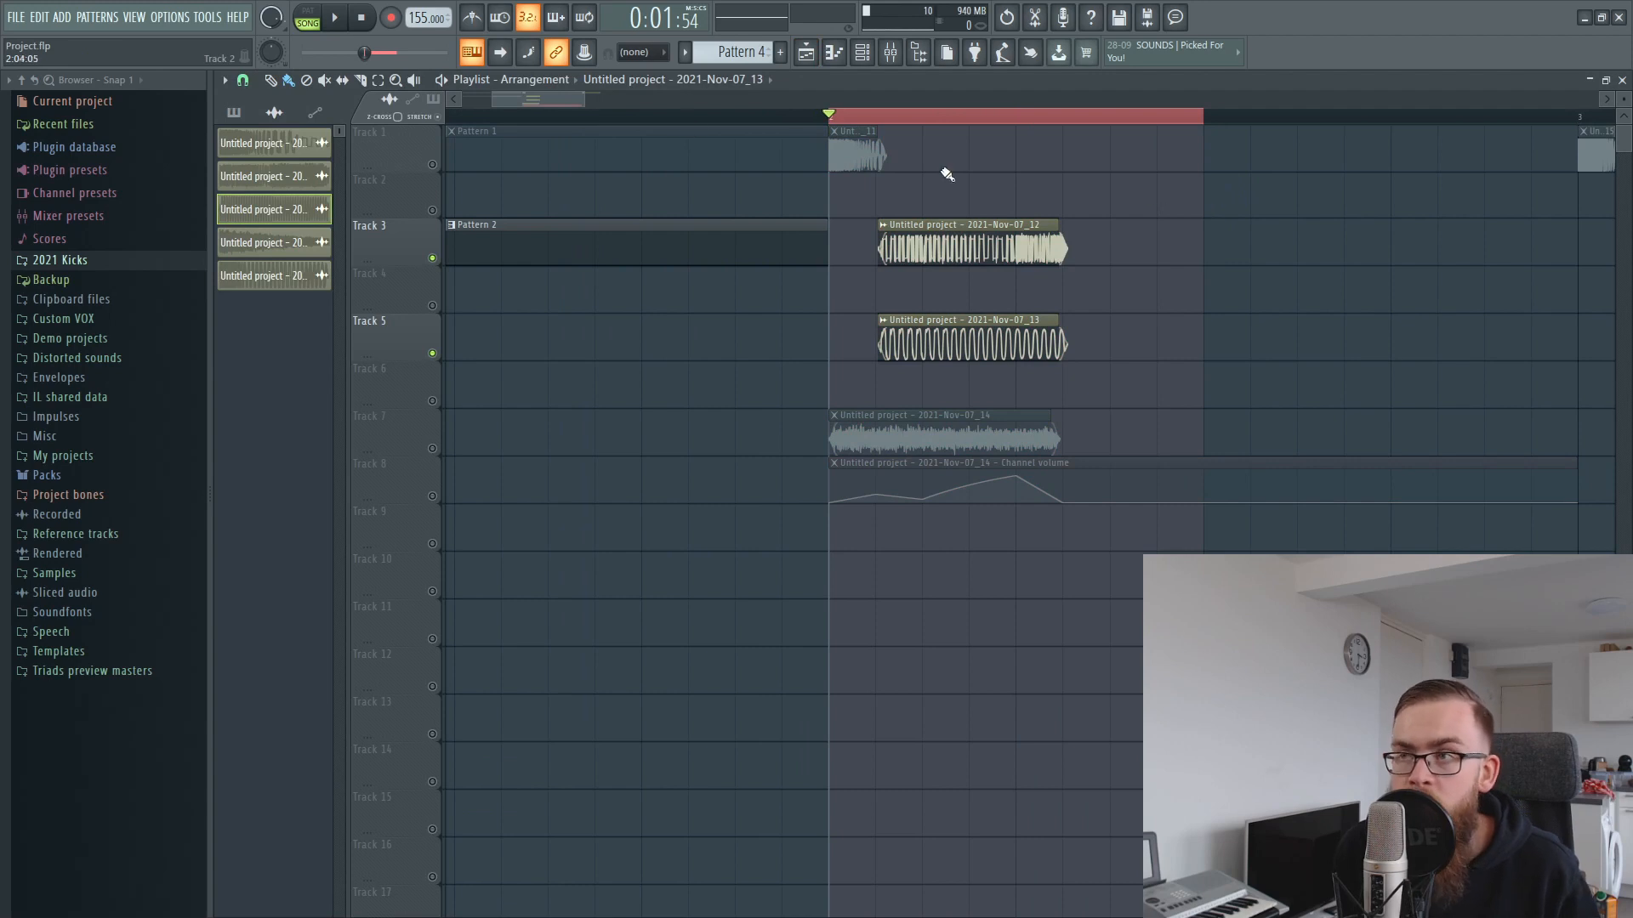
{"action": "left_click", "coordinate": [433, 164]}
{"action": "scroll", "coordinate": [1108, 125], "scroll_direction": "up", "scroll_amount": 3}
{"action": "left_click_drag", "start_coordinate": [1107, 124], "coordinate": [933, 143]}
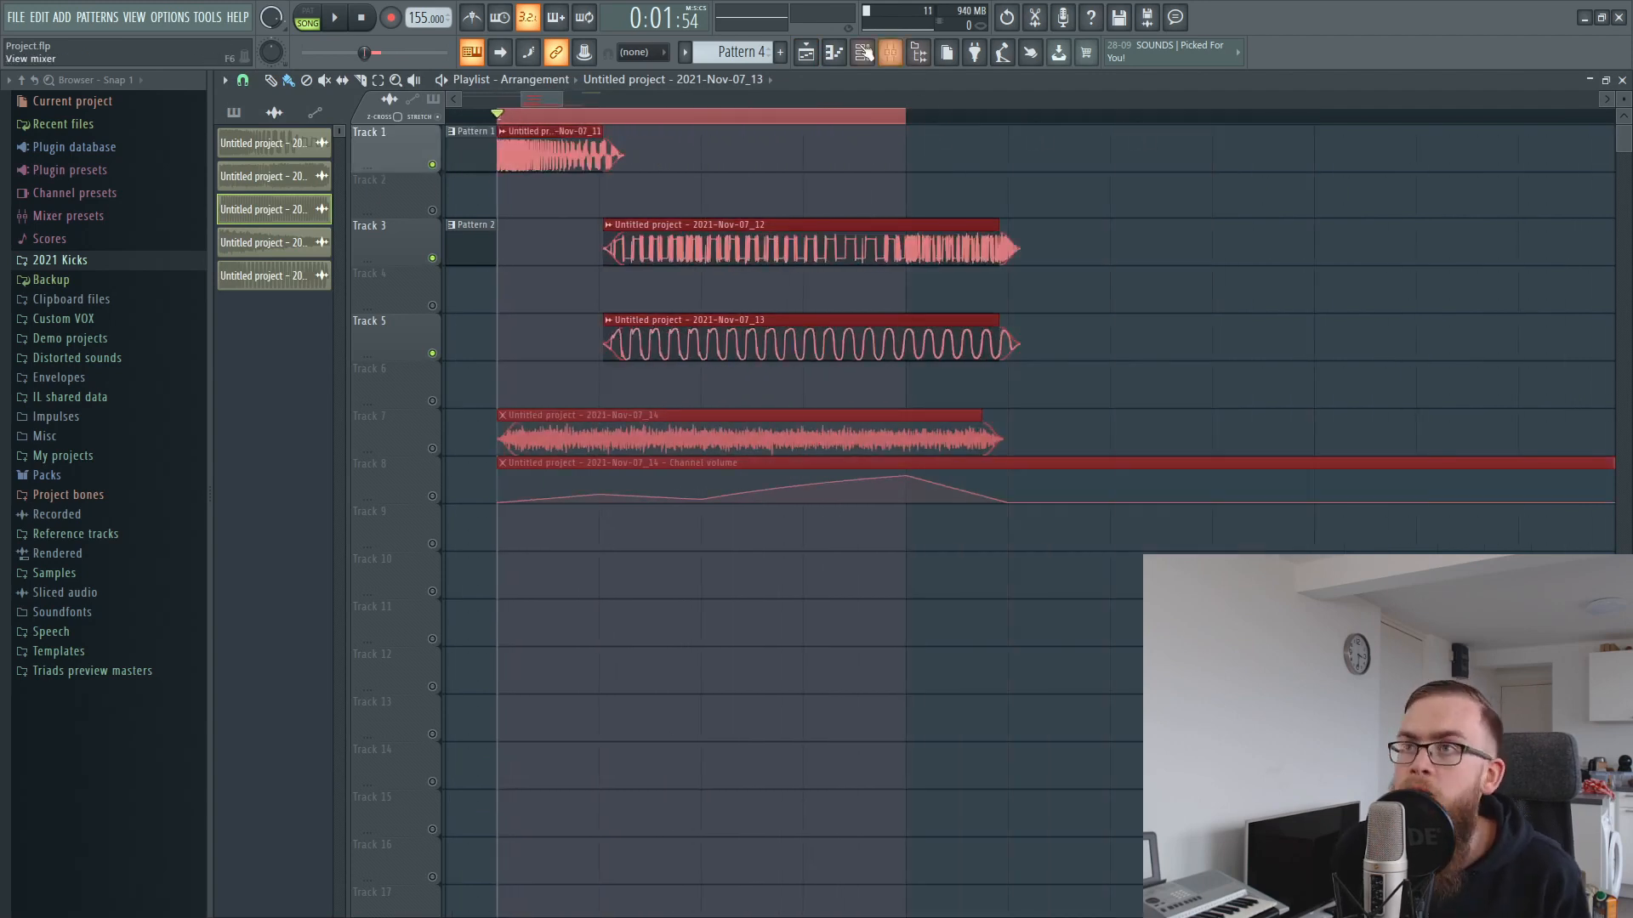
Play Tracks 1, 3 and 5 together while watching the layer levels in the mixer.
{"action": "left_click", "coordinate": [890, 51]}
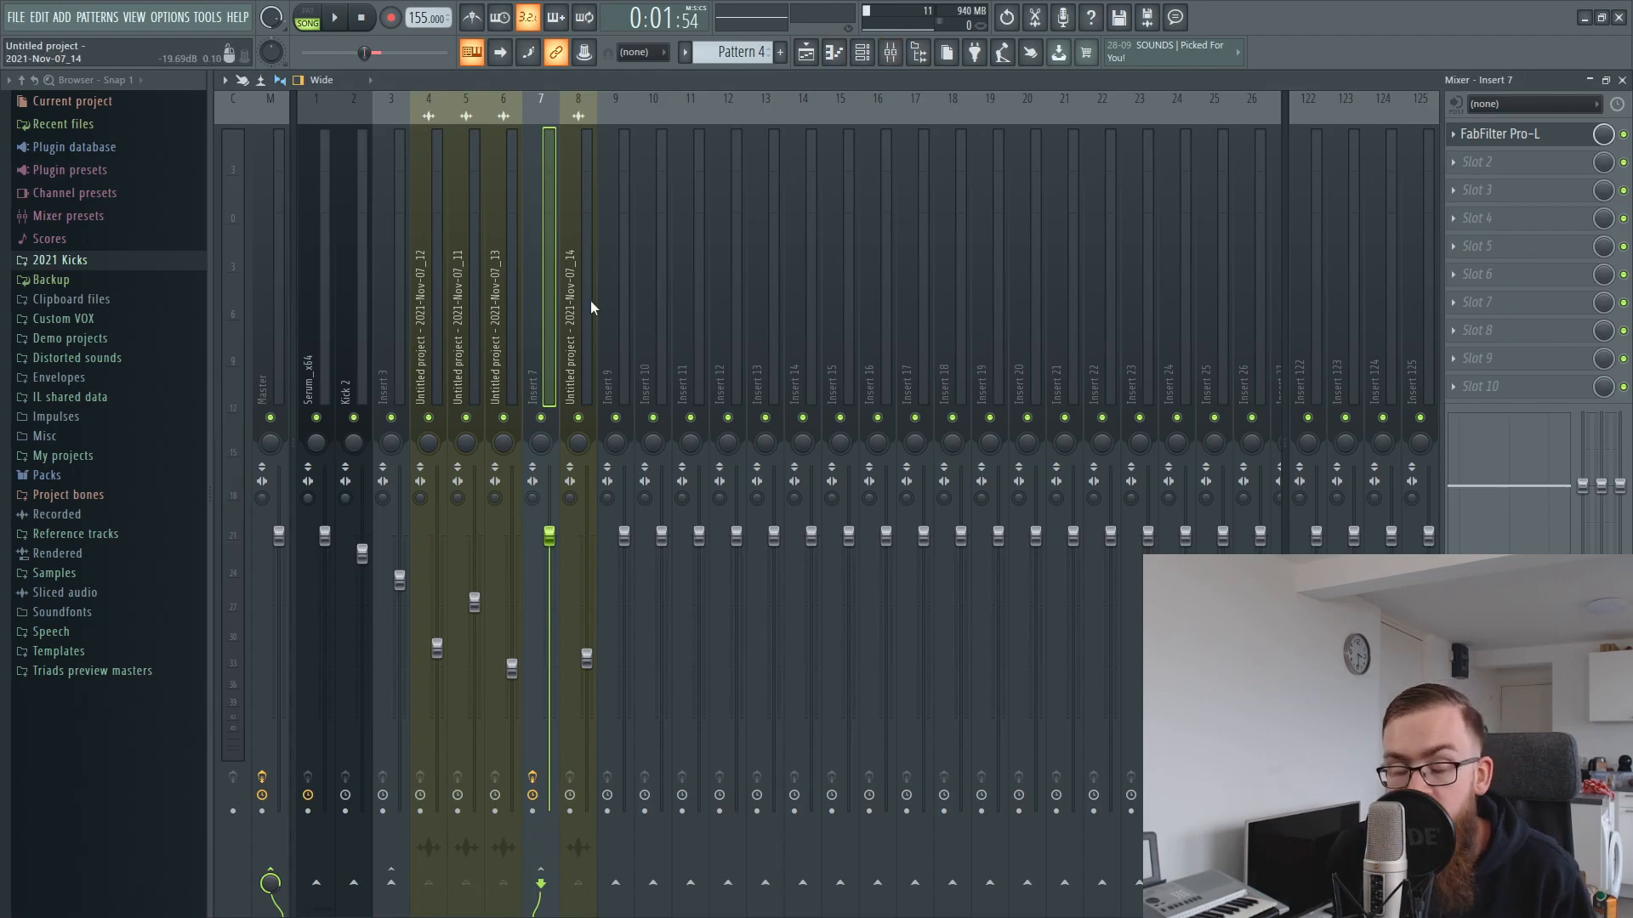
{"action": "key", "text": "space"}
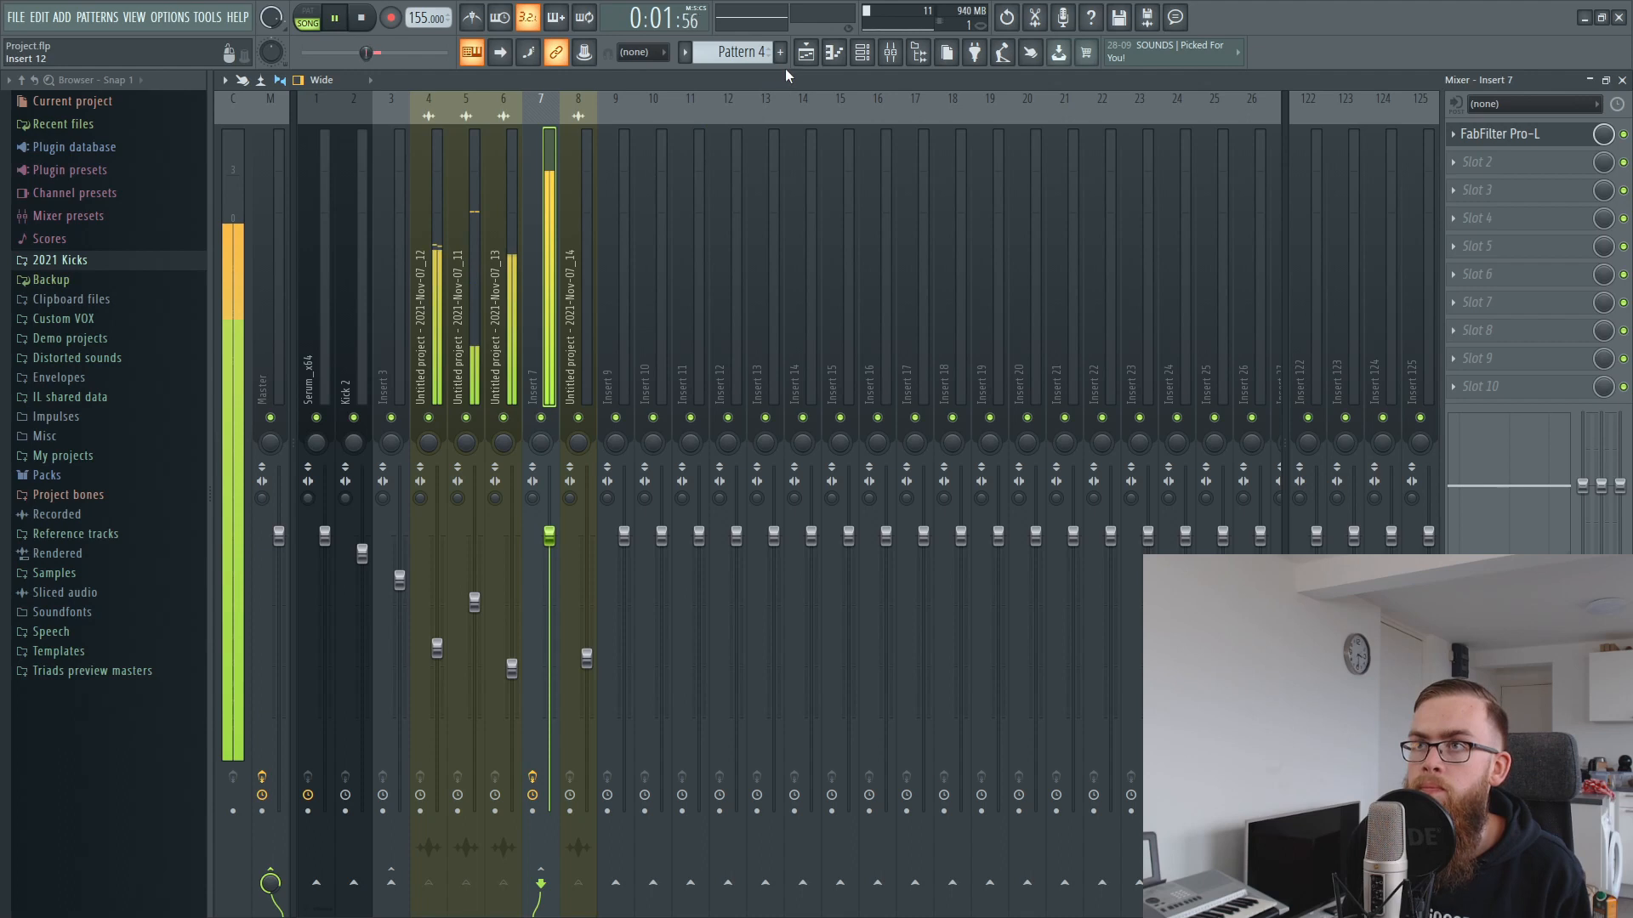
{"action": "key", "text": "space"}
Audition Track 7 and its Track 8 volume automation with only Track 1 in the playlist, and re-enable all tracks.
{"action": "left_click", "coordinate": [808, 54]}
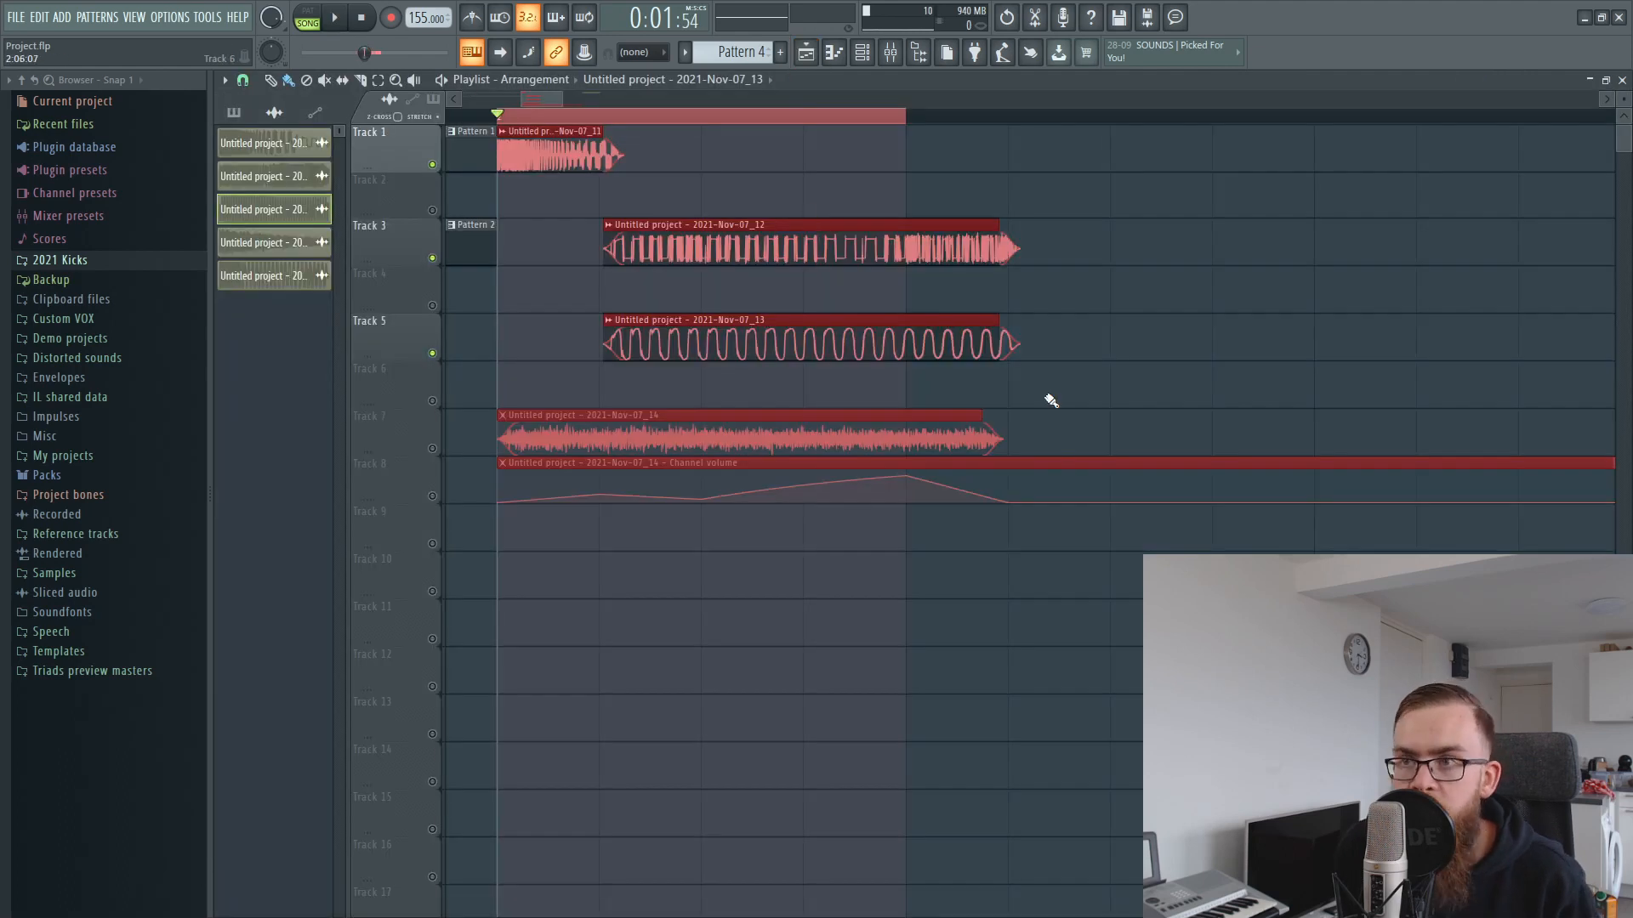
{"action": "right_click", "coordinate": [432, 448]}
{"action": "left_click", "coordinate": [432, 495]}
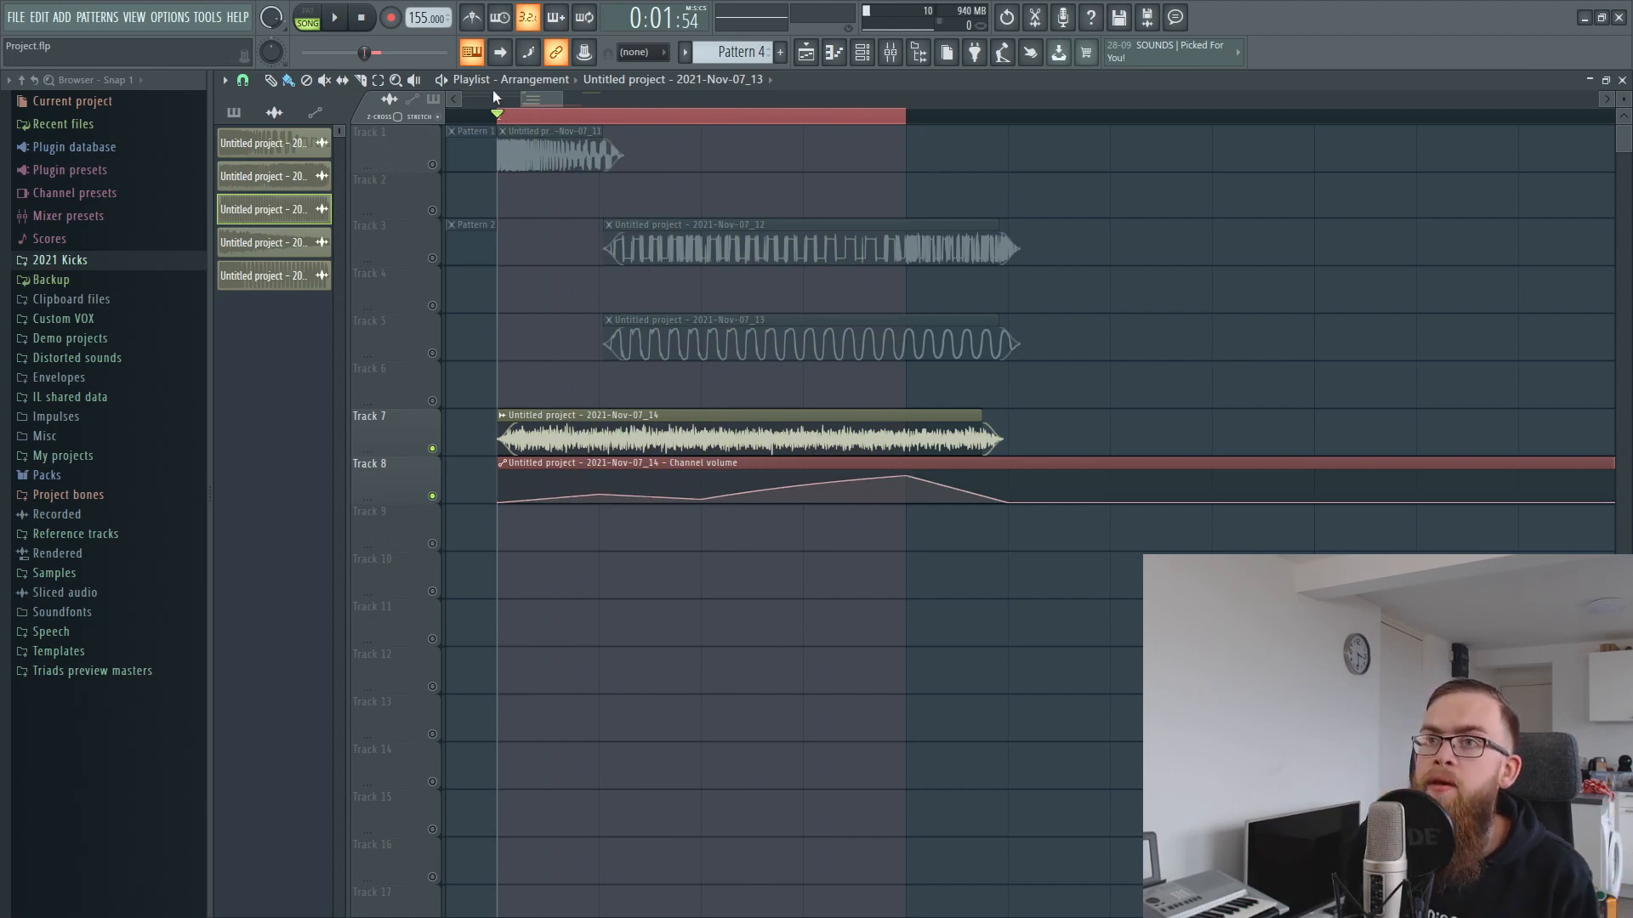
{"action": "left_click", "coordinate": [432, 164]}
{"action": "key", "text": "space"}
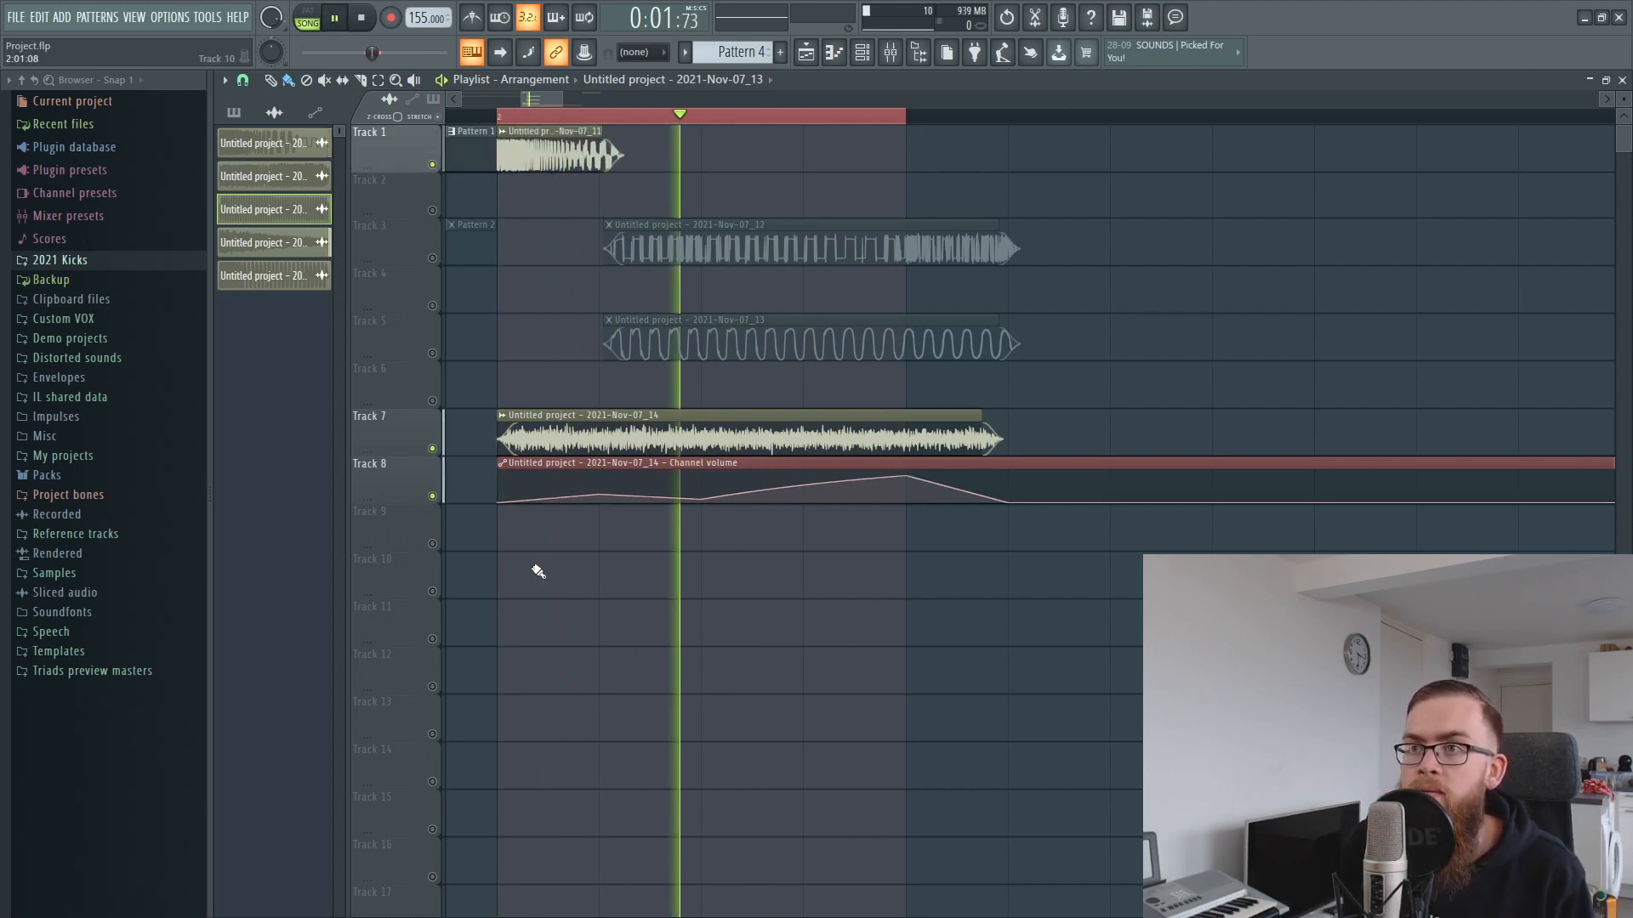
{"action": "key", "text": "space"}
{"action": "right_click", "coordinate": [434, 258]}
{"action": "right_click", "coordinate": [434, 258]}
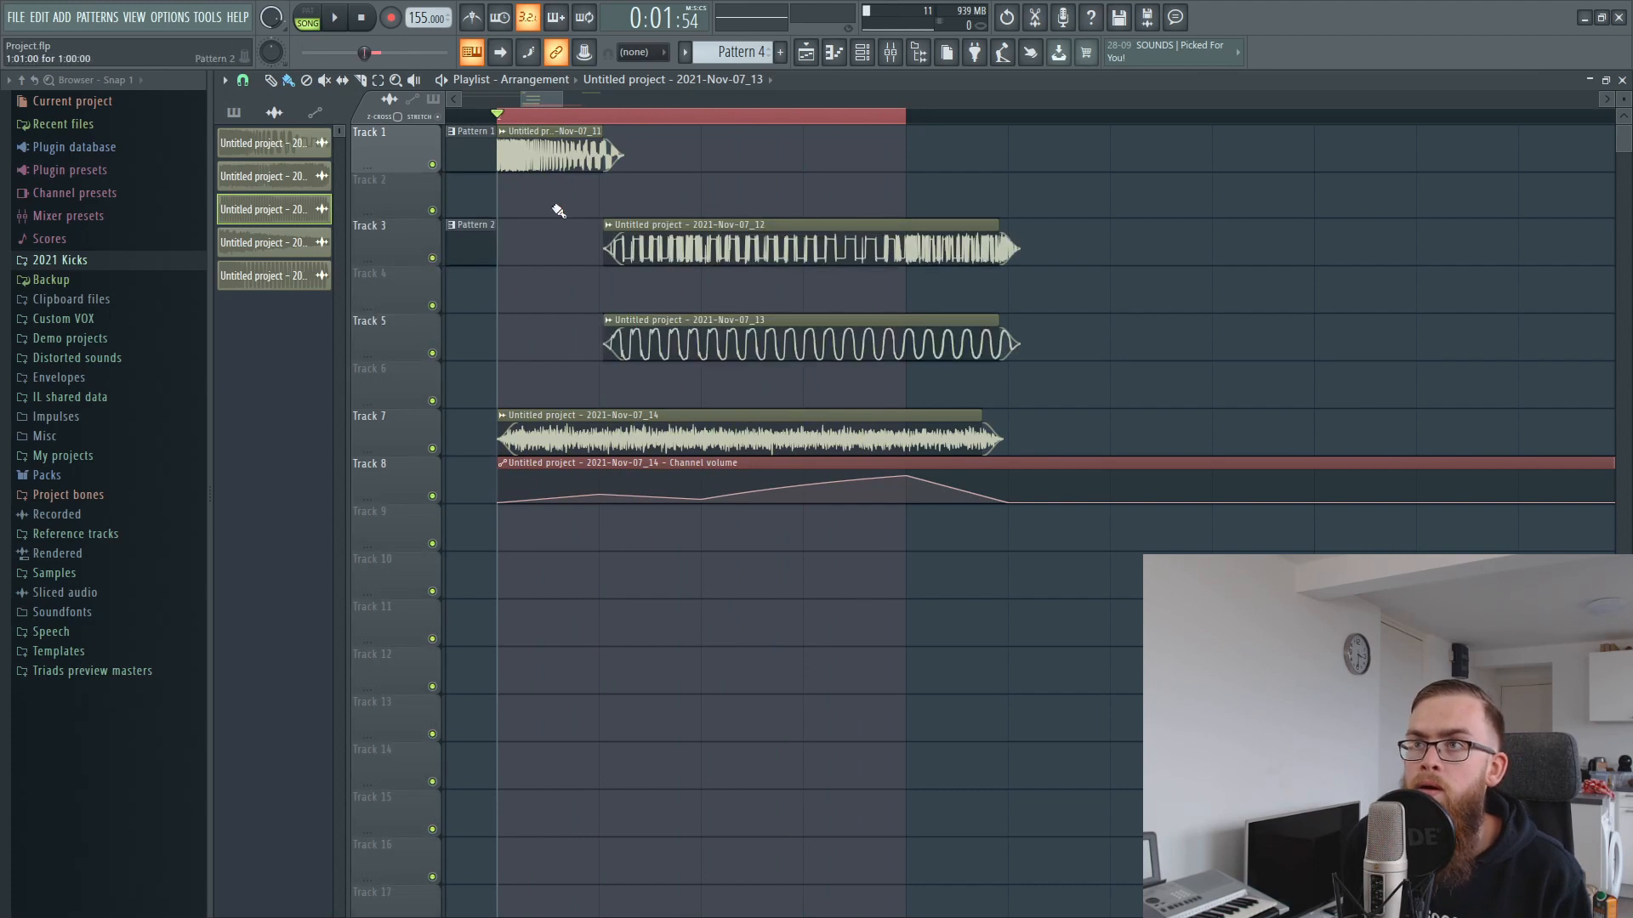
Open the FabFilter Pro-L limiter on mixer insert 7 and move its window clear of the layer tracks.
{"action": "key", "text": "F9"}
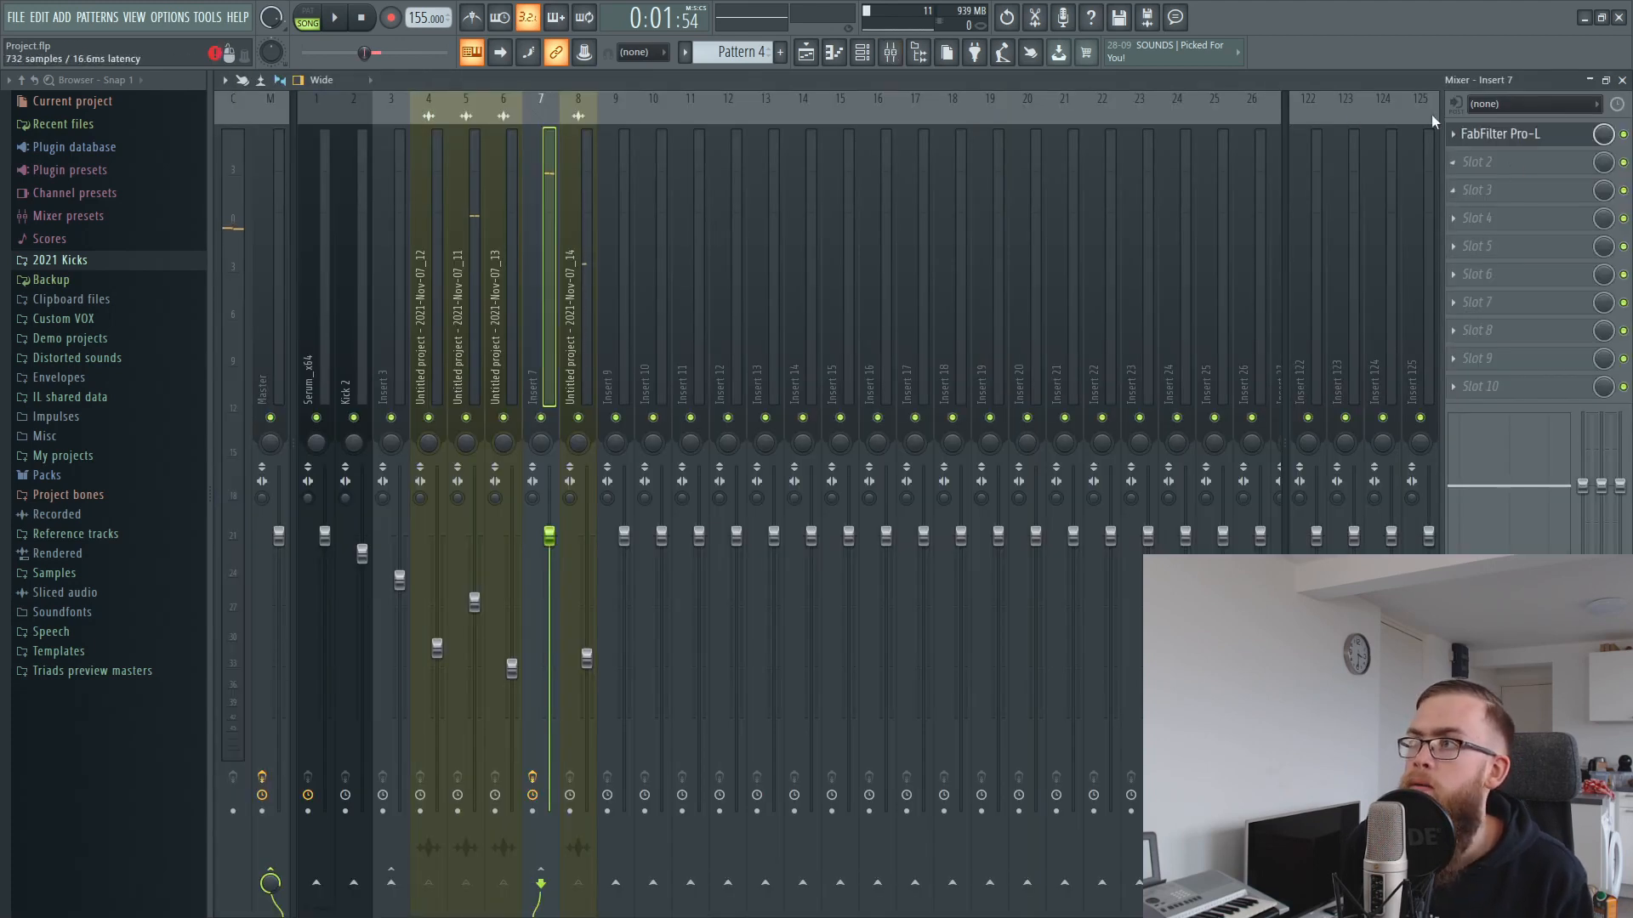
{"action": "left_click", "coordinate": [1466, 133]}
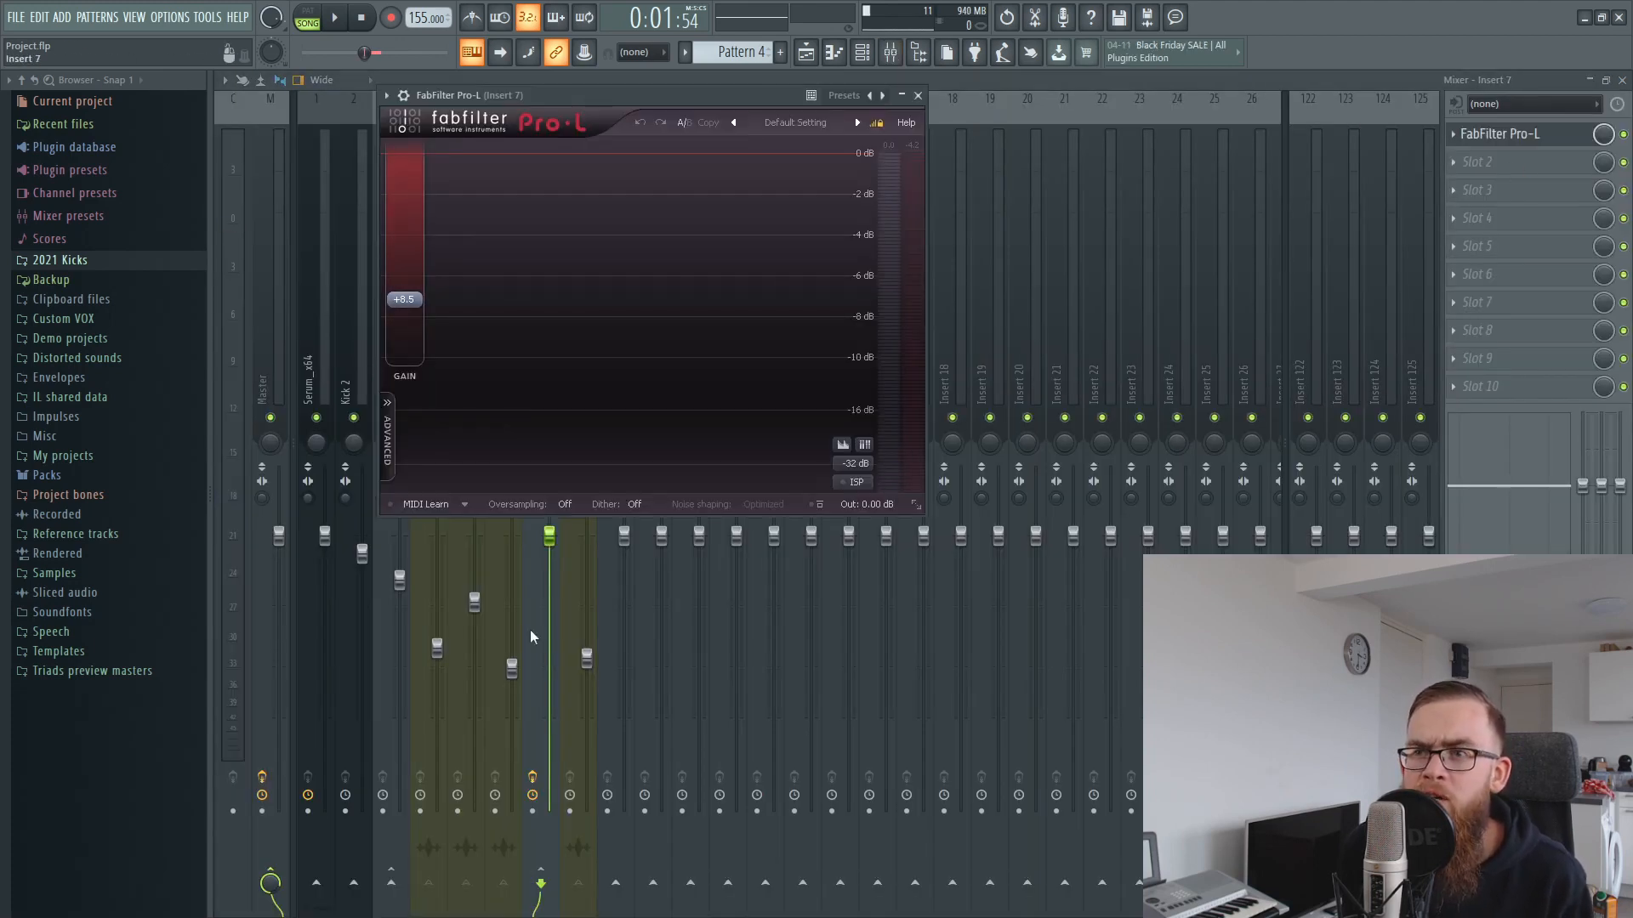
{"action": "left_click", "coordinate": [918, 96]}
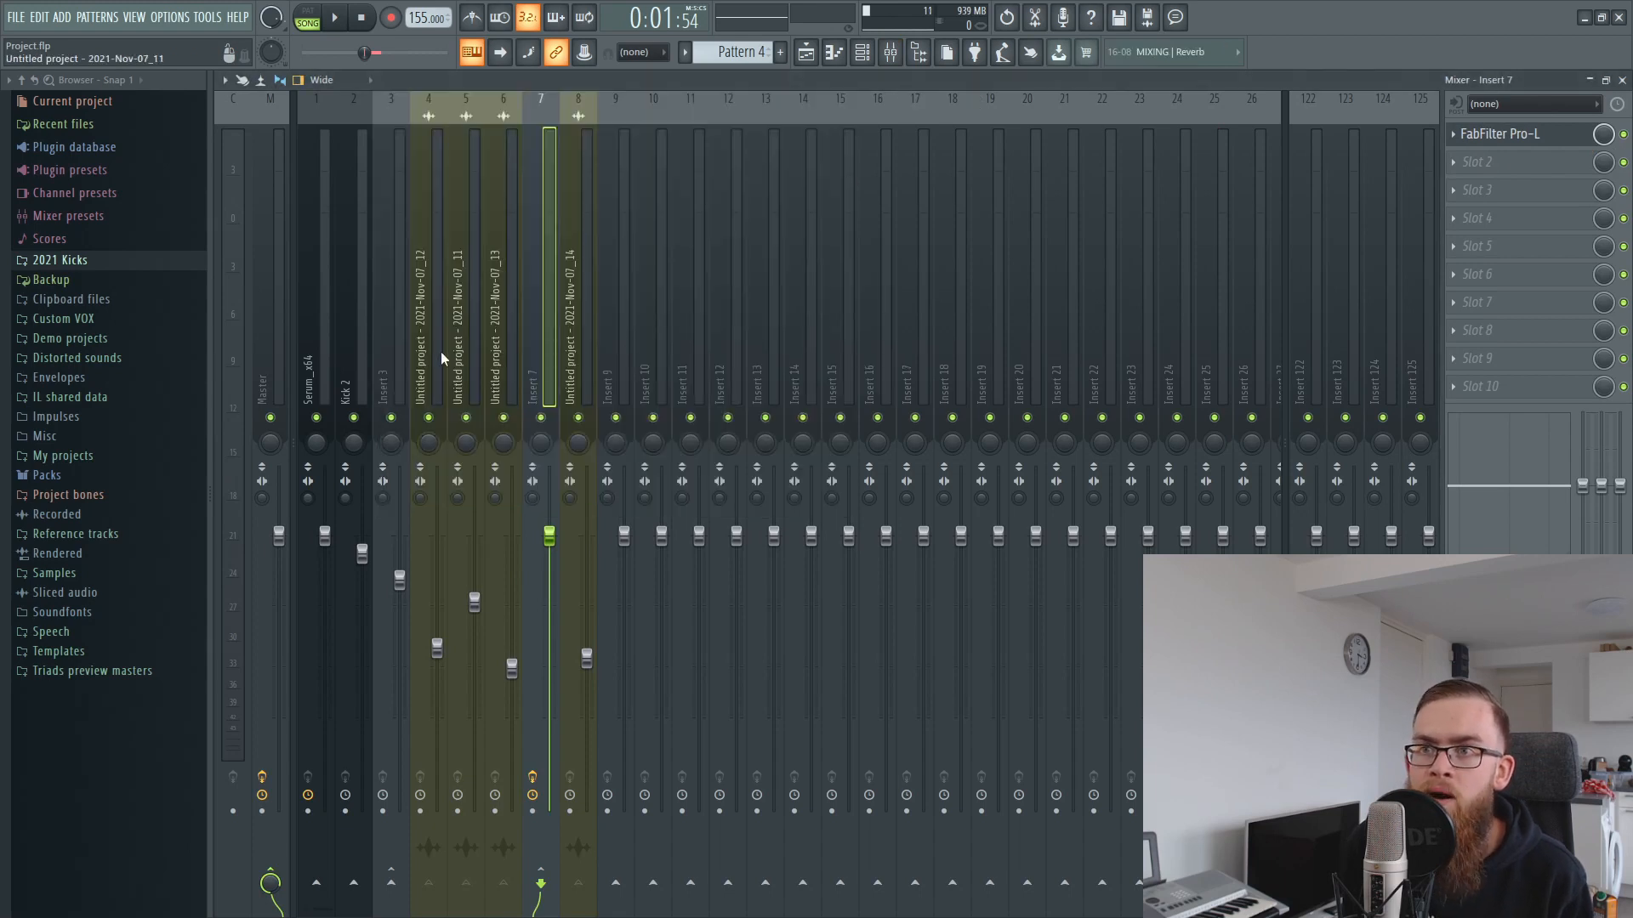
{"action": "left_click", "coordinate": [1497, 134]}
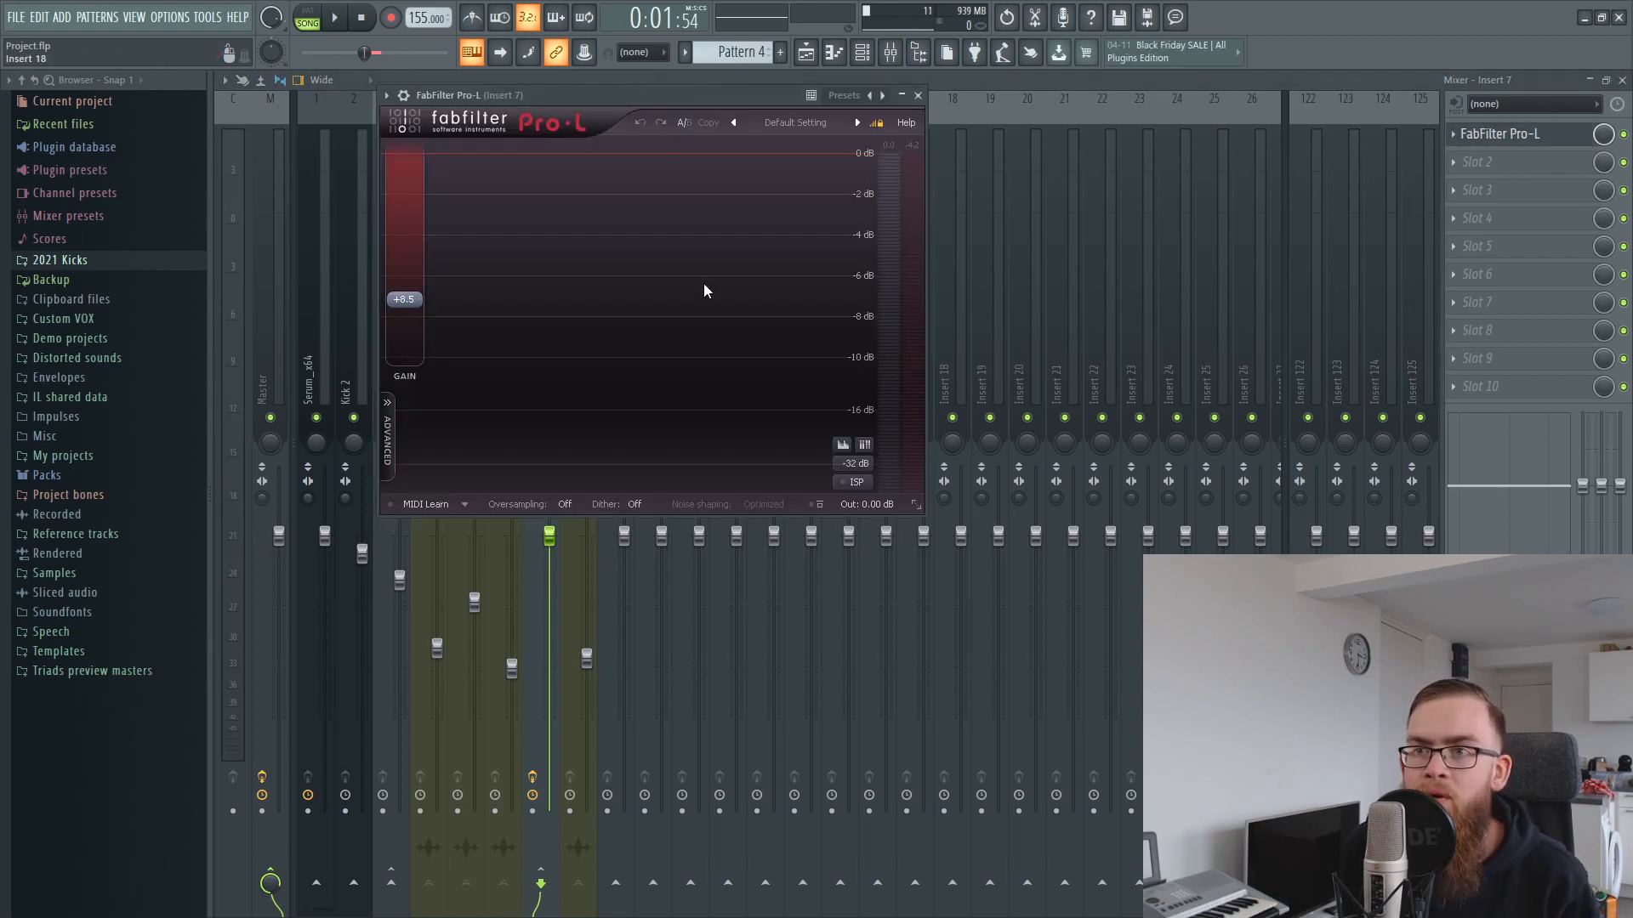
{"action": "left_click_drag", "start_coordinate": [594, 102], "coordinate": [723, 179]}
Try the Pro-L gain at 0 dB and play all kick layers through it.
{"action": "left_click_drag", "start_coordinate": [533, 375], "coordinate": [540, 457]}
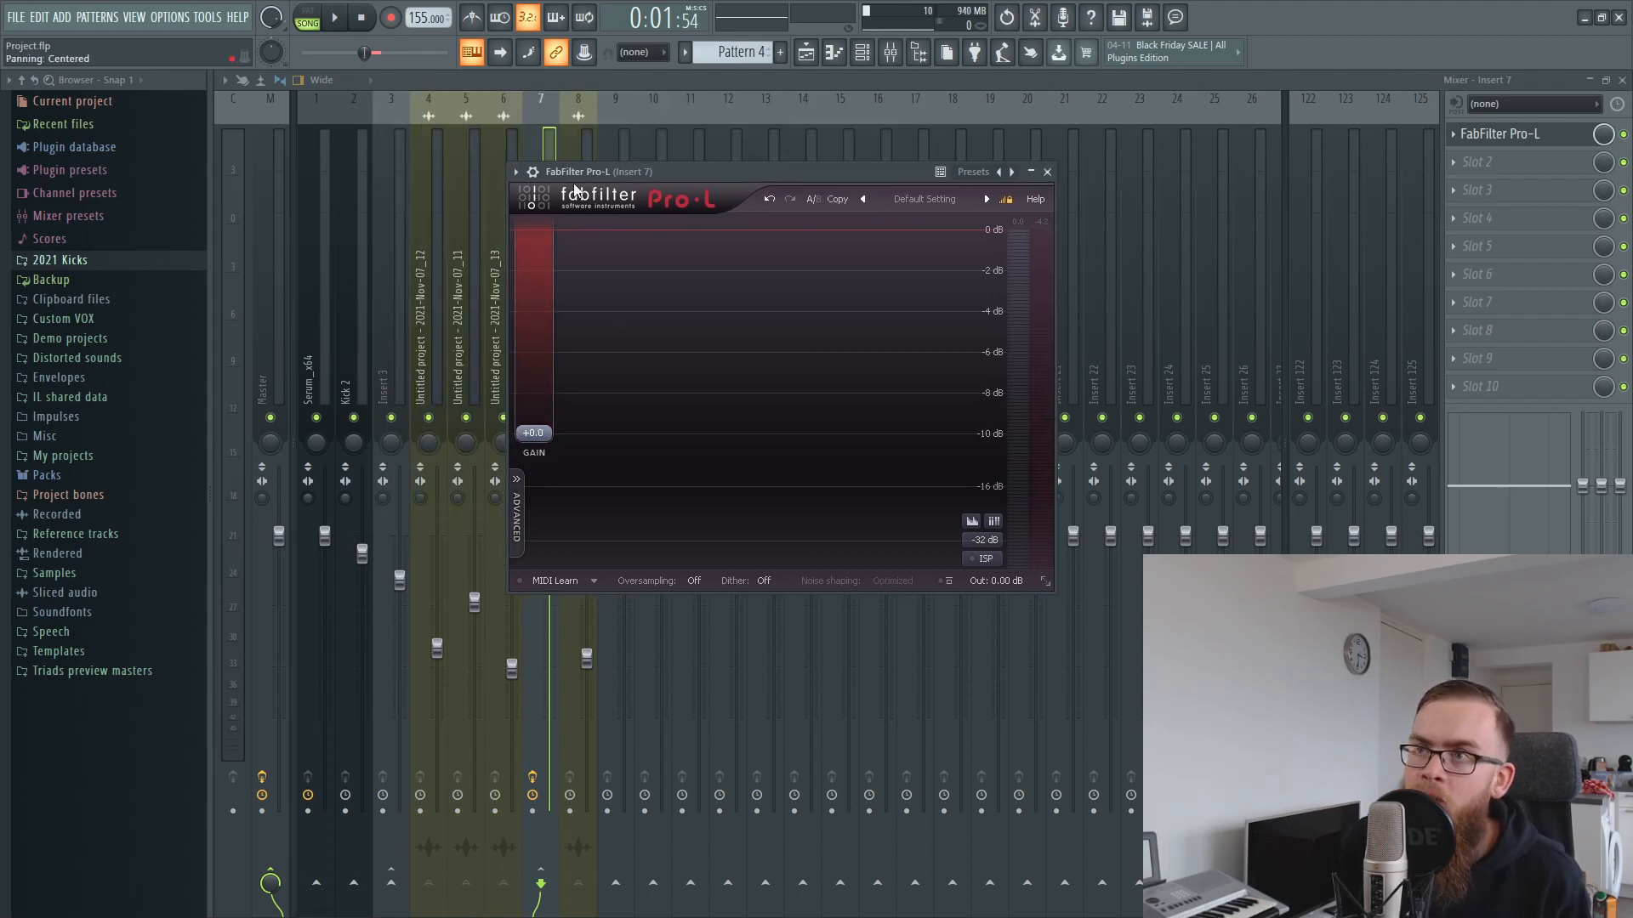
{"action": "key", "text": "space"}
{"action": "key", "text": "space"}
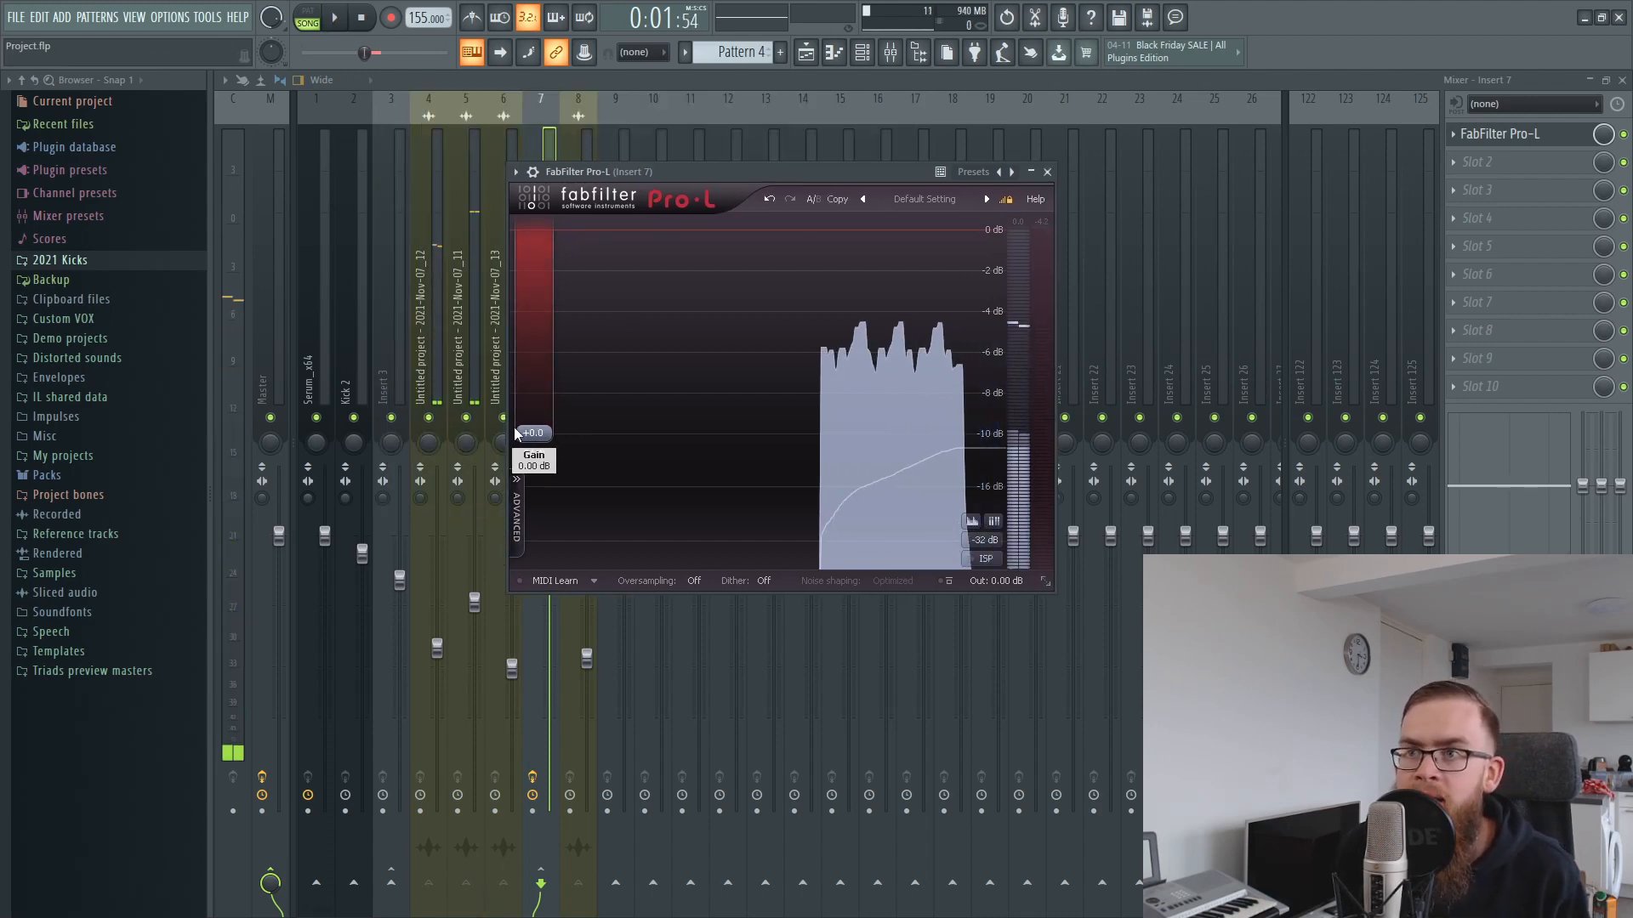
Raise the Pro-L gain to about +8.66 dB and audition the layered kick.
{"action": "left_click_drag", "start_coordinate": [533, 433], "coordinate": [538, 376]}
{"action": "left_click_drag", "start_coordinate": [543, 380], "coordinate": [543, 385]}
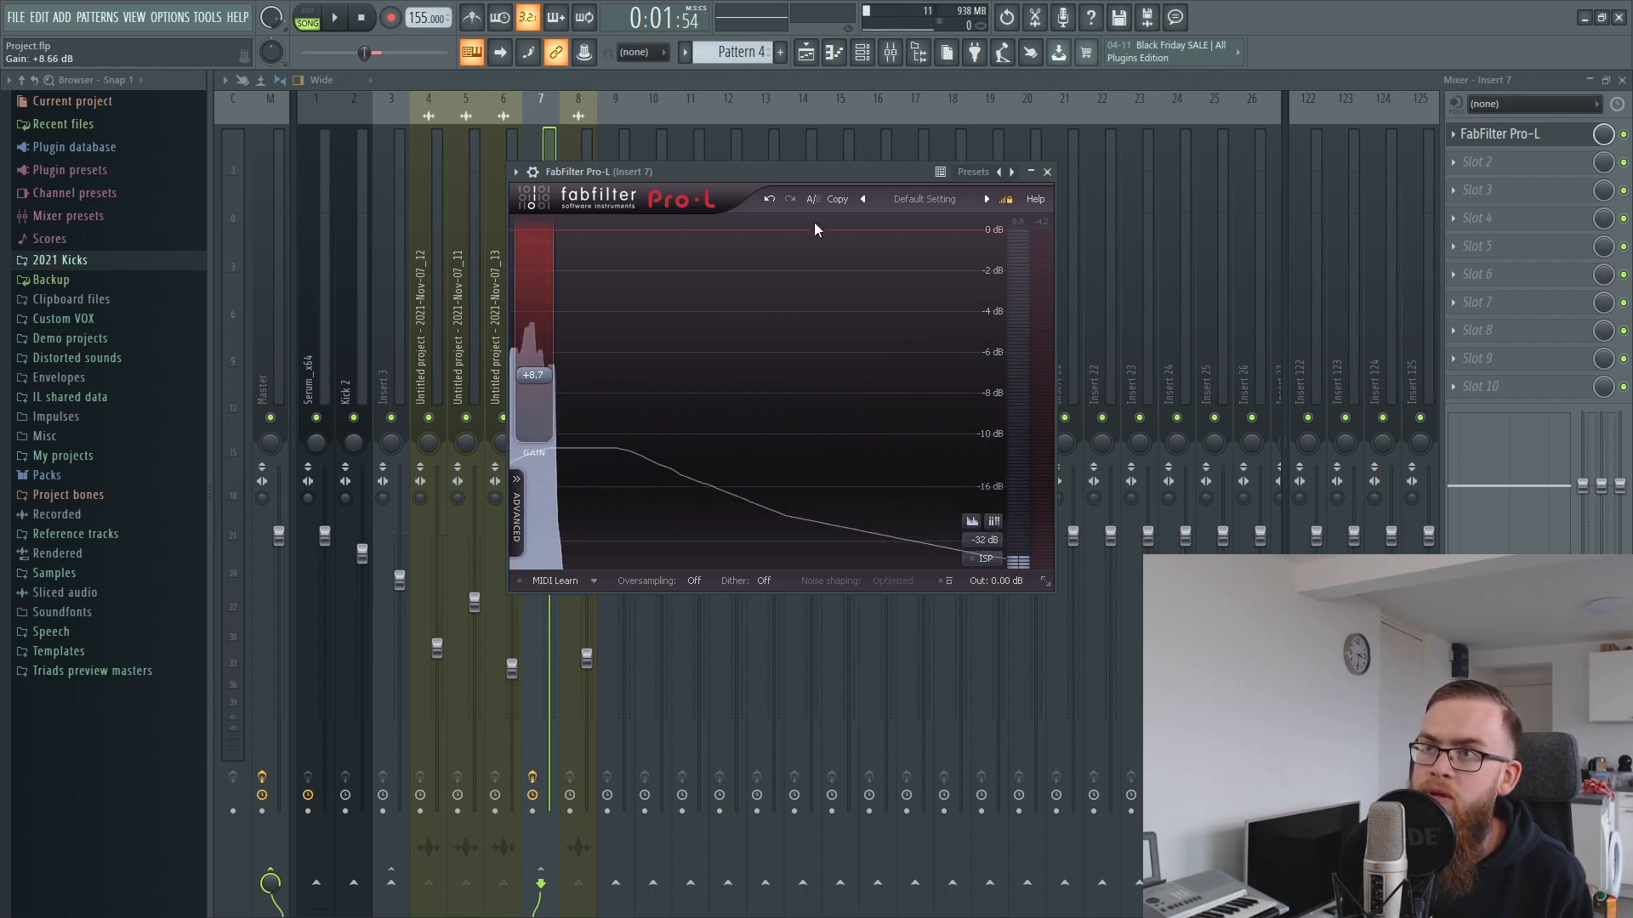
{"action": "key", "text": "space"}
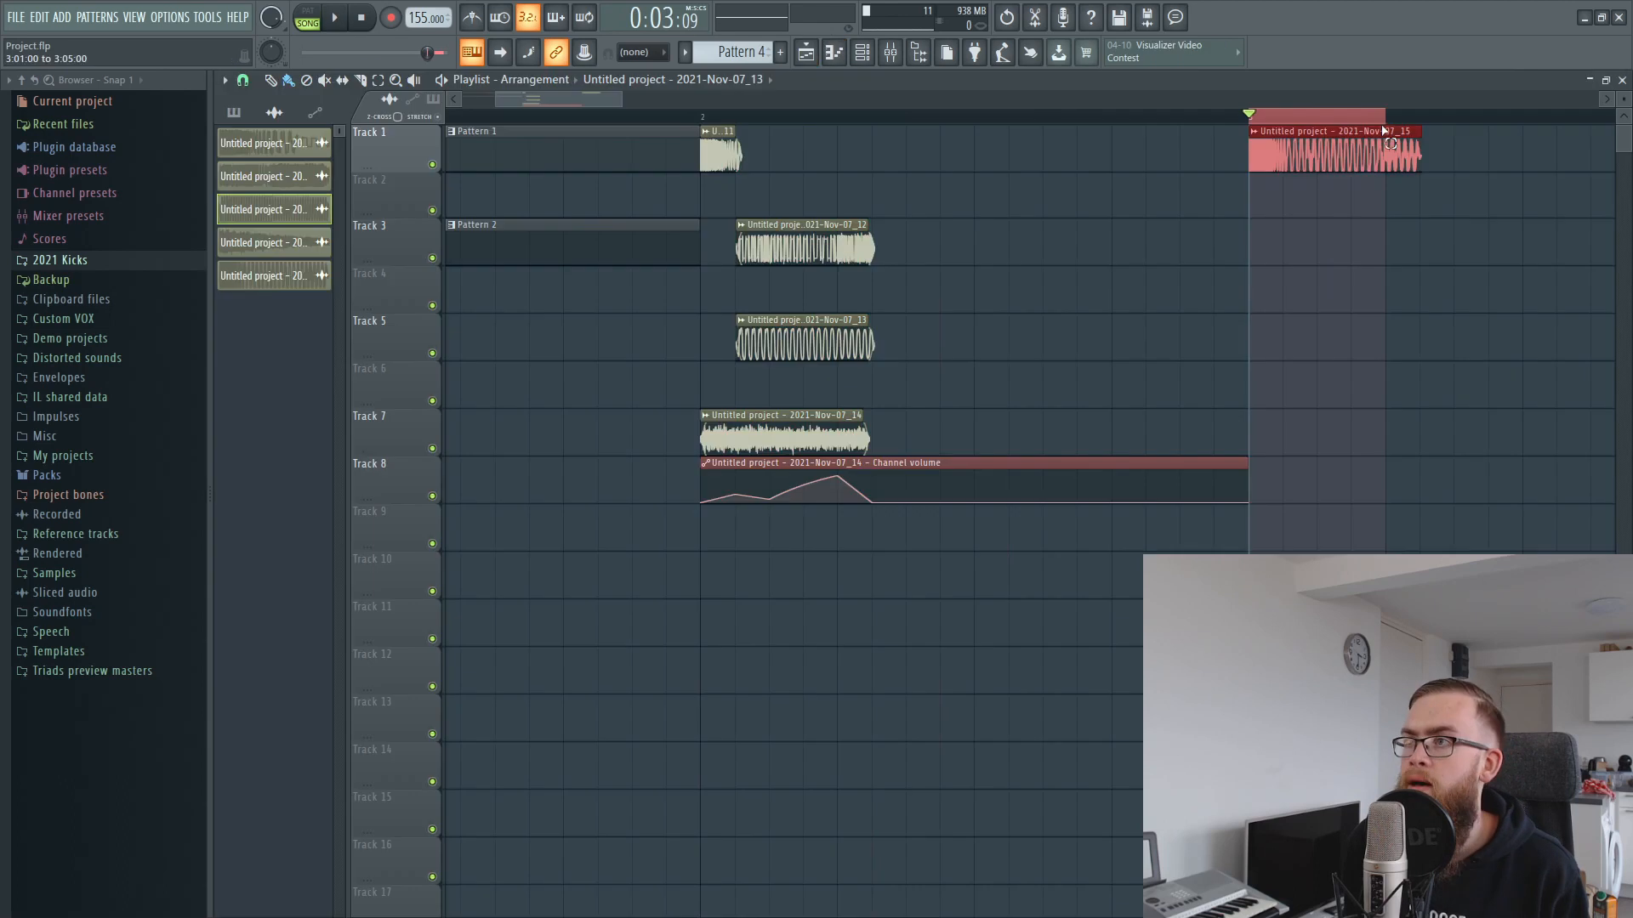
Play the rendered kick clip 2021-Nov-07_15 on Track 1 at bar 3 of the playlist.
{"action": "key", "text": "space"}
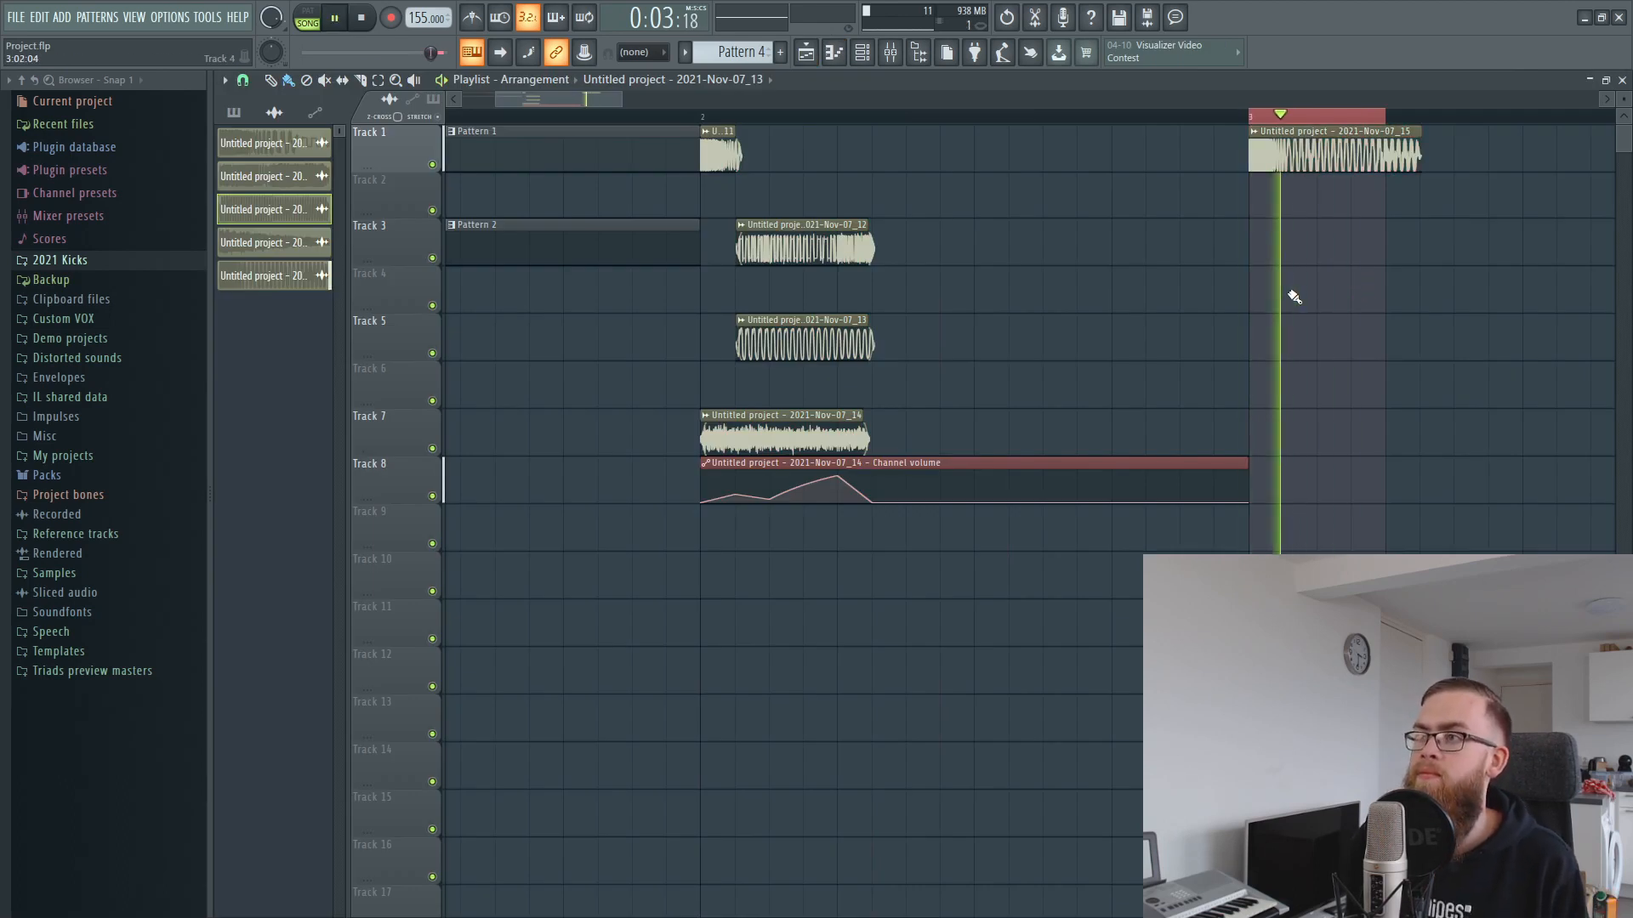